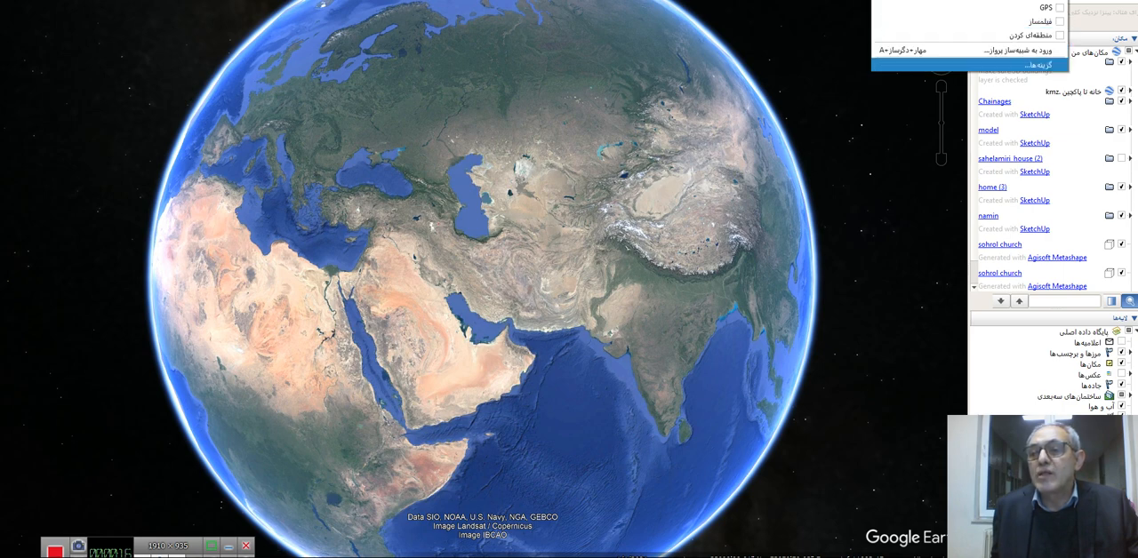
# Set the program's interface language to English (US) in the options and acknowledge the restart notice
pyautogui.click(1022, 64)
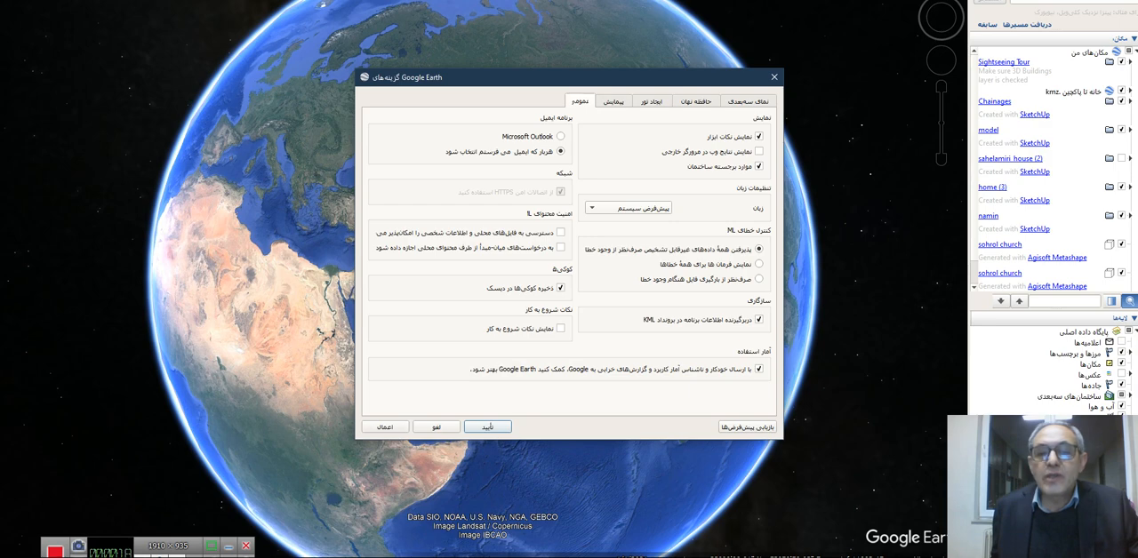
pyautogui.click(628, 207)
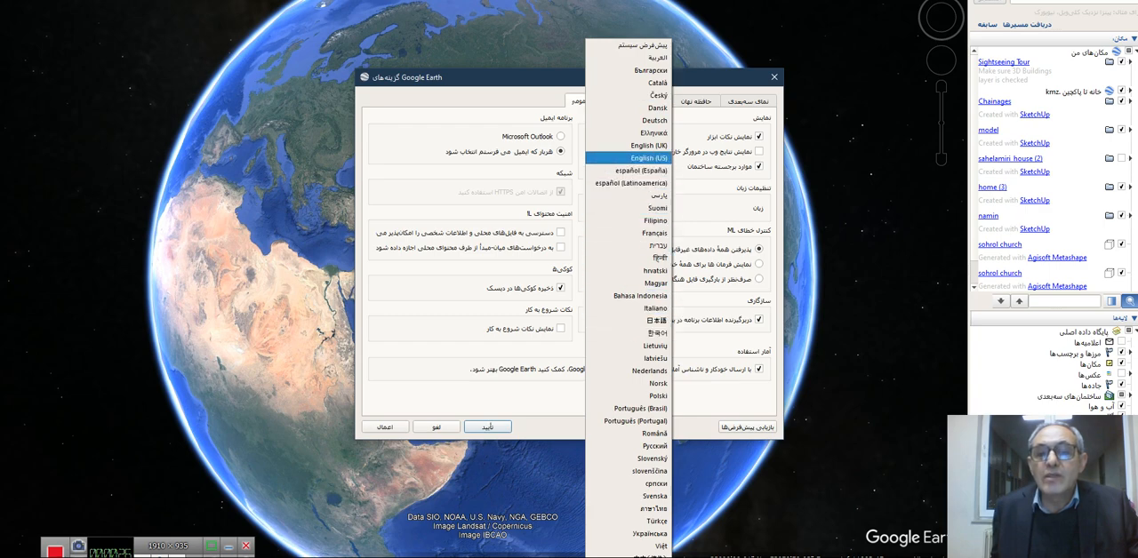
pyautogui.click(627, 157)
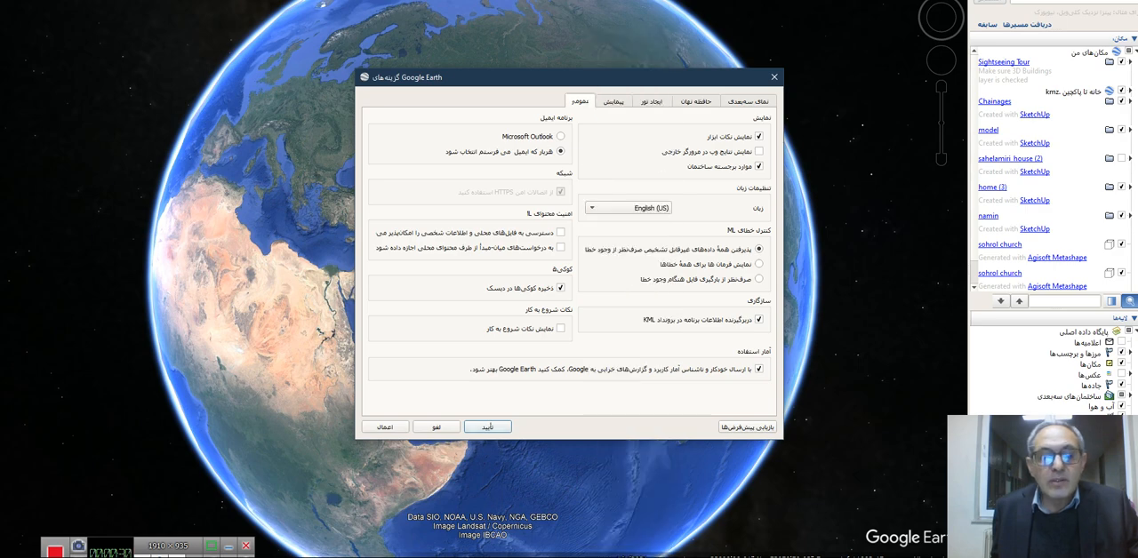
pyautogui.click(487, 427)
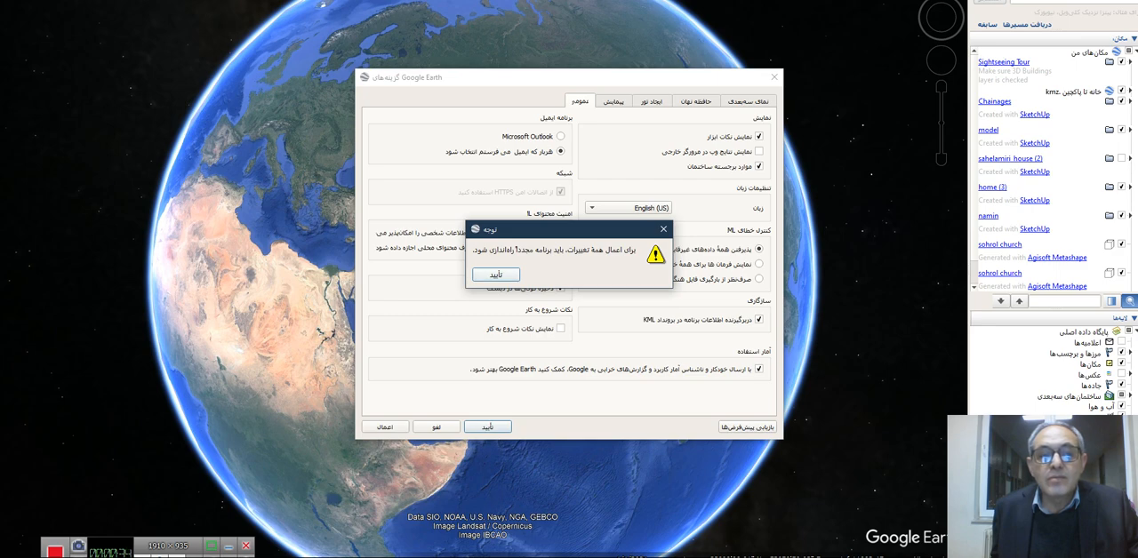
pyautogui.click(496, 274)
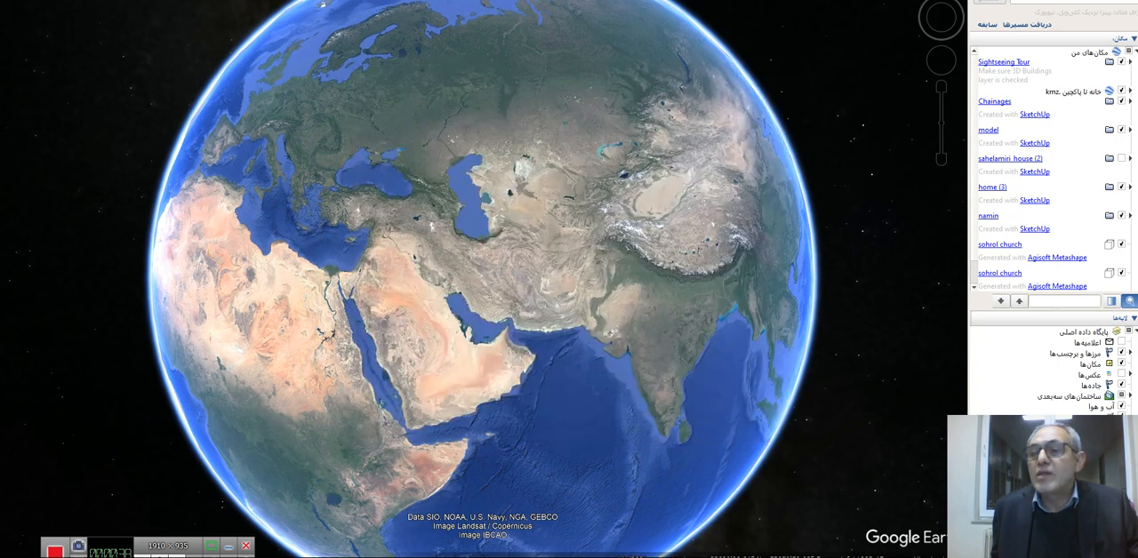
# Close the program and relaunch Google Earth Pro by searching the computer for "google earth"
pyautogui.hotkey('alt', 'F4')
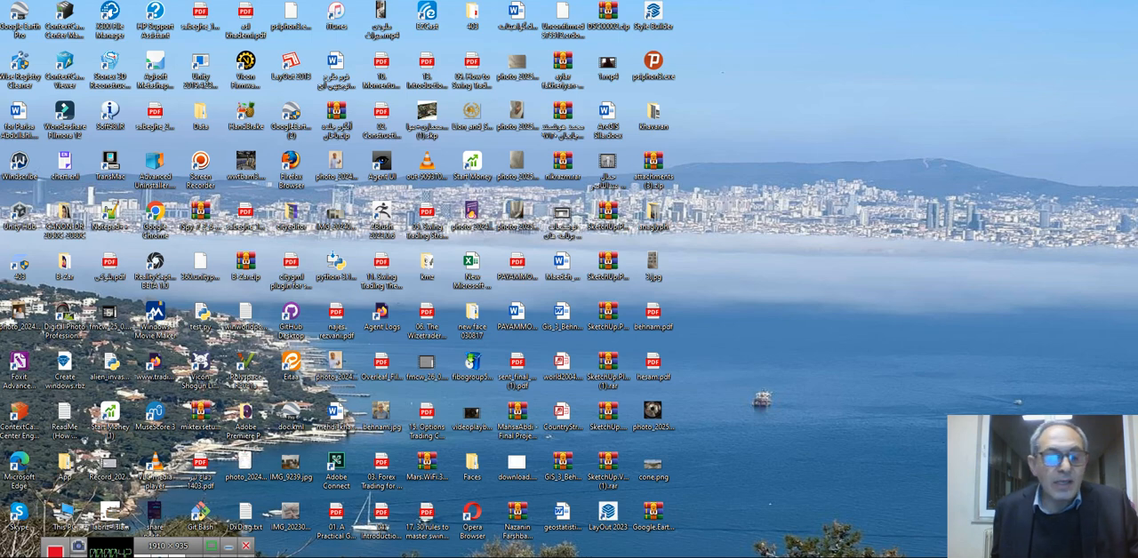
pyautogui.press('super+s')
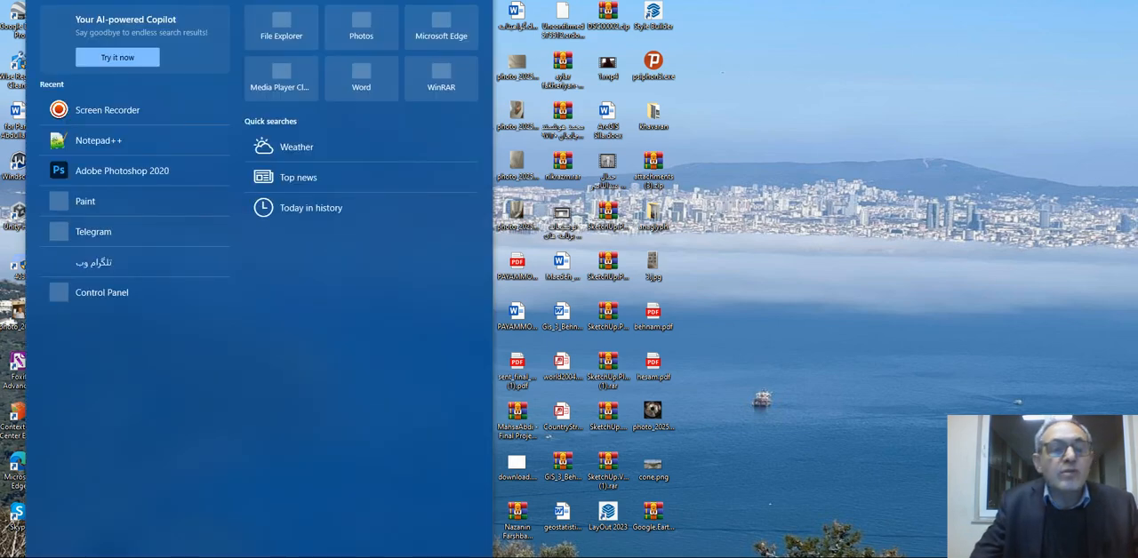
pyautogui.write('google')
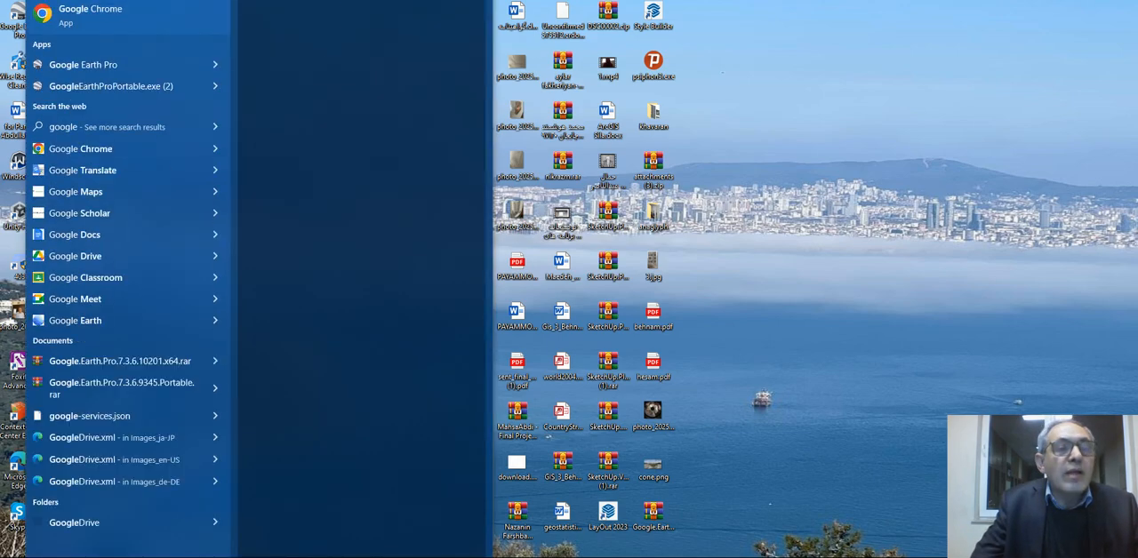
pyautogui.write(' earth')
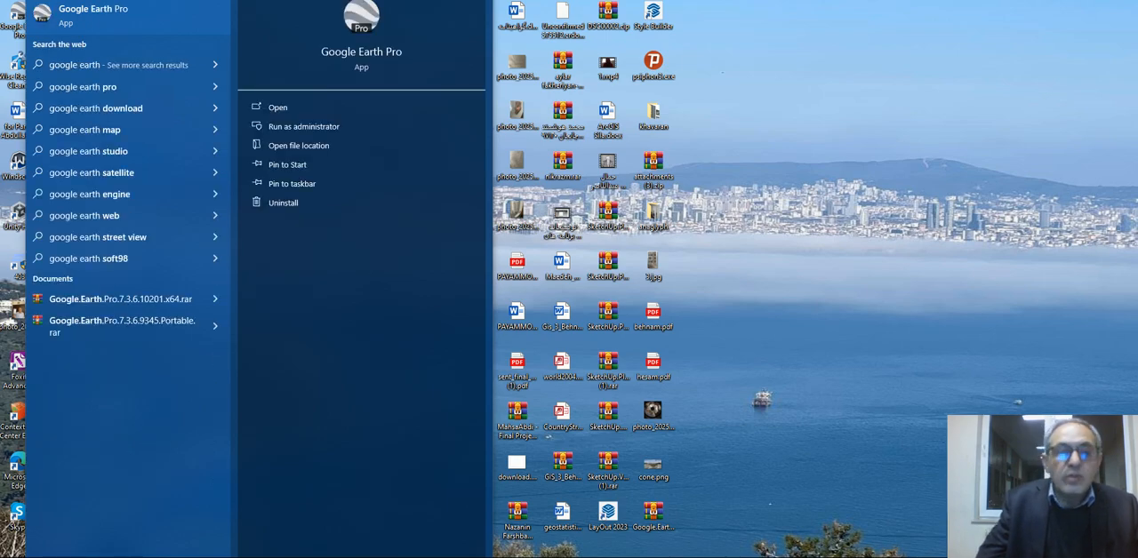
pyautogui.press('Return')
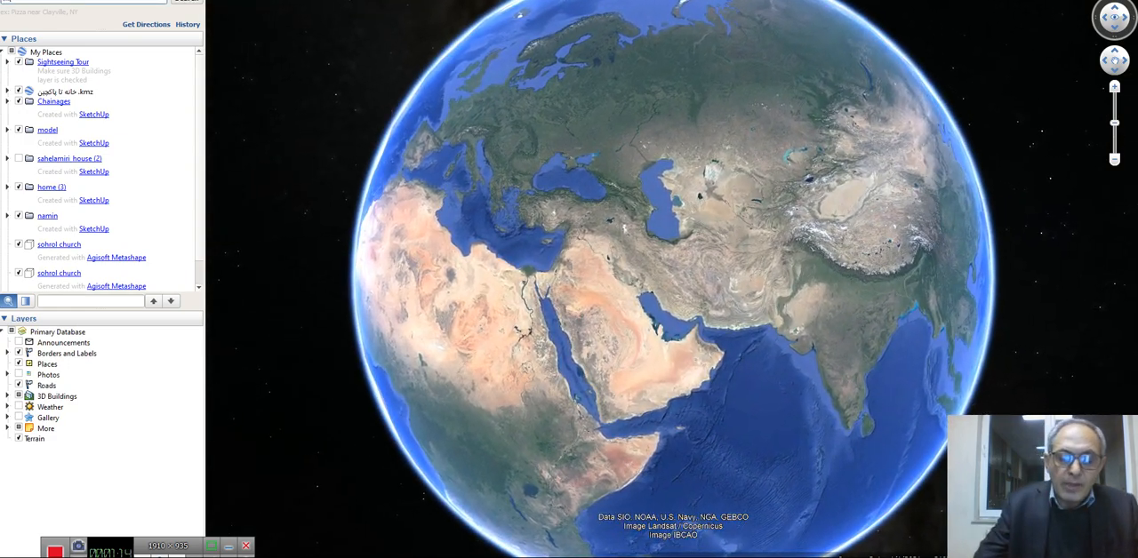
# Search for Tabriz Industrial Management University and fly to it, viewing the building's front and parking lot
pyautogui.write('imaa,')
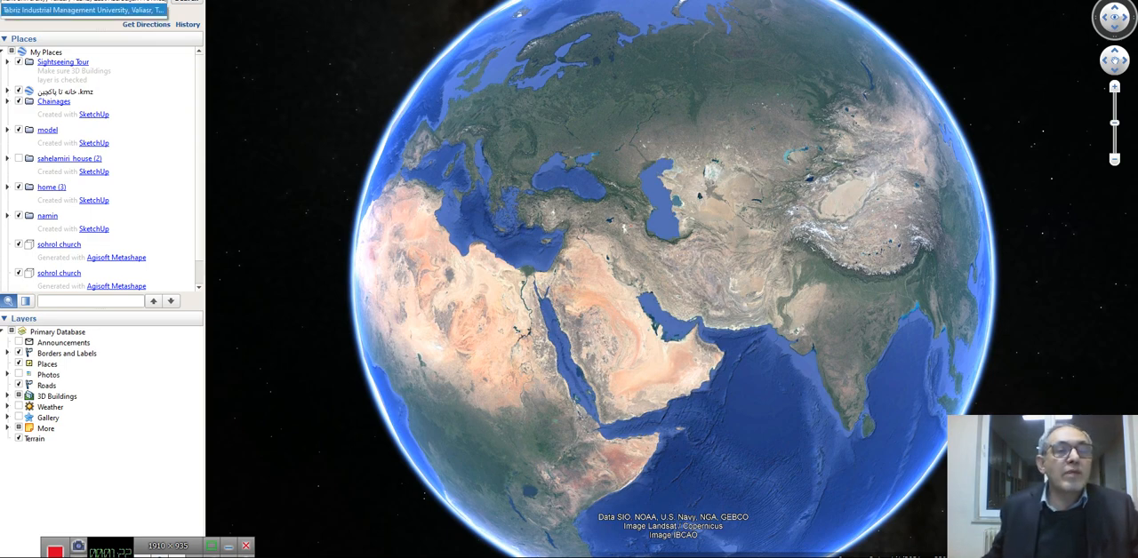
pyautogui.click(83, 10)
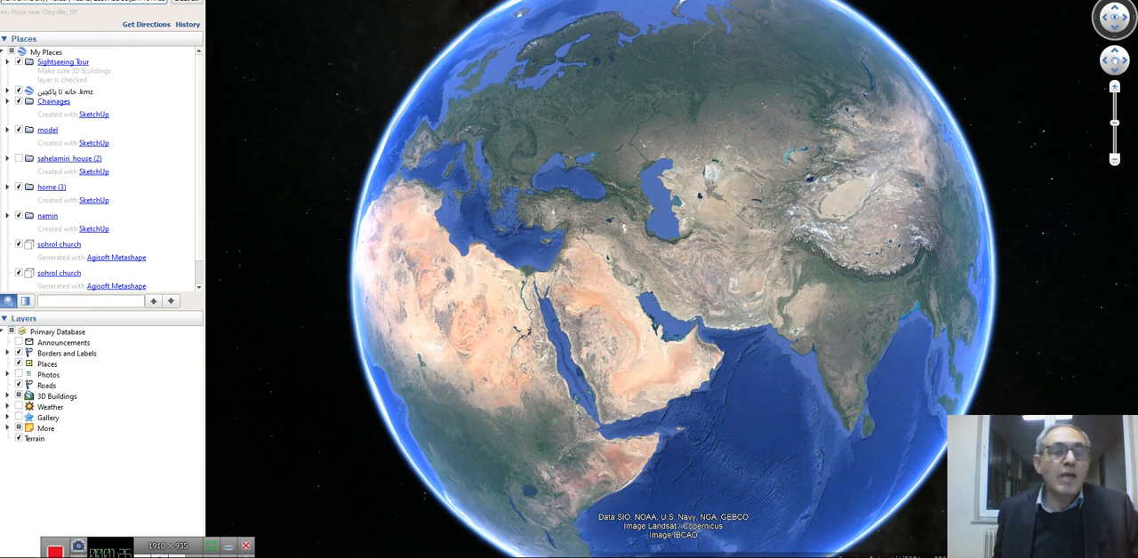
pyautogui.click(187, 2)
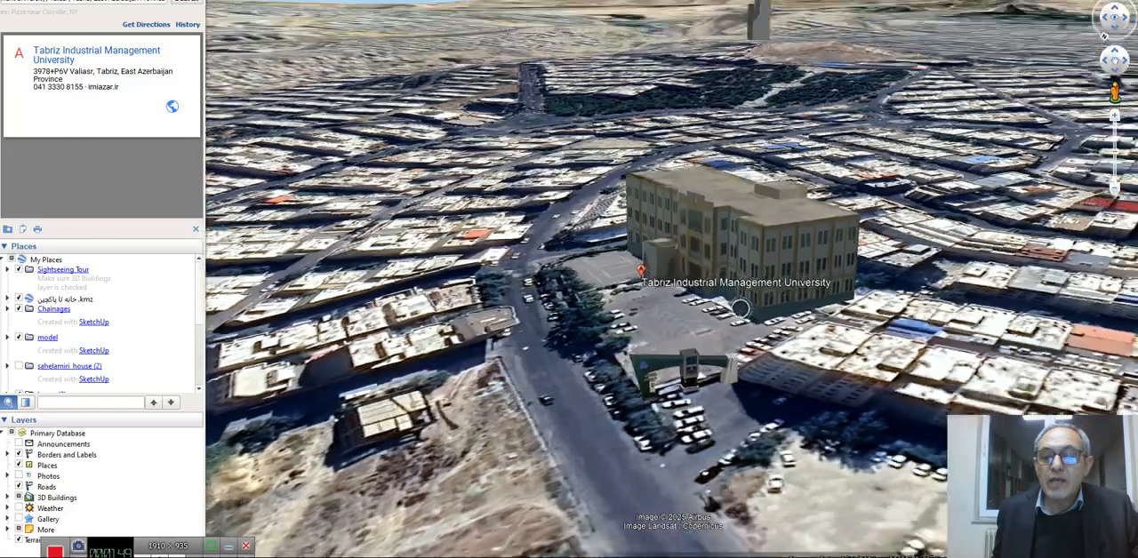
pyautogui.moveTo(741, 309); pyautogui.dragTo(586, 291, button='middle')
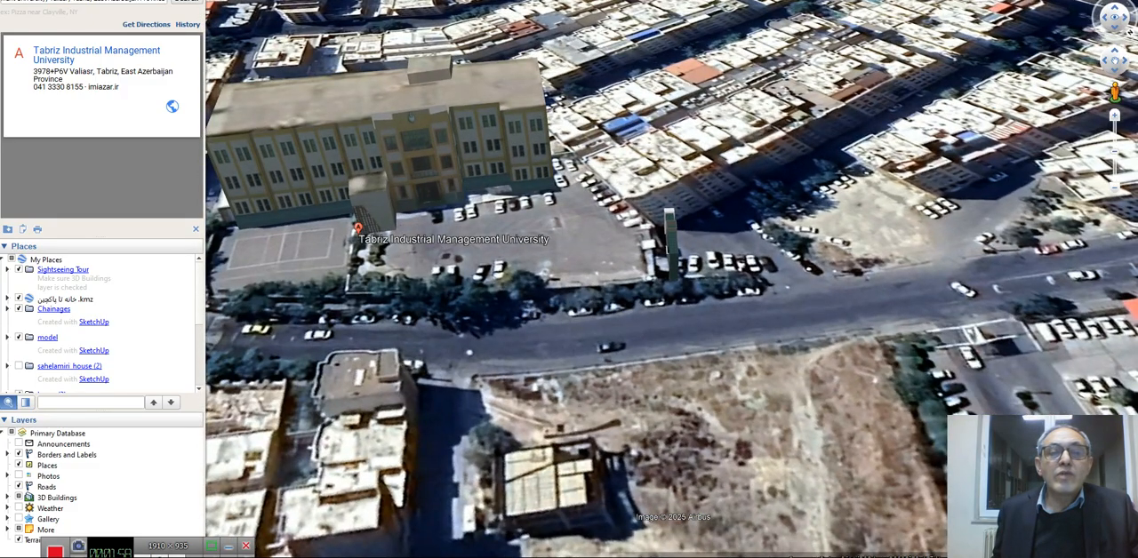
# Start a ruler path at the university building's entrance and trace it across the parking lot and out to the street side, about 0.07 km
pyautogui.hotkey('ctrl', 'alt', 'r')
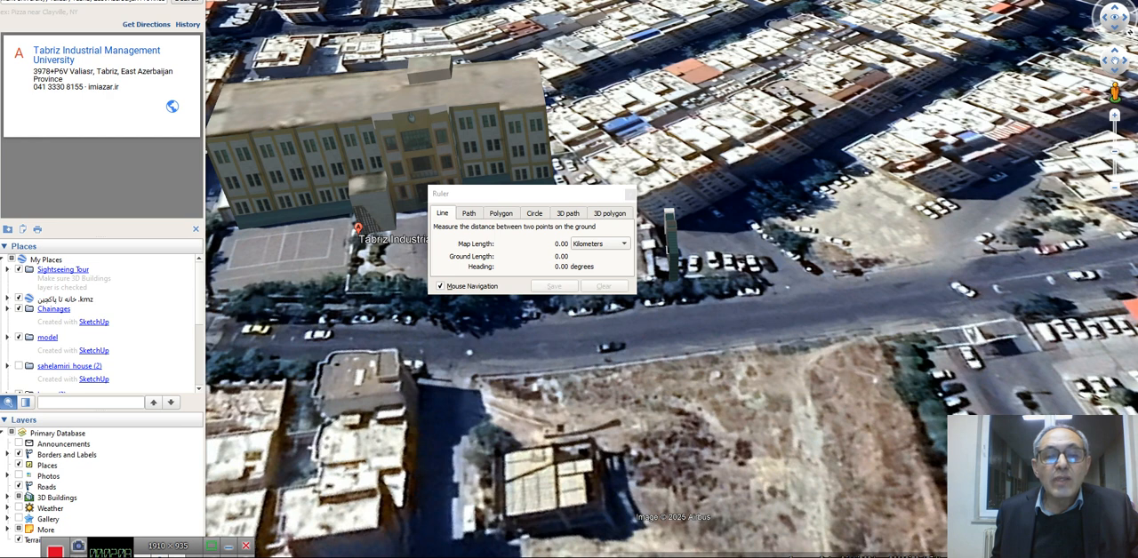
pyautogui.click(469, 214)
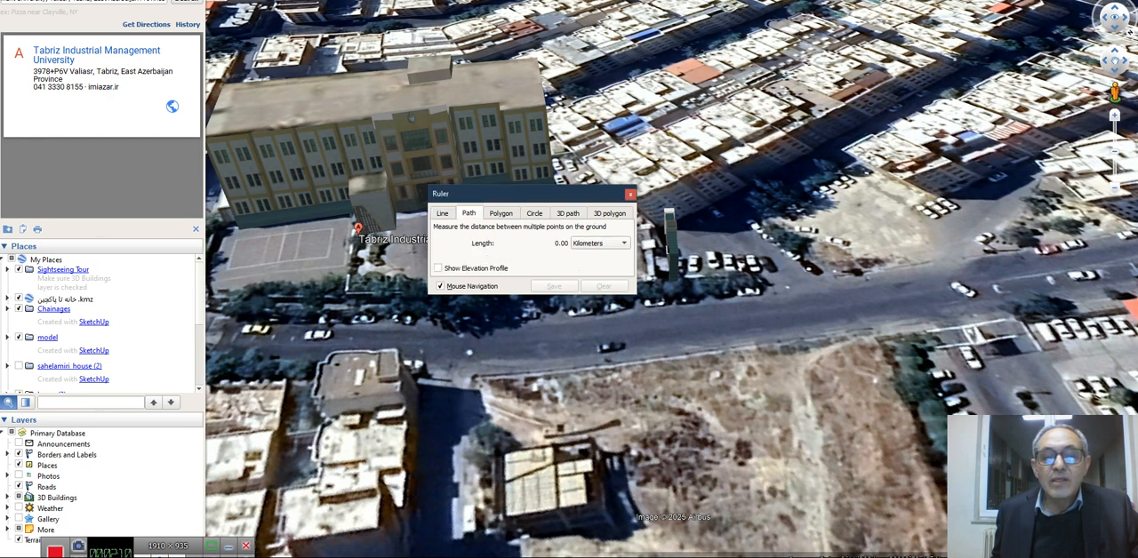
pyautogui.moveTo(498, 193); pyautogui.dragTo(388, 0)
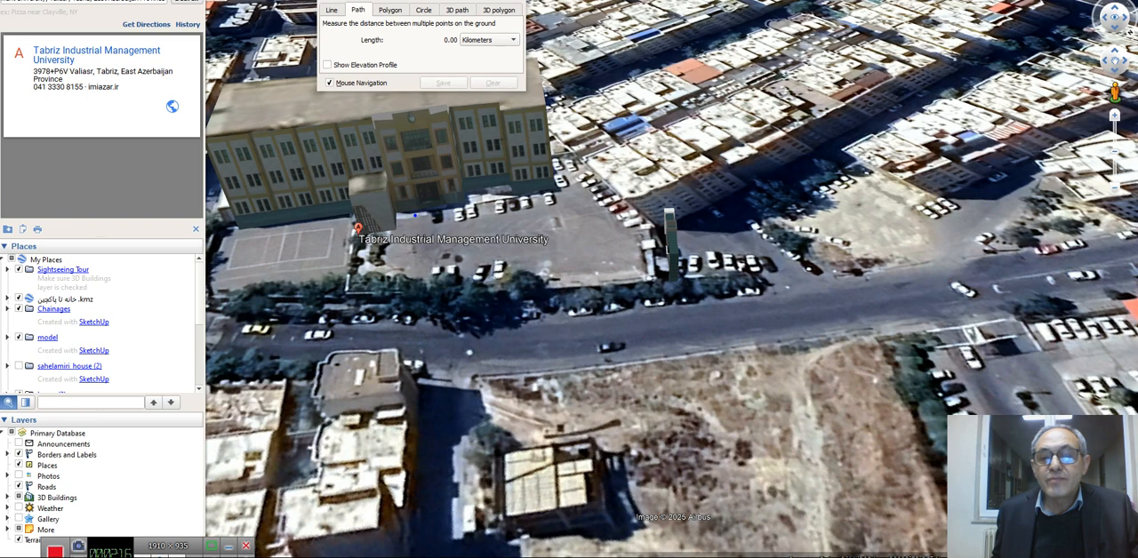
pyautogui.click(414, 215)
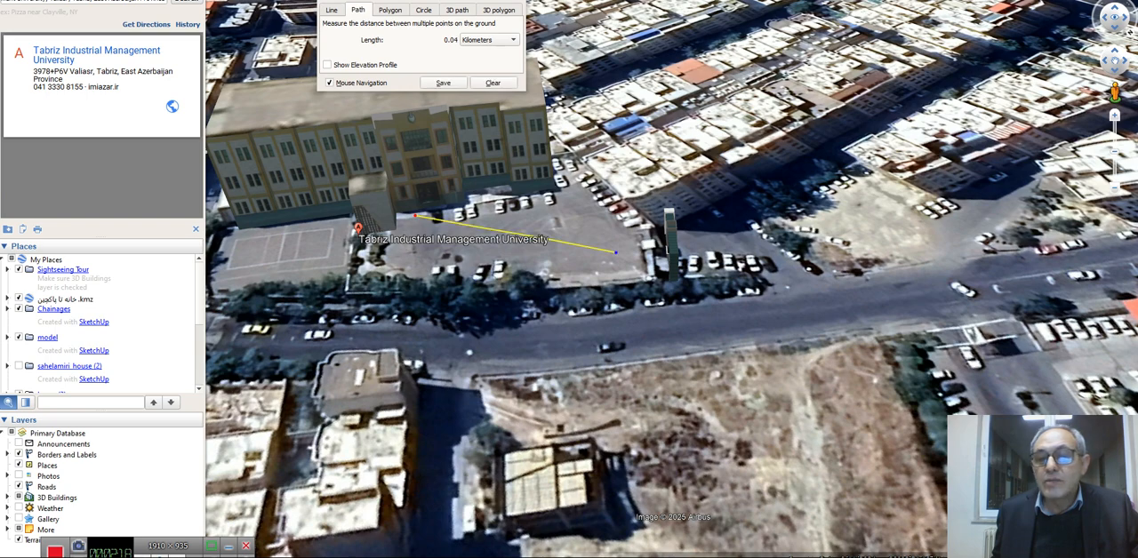
pyautogui.click(615, 253)
pyautogui.scroll(-6, 814, 282)
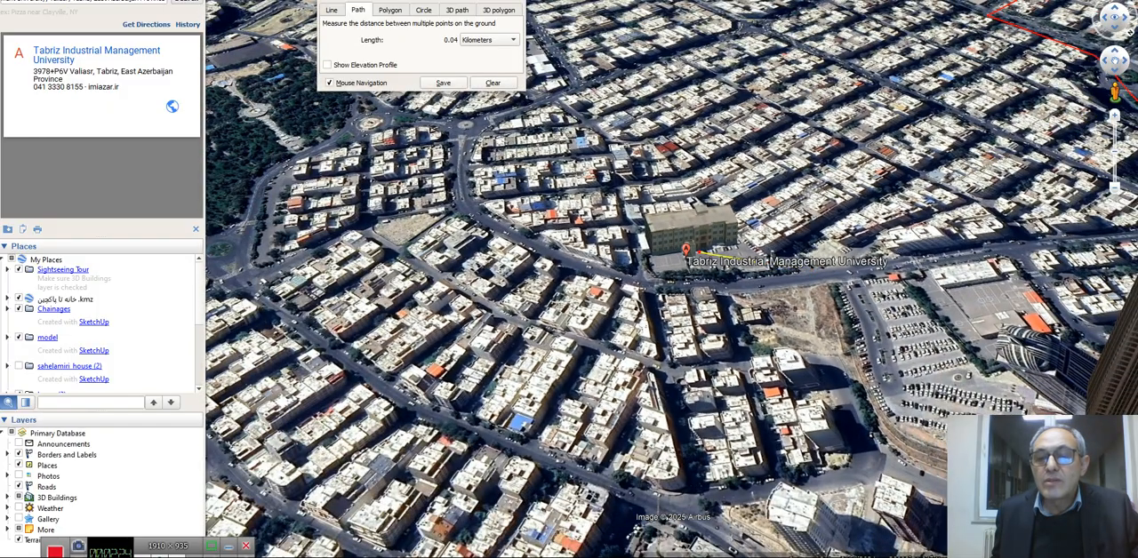
pyautogui.scroll(5, 814, 269)
pyautogui.scroll(3, 796, 238)
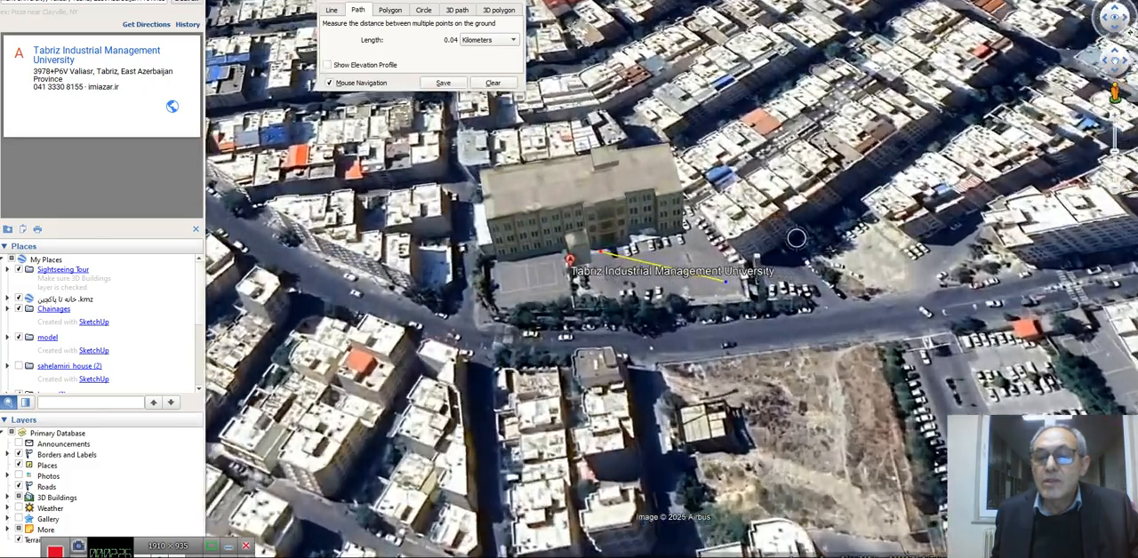
pyautogui.click(779, 282)
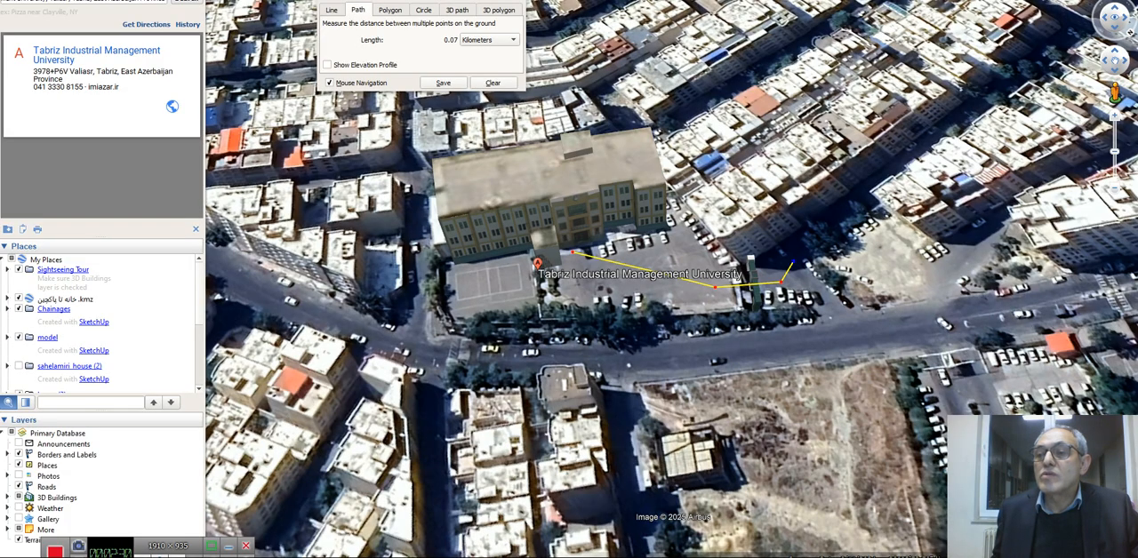
# Extend the path along the side street beside the university and around the neighbouring residential blocks to a total of about 0.62 km
pyautogui.click(1071, 32)
pyautogui.scroll(-3, 1075, 30)
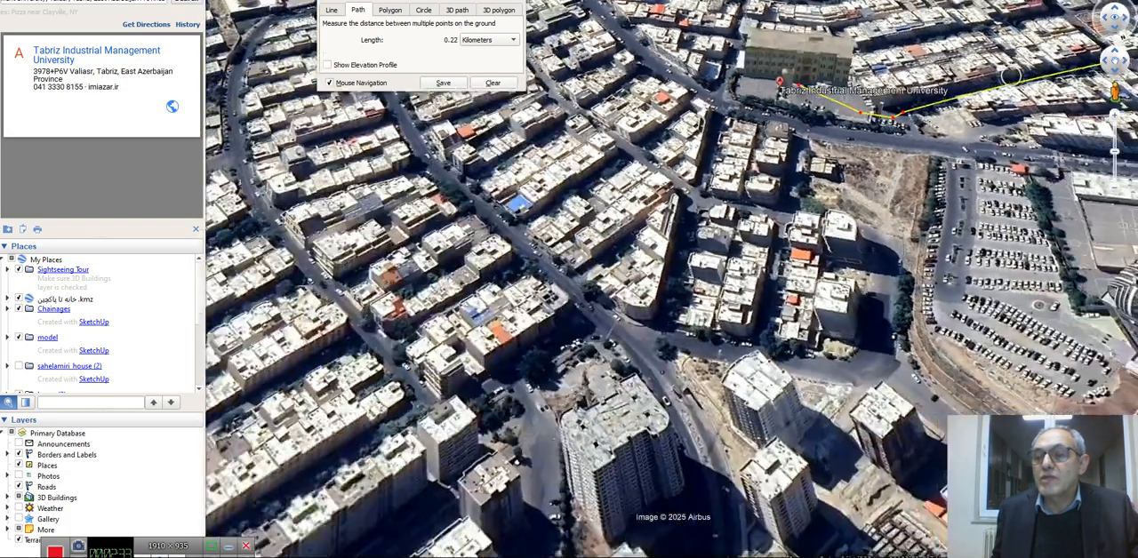
pyautogui.moveTo(1010, 77); pyautogui.dragTo(907, 76, button='middle')
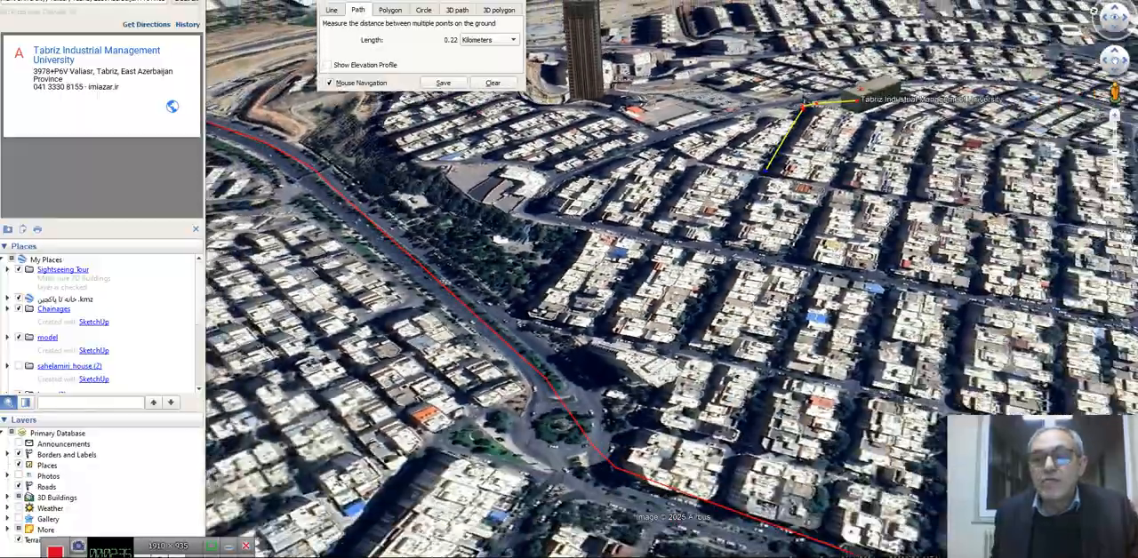
pyautogui.moveTo(557, 214); pyautogui.dragTo(373, 270, button='middle')
pyautogui.moveTo(838, 355); pyautogui.dragTo(739, 316, button='middle')
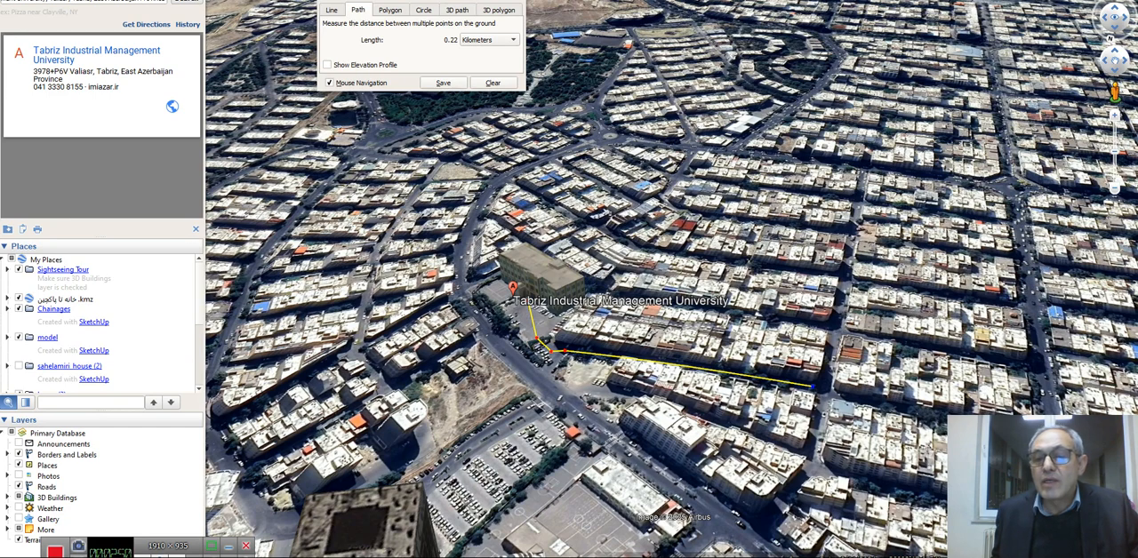
pyautogui.click(851, 235)
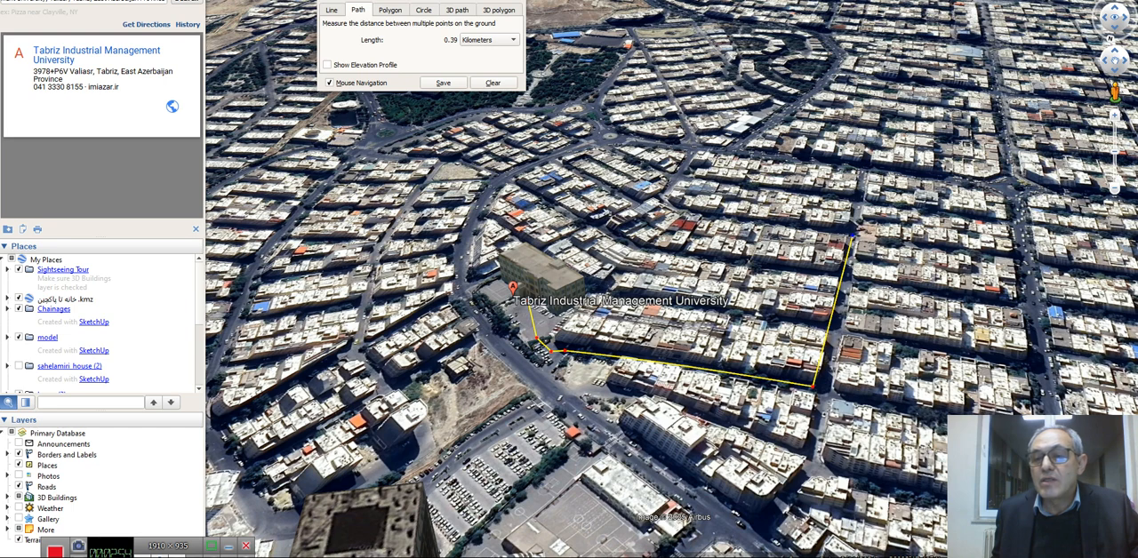
pyautogui.click(1027, 260)
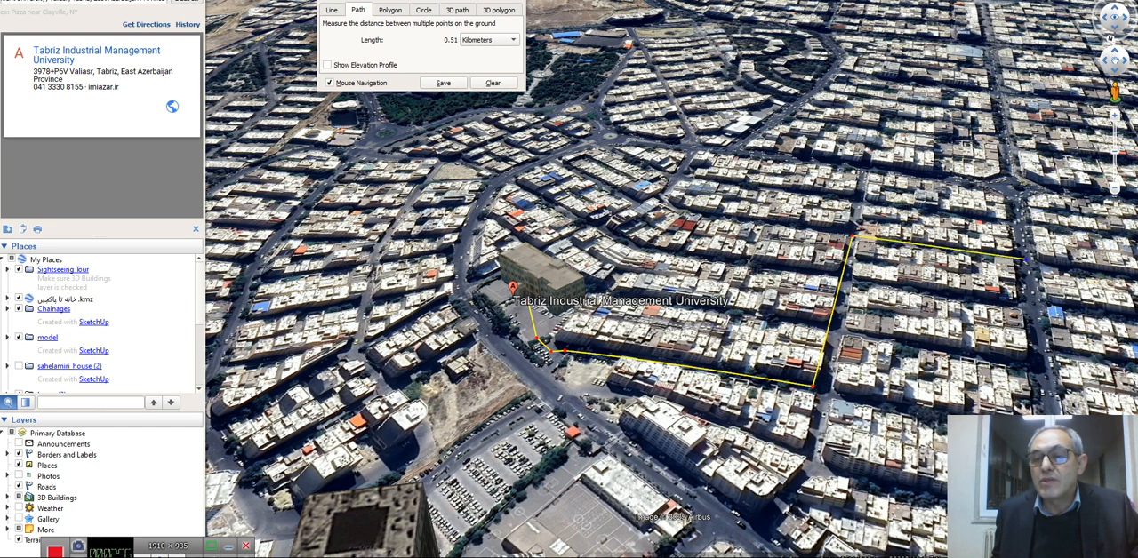
pyautogui.click(1026, 190)
# Extend the path street by street through the residential blocks beyond the university to a total of about 1.08 km
pyautogui.moveTo(934, 177); pyautogui.dragTo(1071, 183, button='middle')
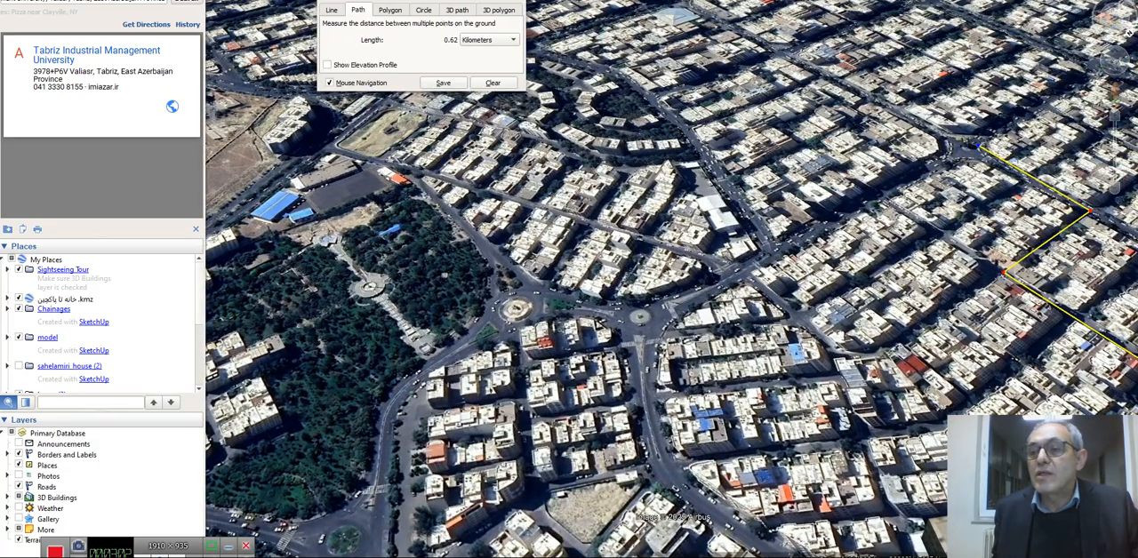
pyautogui.click(1098, 66)
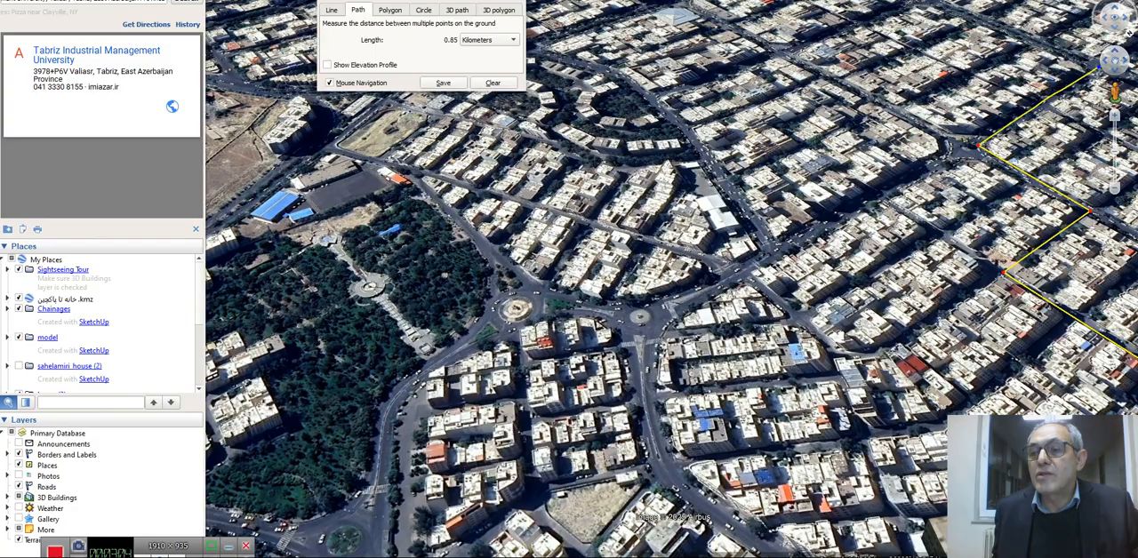
pyautogui.click(1045, 41)
pyautogui.scroll(-3, 1002, 40)
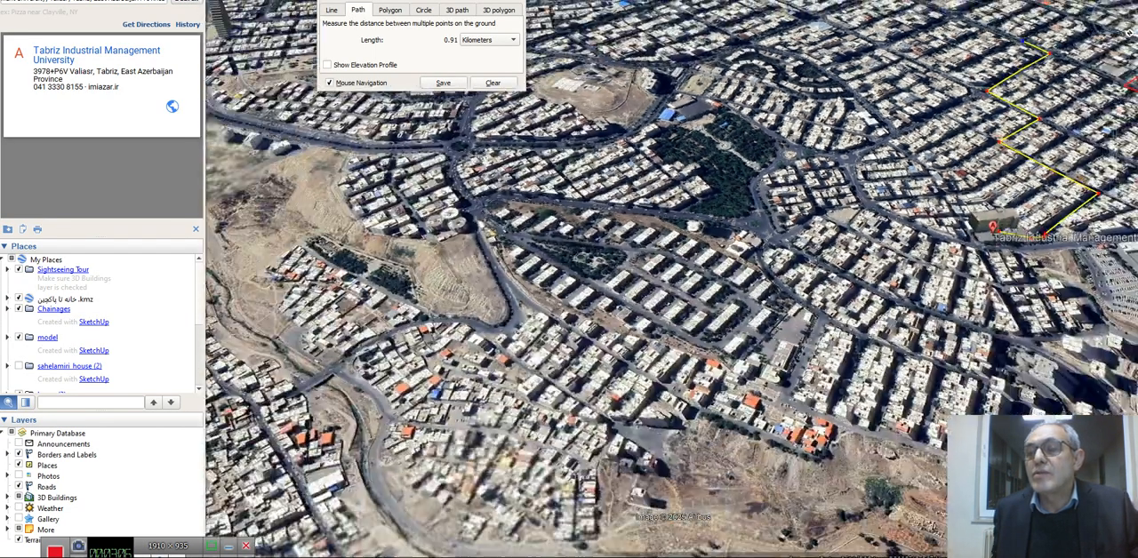
pyautogui.scroll(5, 1064, 34)
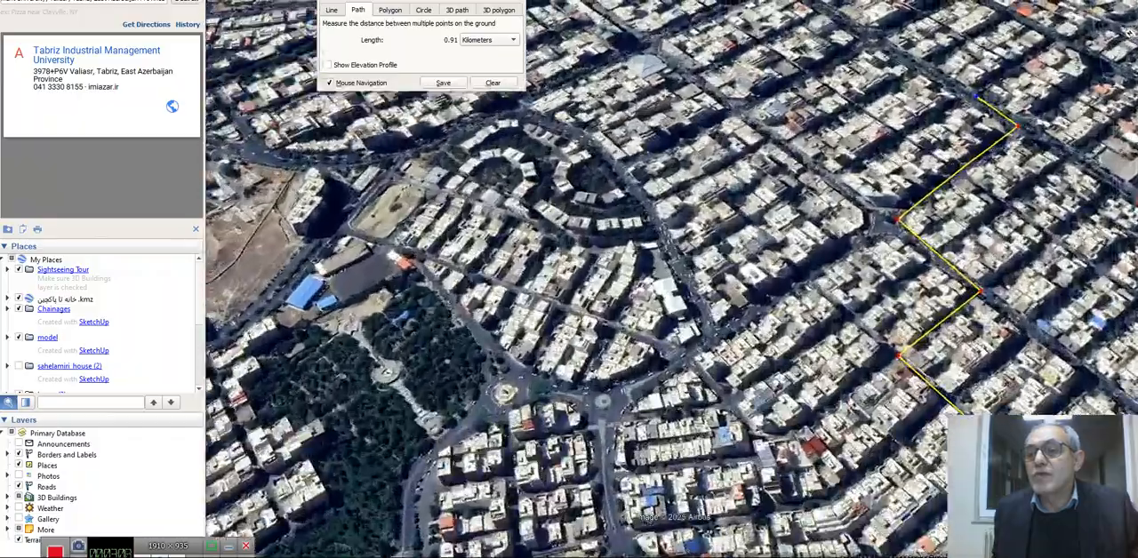
pyautogui.scroll(2, 1065, 34)
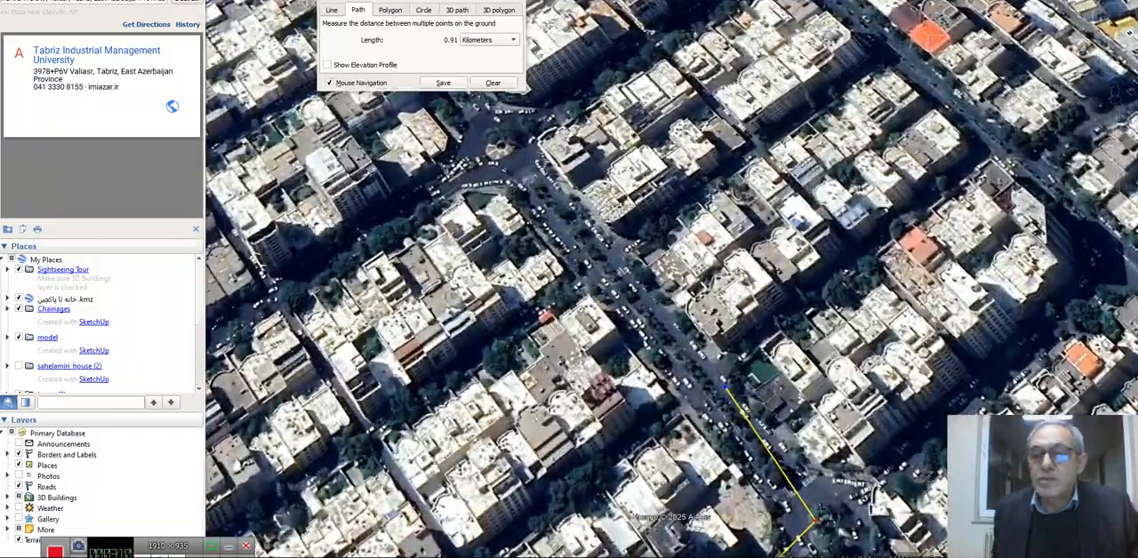
pyautogui.click(994, 146)
pyautogui.scroll(-3, 994, 146)
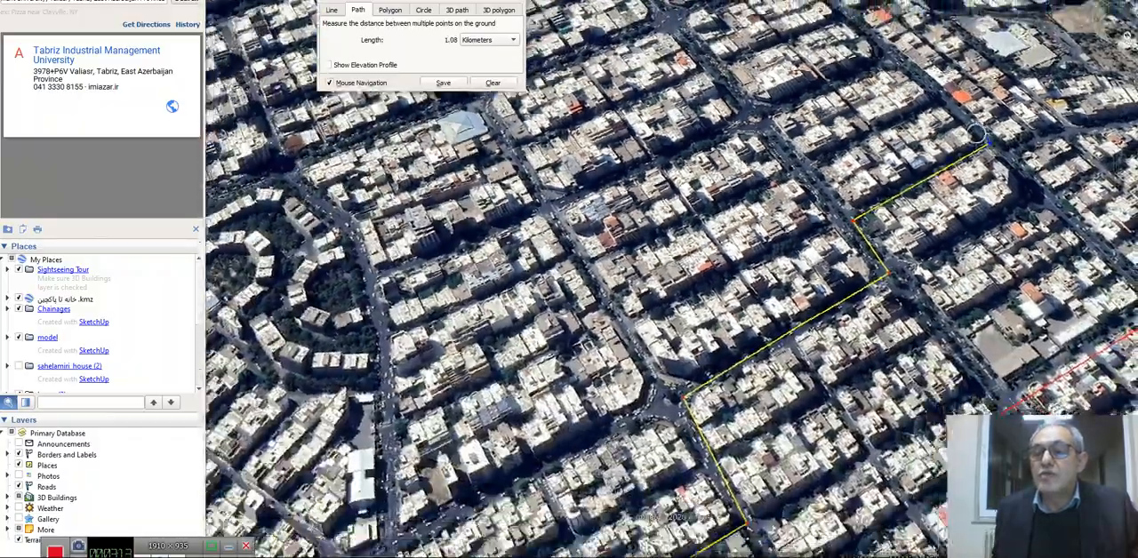
# Extend the path with one long straight segment along the cross street to the next road intersection, totalling about 1.40 km
pyautogui.moveTo(977, 134); pyautogui.dragTo(977, 128, button='middle')
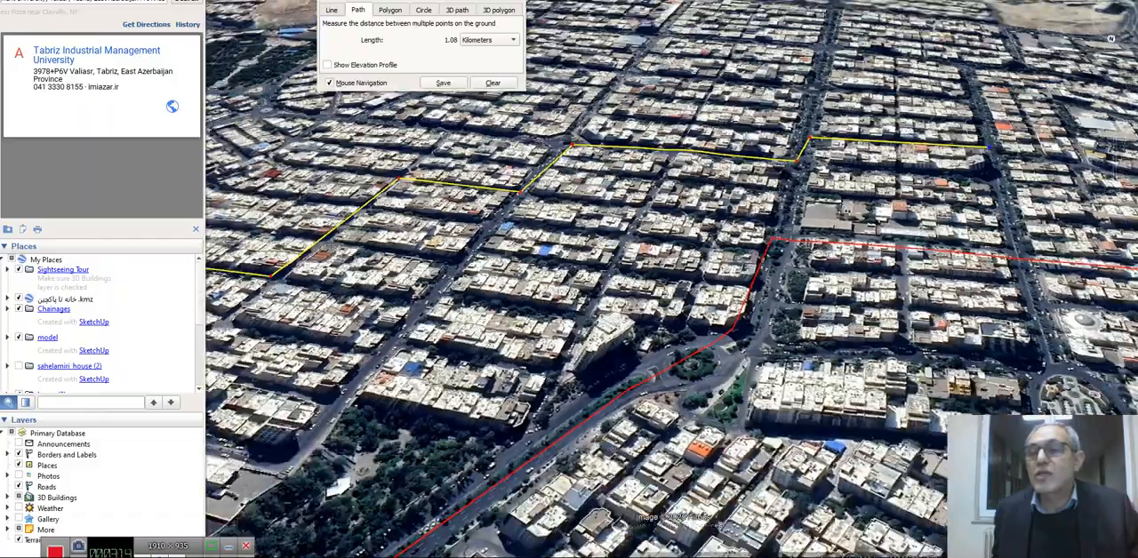
pyautogui.scroll(4, 1019, 51)
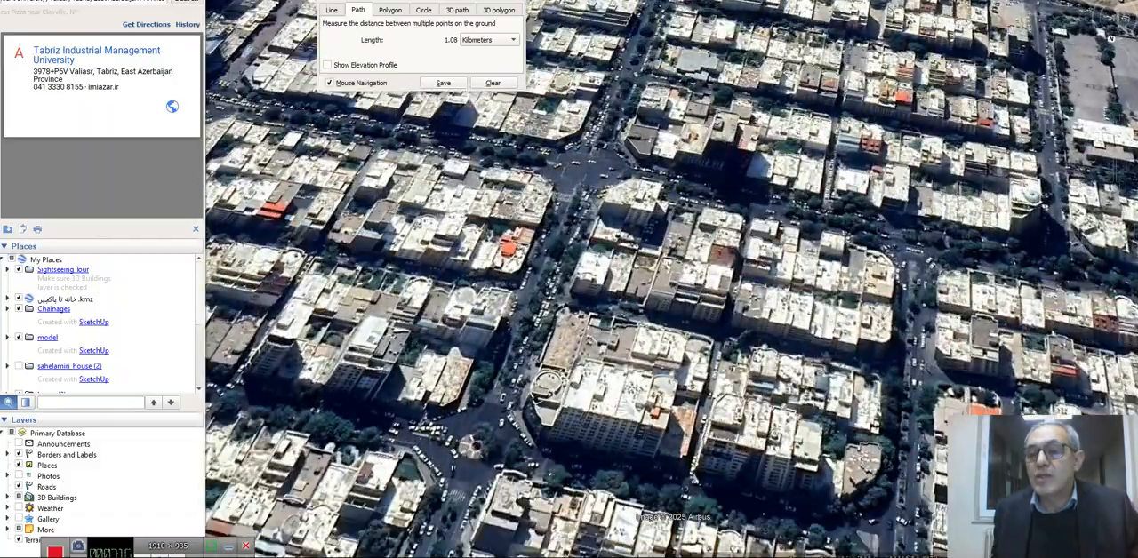
pyautogui.moveTo(896, 211); pyautogui.dragTo(749, 262, button='middle')
pyautogui.moveTo(934, 229); pyautogui.dragTo(804, 235, button='middle')
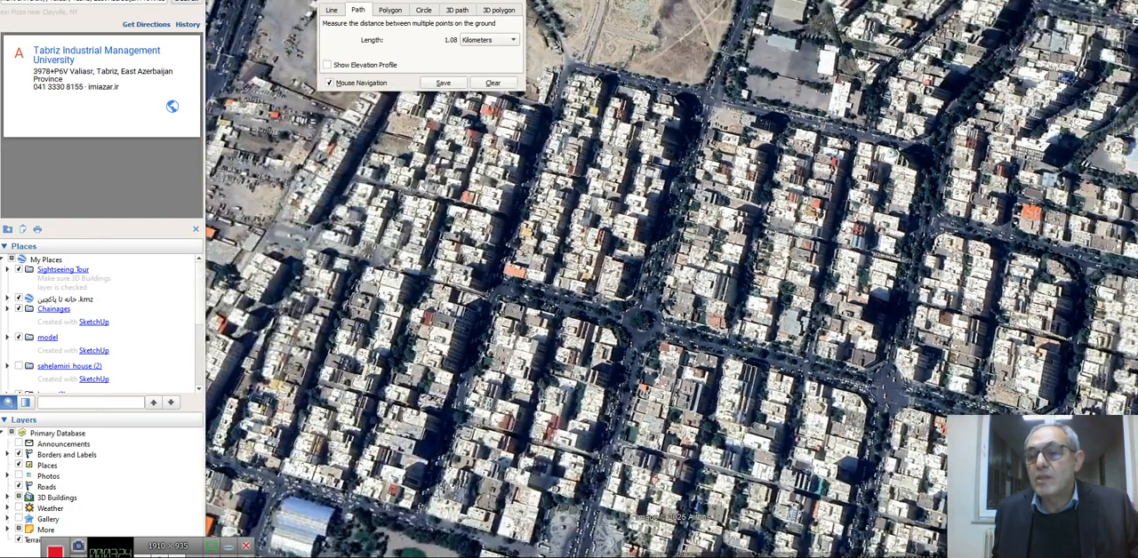
pyautogui.scroll(-3, 913, 216)
pyautogui.scroll(2, 914, 217)
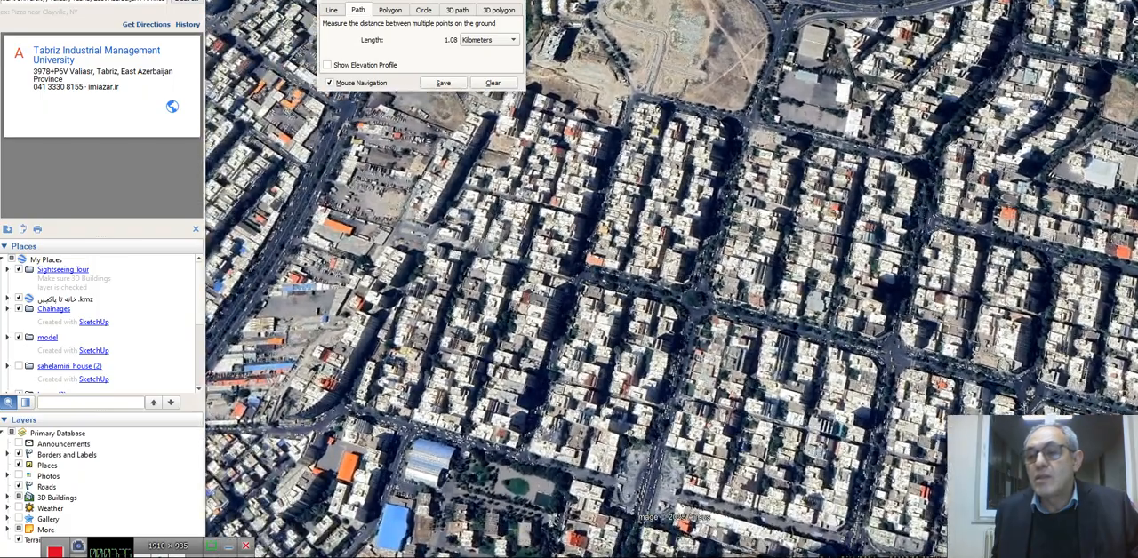
pyautogui.click(928, 220)
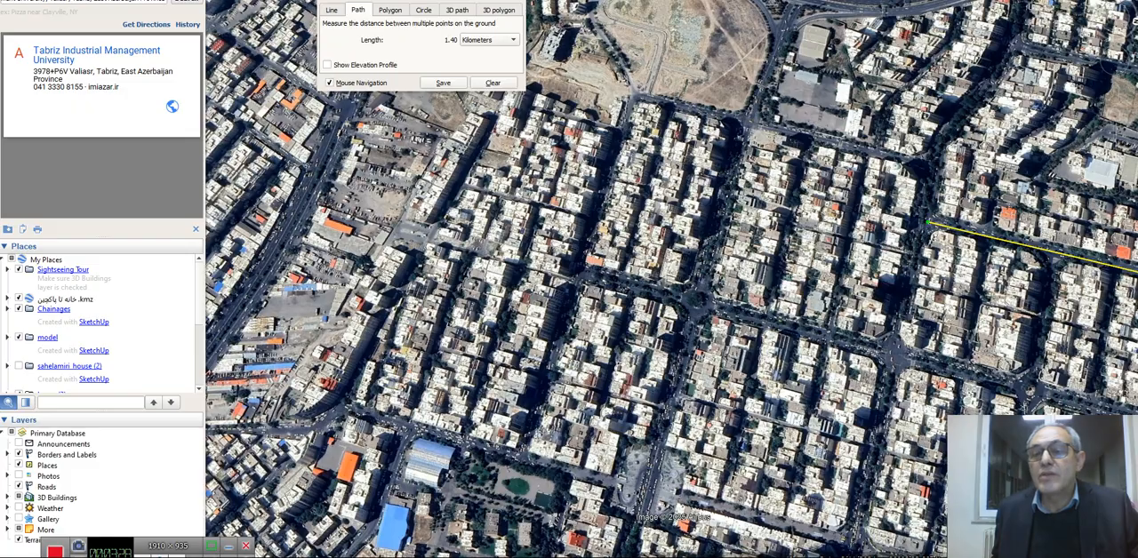
# Turn the path at the intersection and follow the tree-lined street with three more points to about 1.65 km in total
pyautogui.scroll(-2, 928, 219)
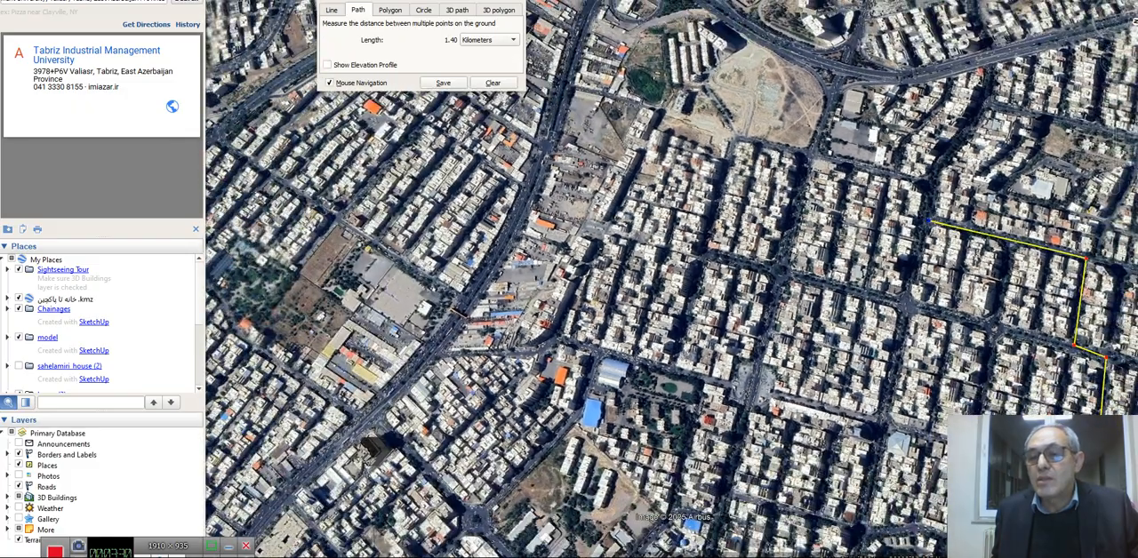
pyautogui.scroll(3, 1054, 245)
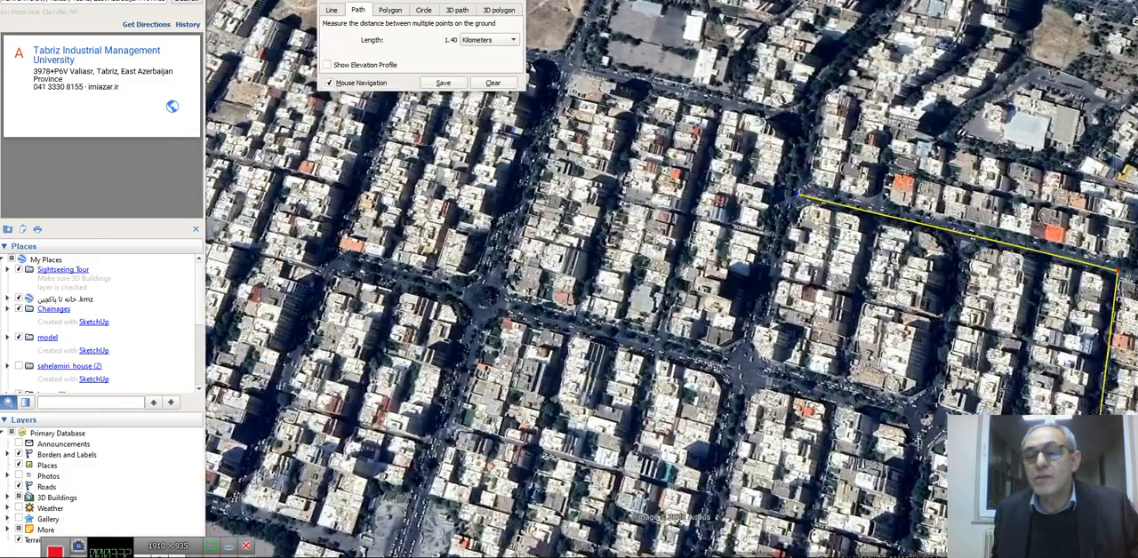
pyautogui.click(804, 143)
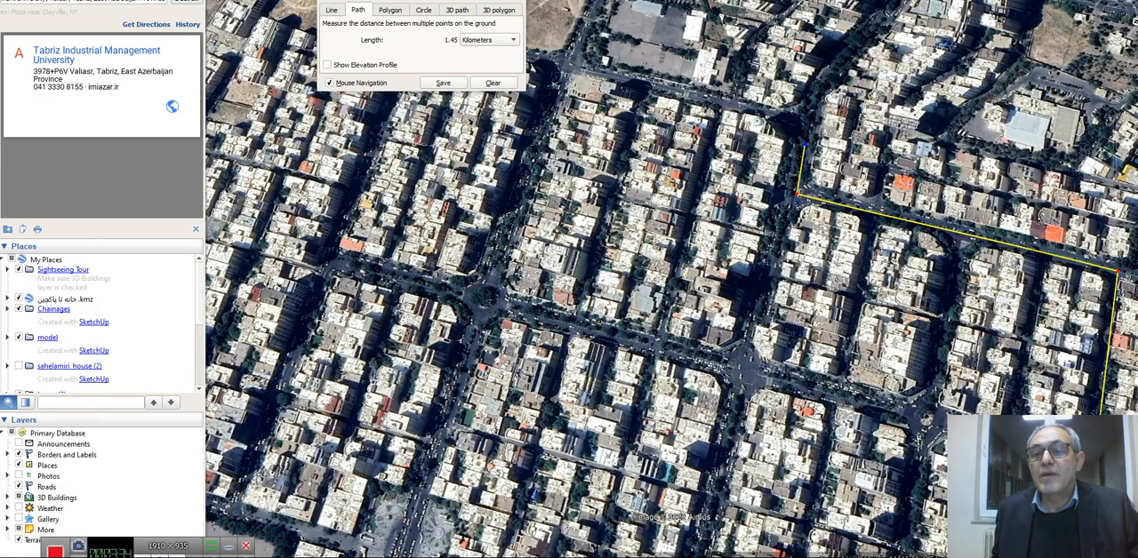
pyautogui.click(817, 93)
pyautogui.scroll(-3, 817, 93)
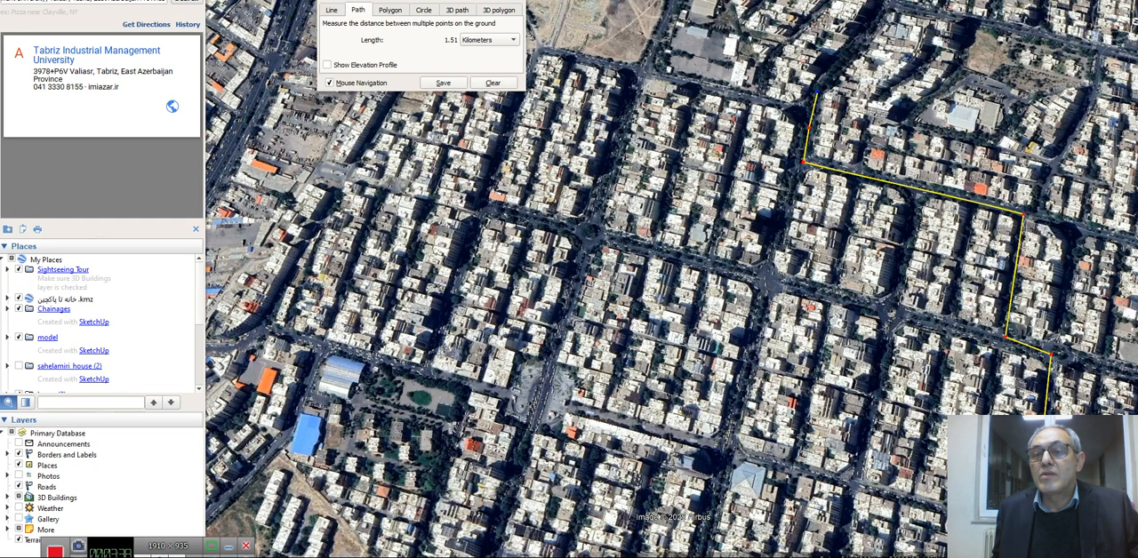
pyautogui.click(875, 20)
# Continue the path along the curving street, across the highway and onto the road beyond it, totalling about 1.95 km
pyautogui.scroll(-3, 874, 26)
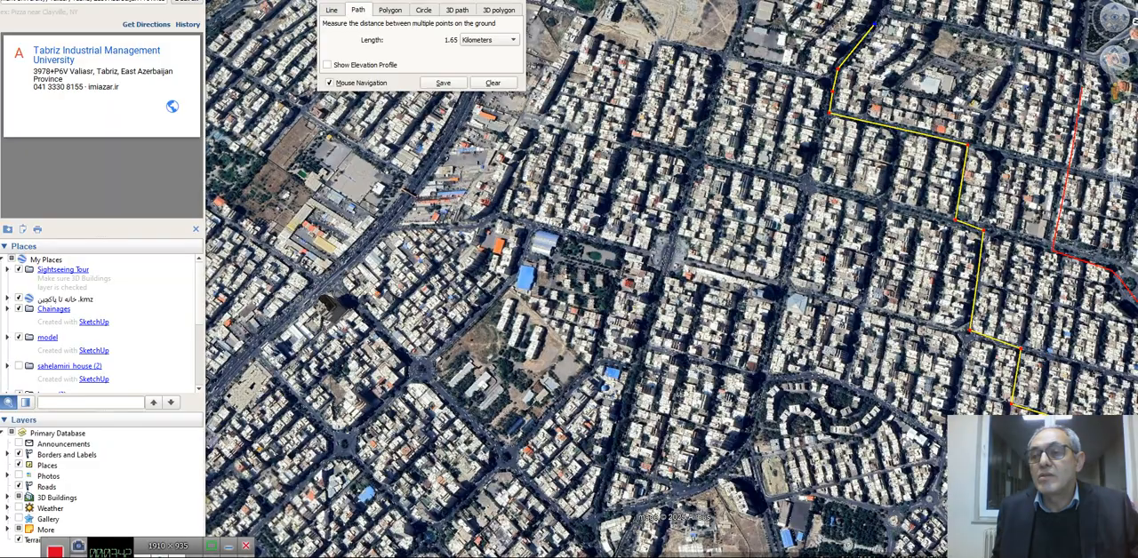
pyautogui.scroll(3, 1087, 7)
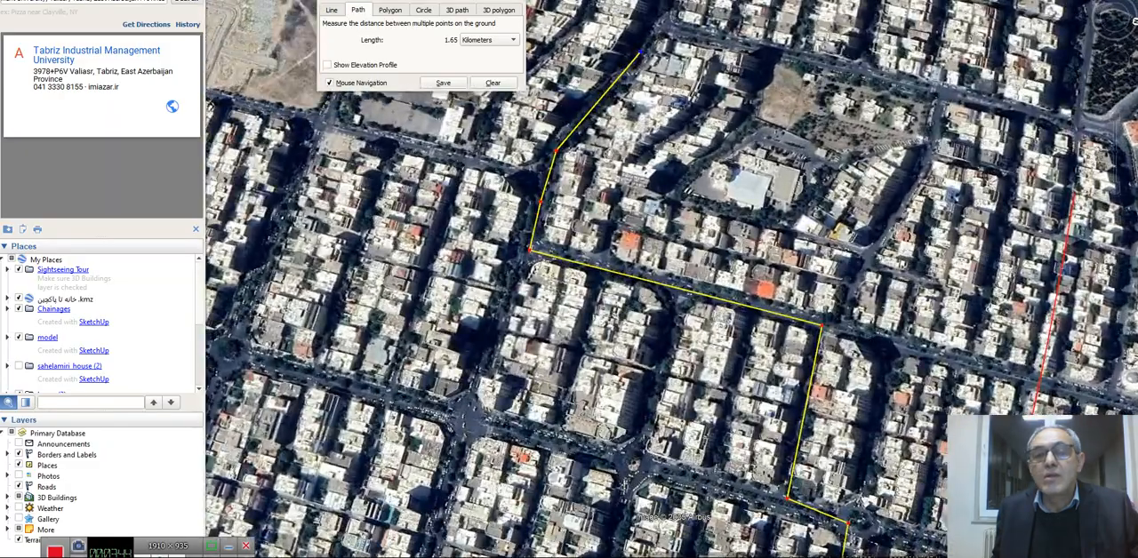
pyautogui.scroll(1, 876, 165)
pyautogui.moveTo(876, 166)
pyautogui.mouseDown(button='middle')
pyautogui.moveTo(878, 209)
pyautogui.moveTo(915, 245)
pyautogui.mouseUp(button='middle')
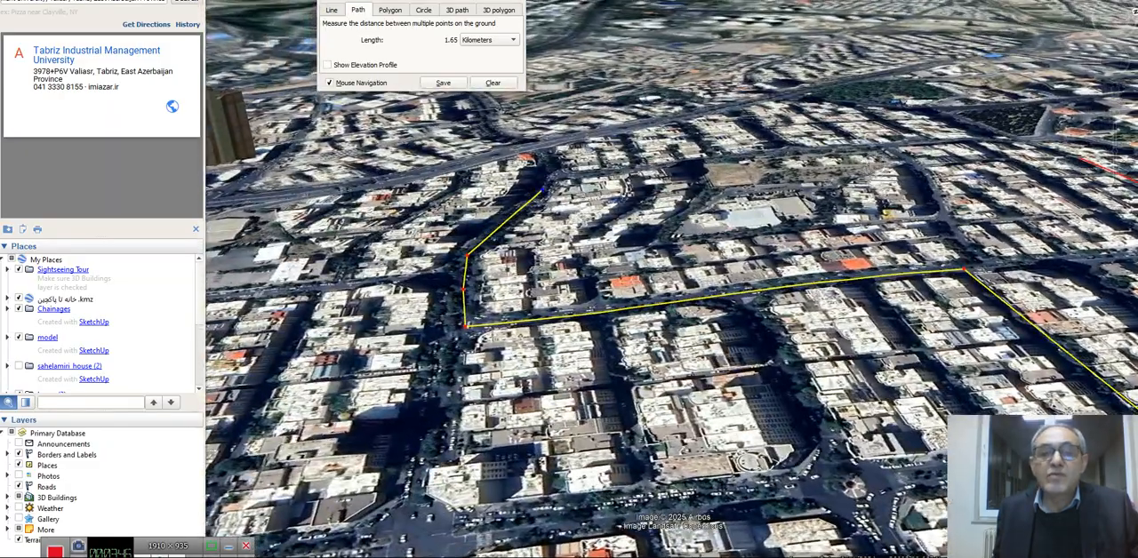
pyautogui.scroll(3, 543, 133)
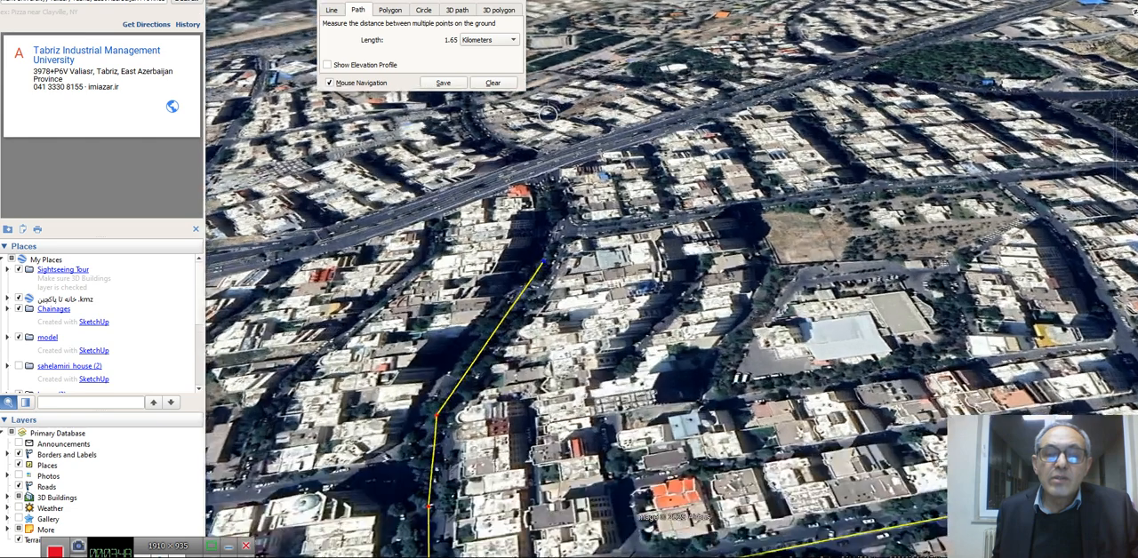
pyautogui.click(556, 253)
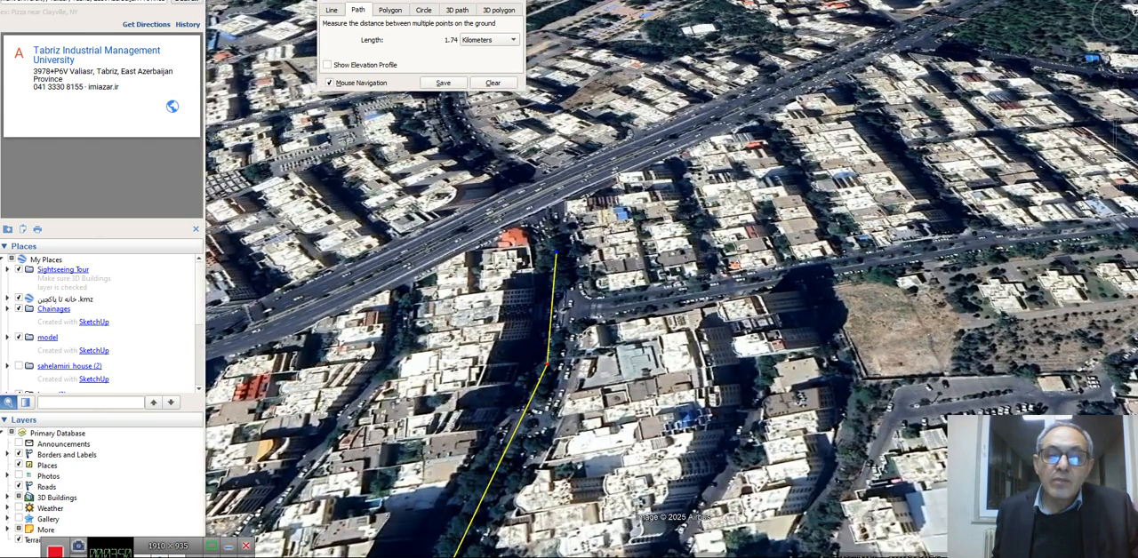
pyautogui.click(545, 230)
pyautogui.click(490, 162)
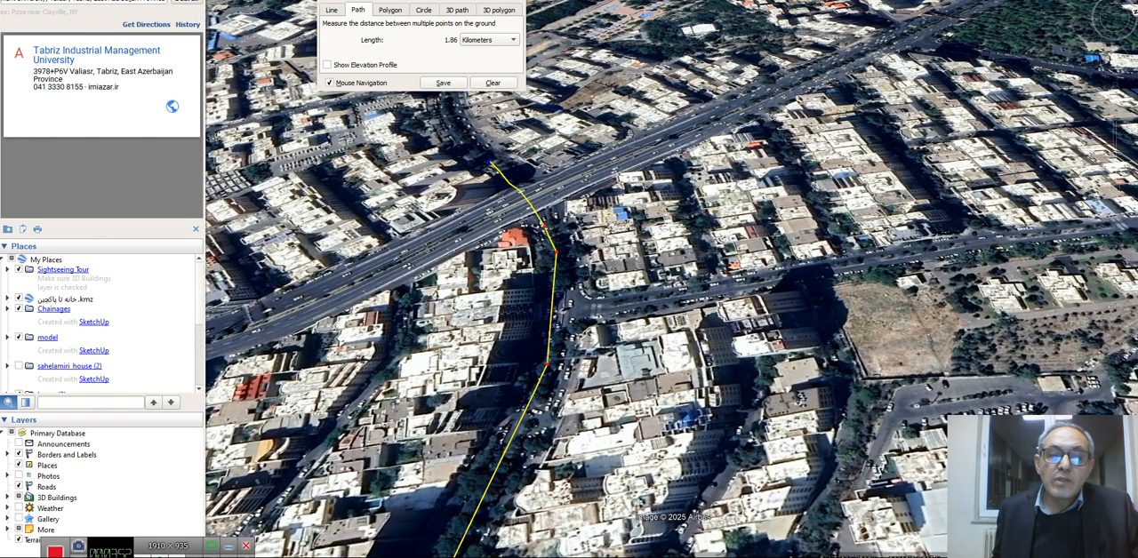
pyautogui.scroll(-3, 490, 163)
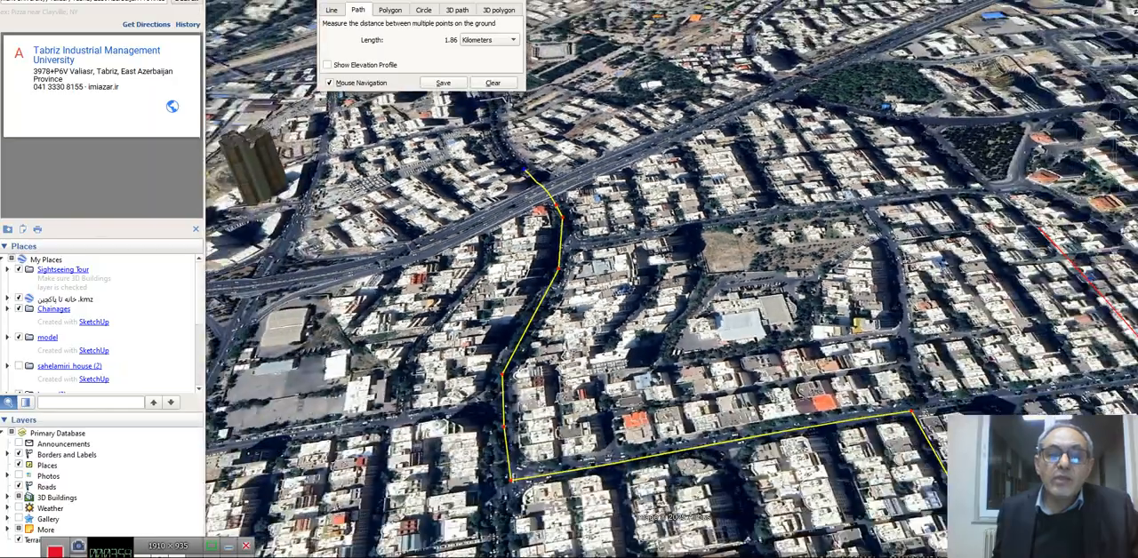
pyautogui.click(498, 140)
# Extend the path with closely spaced points along the curving road beyond the highway towards the large junction, totalling about 2.29 km
pyautogui.scroll(-2, 498, 140)
pyautogui.scroll(-2, 498, 140)
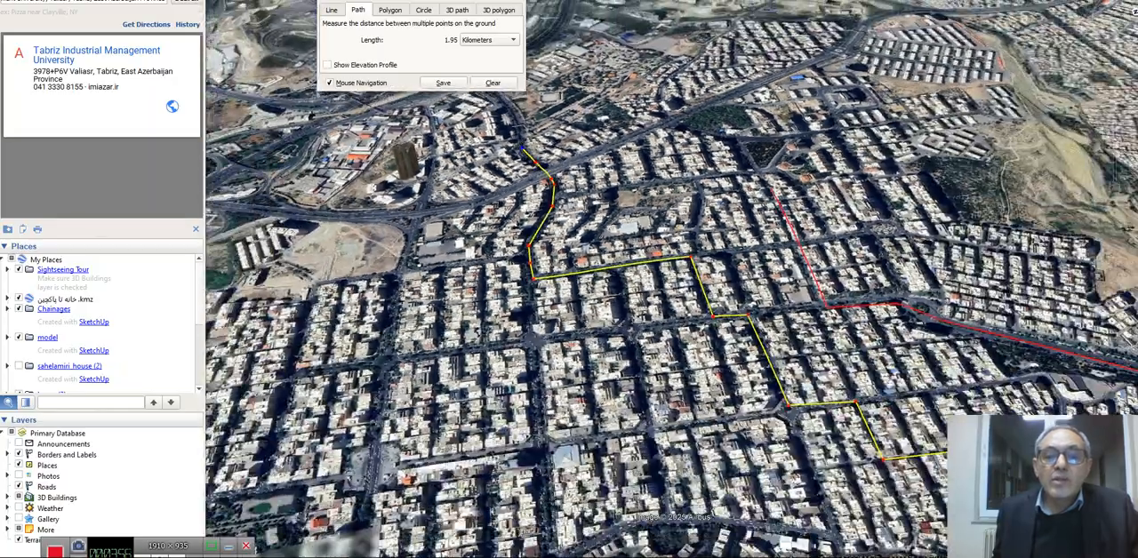
pyautogui.scroll(-2, 513, 149)
pyautogui.scroll(-3, 513, 149)
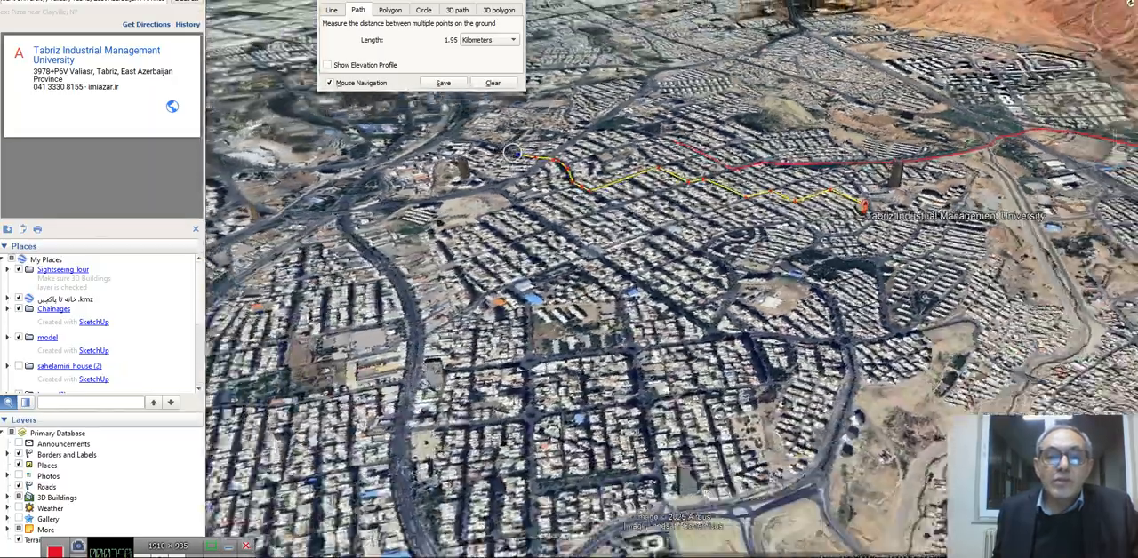
pyautogui.moveTo(547, 212); pyautogui.dragTo(724, 258, button='middle')
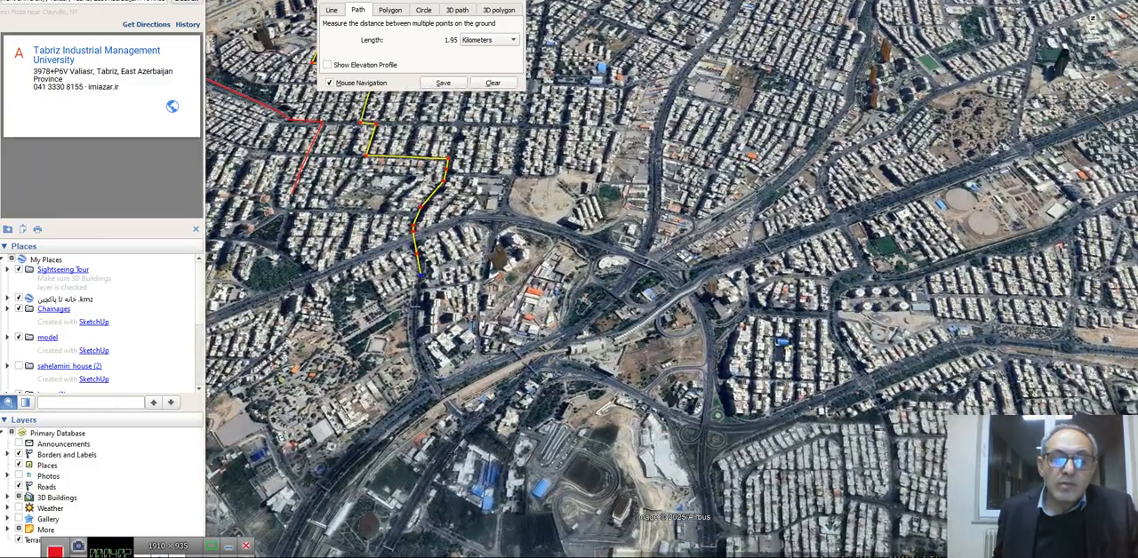
pyautogui.click(429, 382)
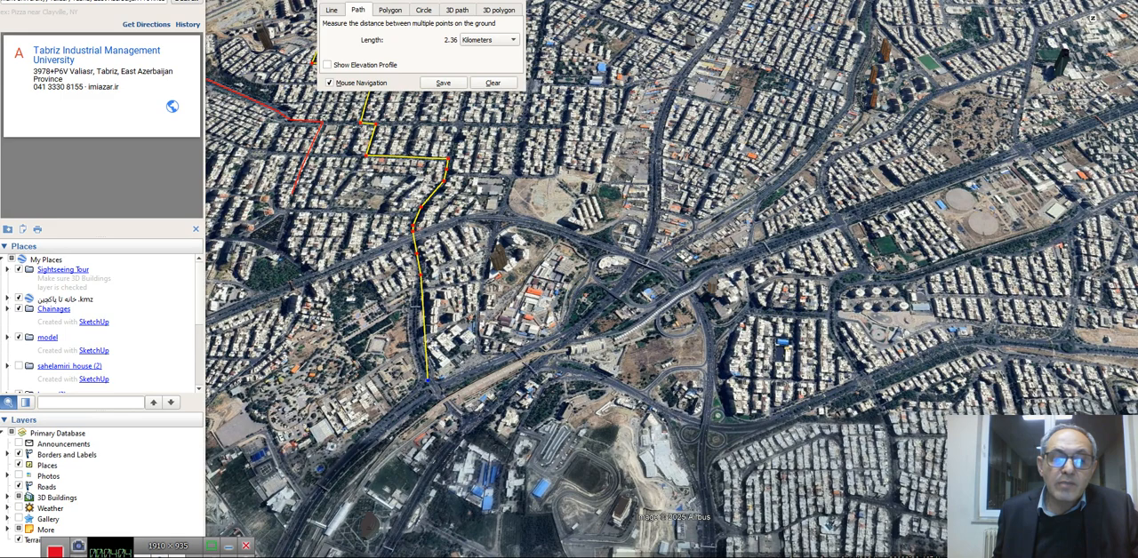
pyautogui.rightClick(429, 382)
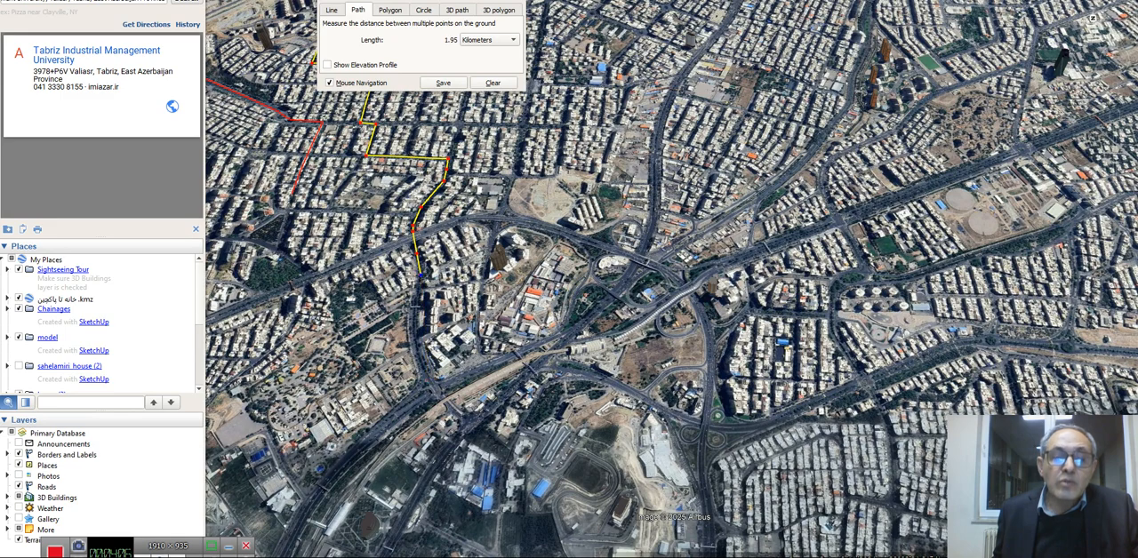
pyautogui.scroll(3, 414, 302)
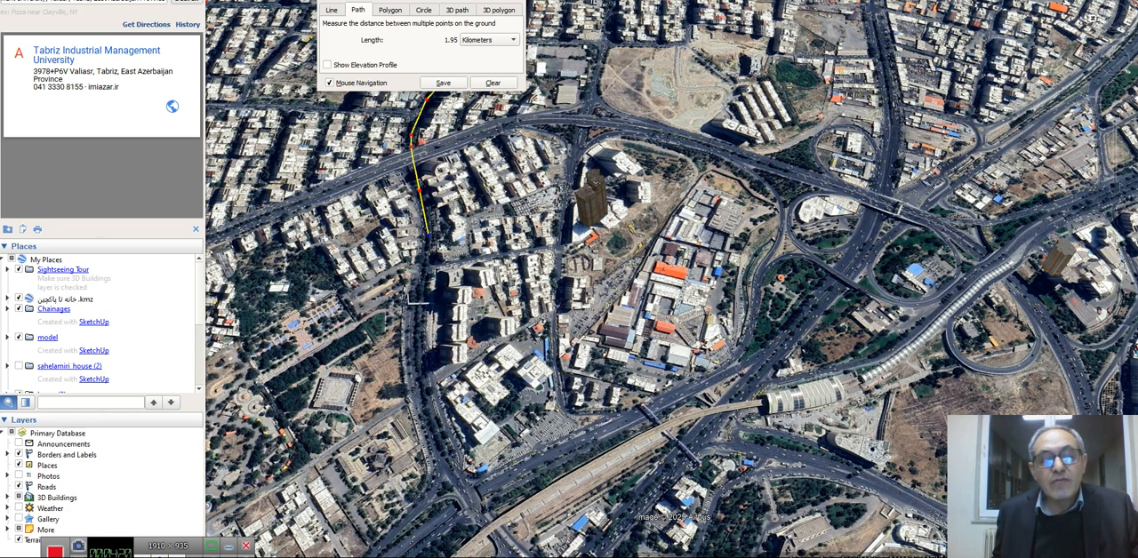
pyautogui.click(409, 321)
pyautogui.click(419, 357)
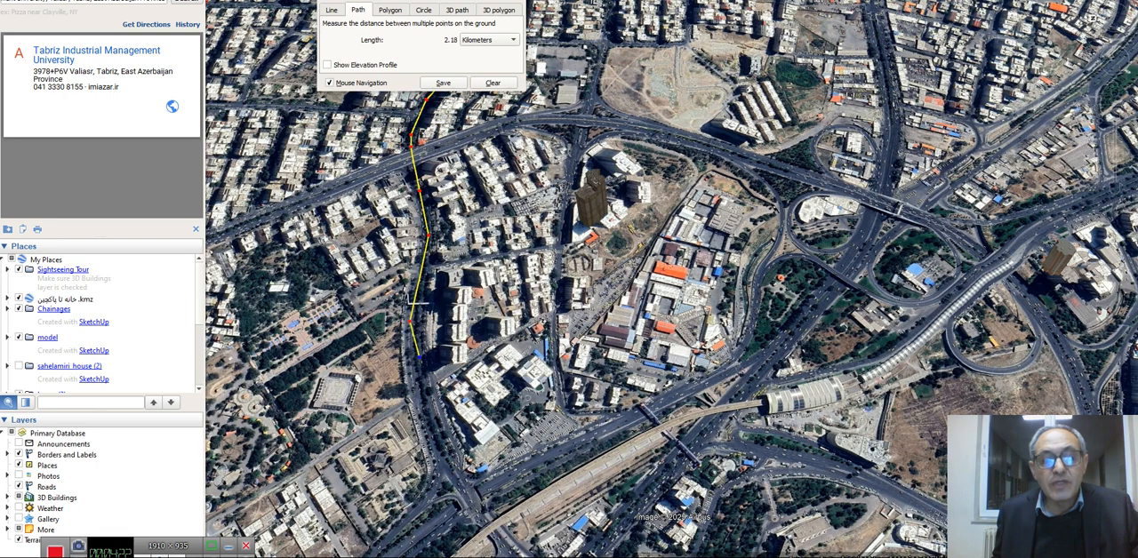
pyautogui.click(424, 430)
# Continue the path across the large road junction to its far side, bringing the total to about 2.60 km
pyautogui.click(472, 491)
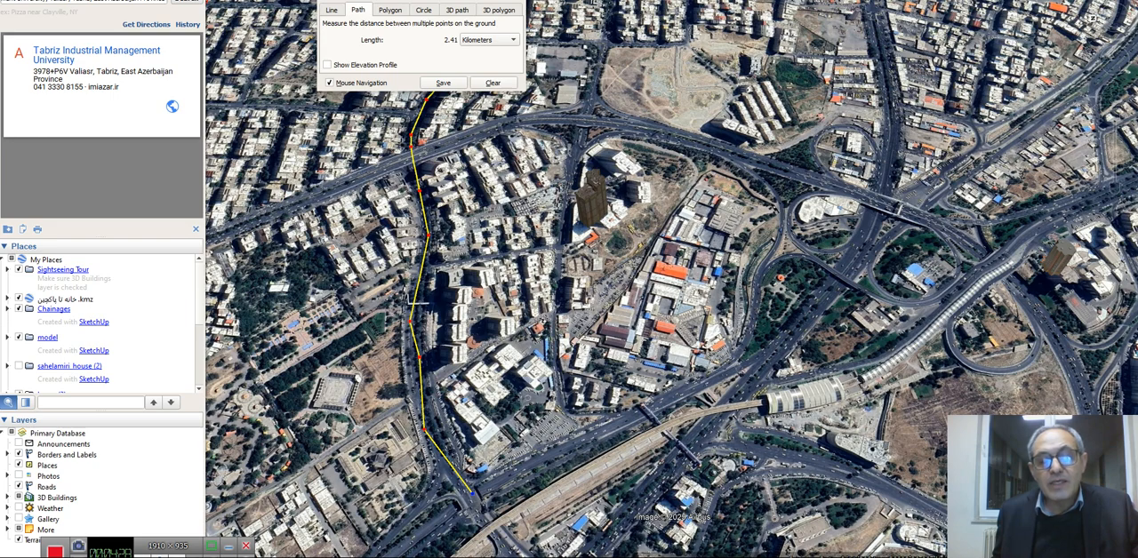
pyautogui.rightClick(472, 492)
pyautogui.scroll(-5, 418, 304)
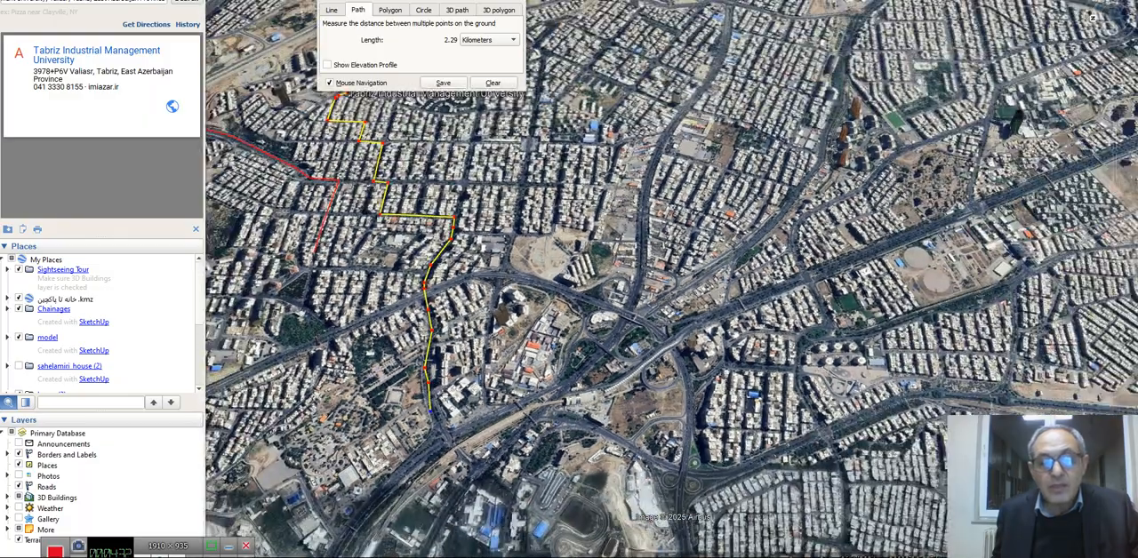
pyautogui.click(480, 473)
# Extend the path along the main road past the blue-roofed buildings to a total of about 2.79 km
pyautogui.scroll(-3, 540, 329)
pyautogui.scroll(-2, 517, 422)
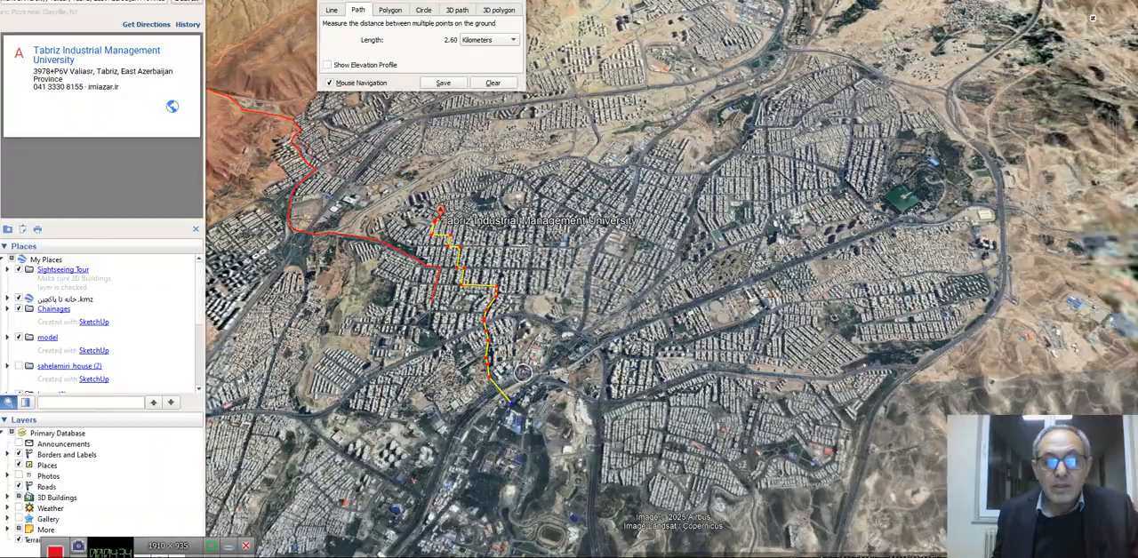
pyautogui.moveTo(517, 422); pyautogui.dragTo(658, 422, button='middle')
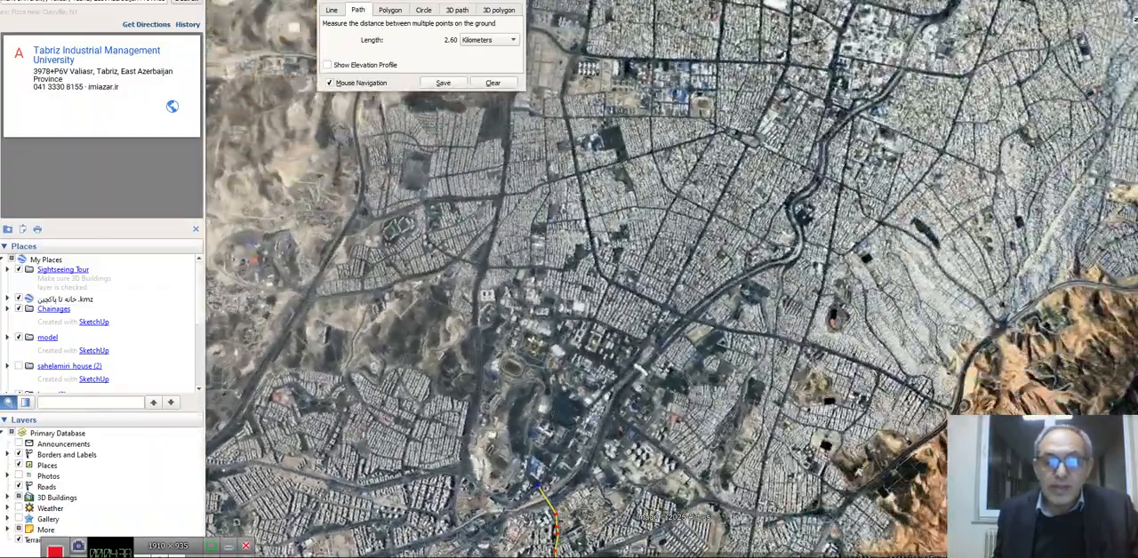
pyautogui.scroll(5, 561, 421)
pyautogui.scroll(4, 558, 474)
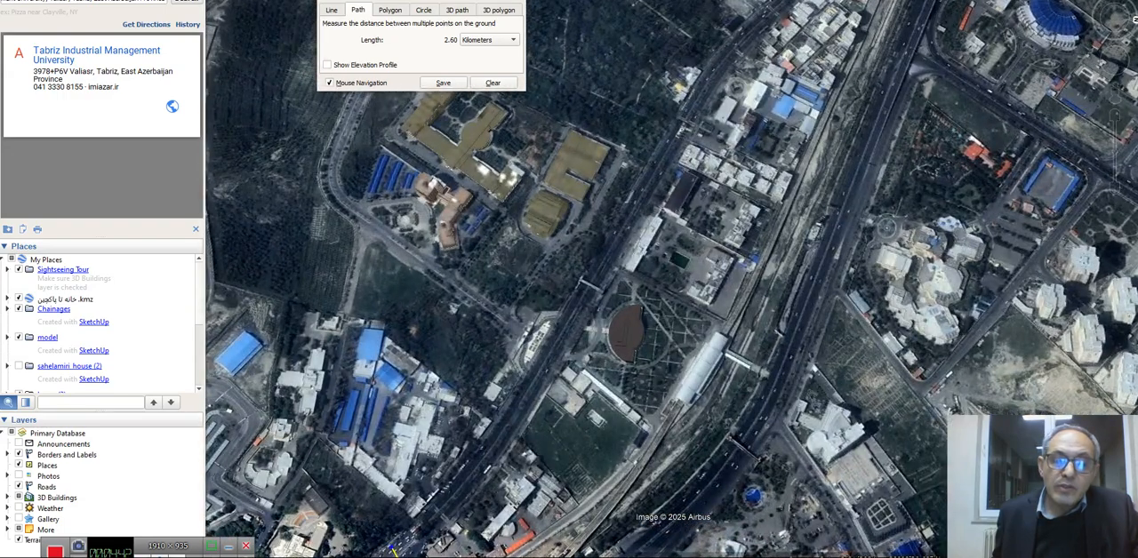
pyautogui.click(511, 445)
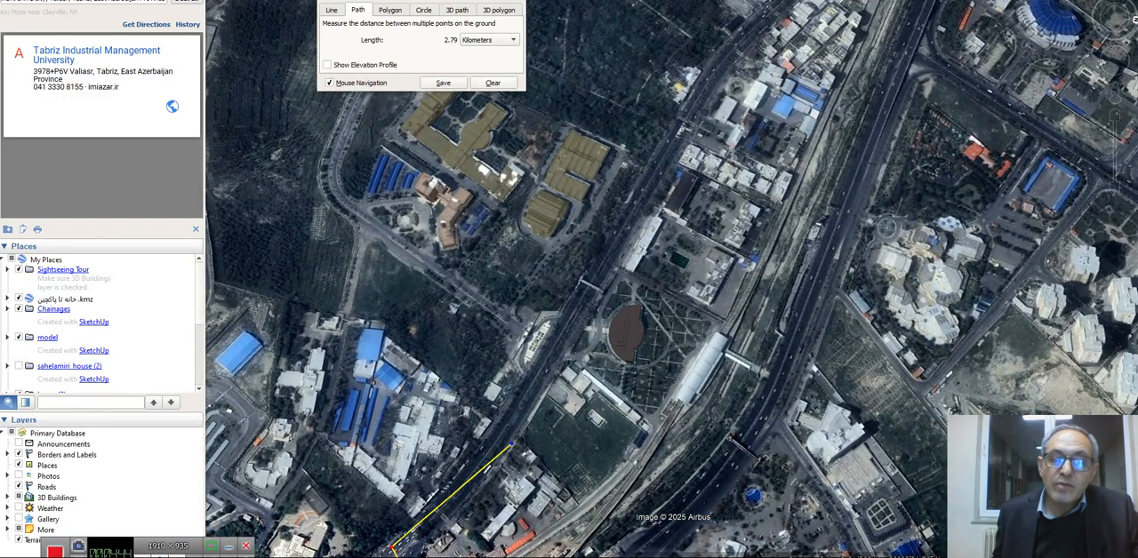
# Extend the path along the main road, turn off it and lead it between the campus buildings, totalling about 3.18 km
pyautogui.click(542, 362)
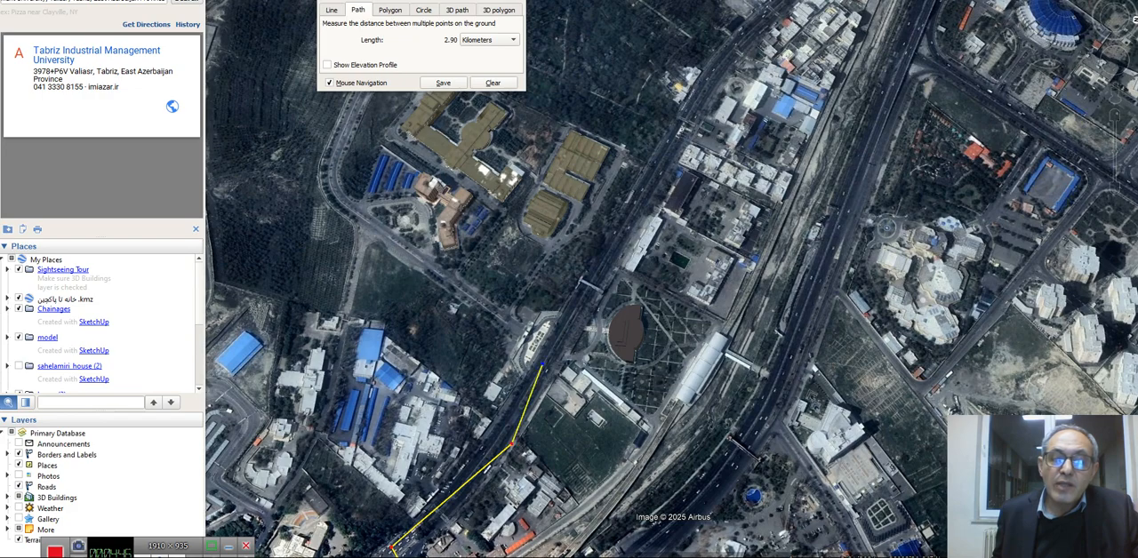
pyautogui.click(516, 329)
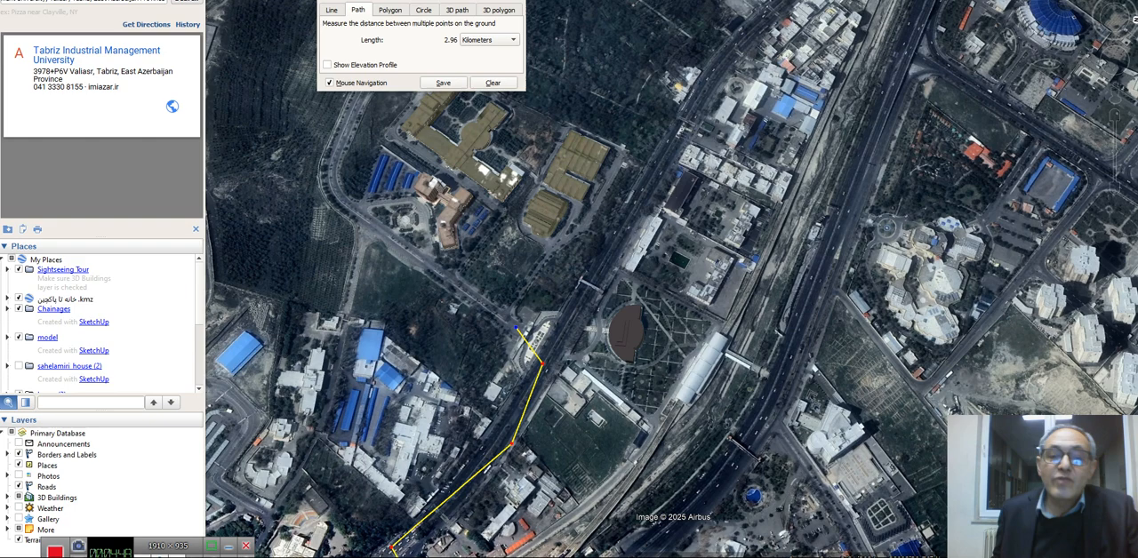
pyautogui.click(454, 277)
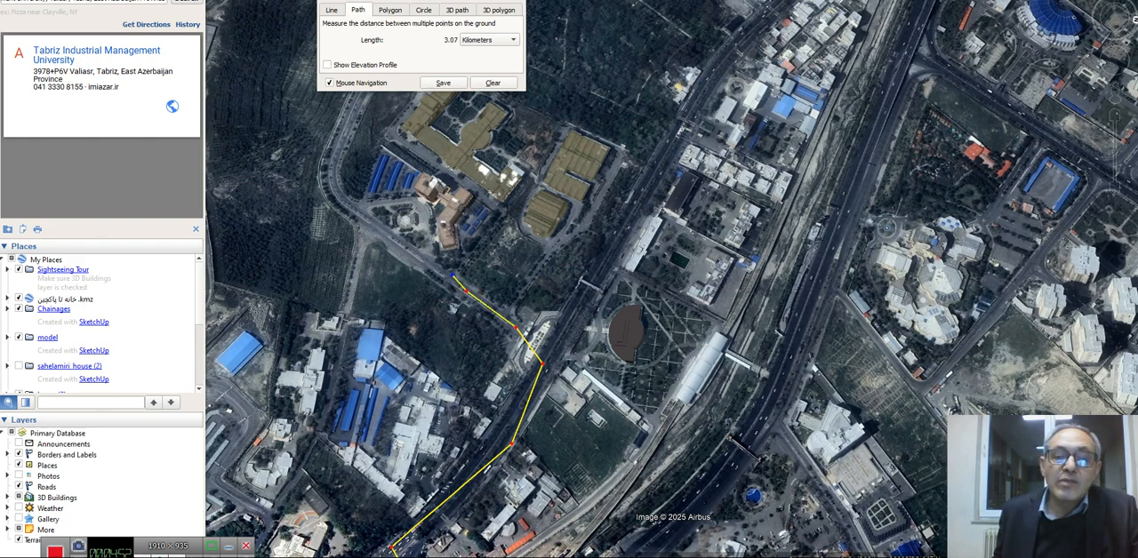
pyautogui.click(504, 210)
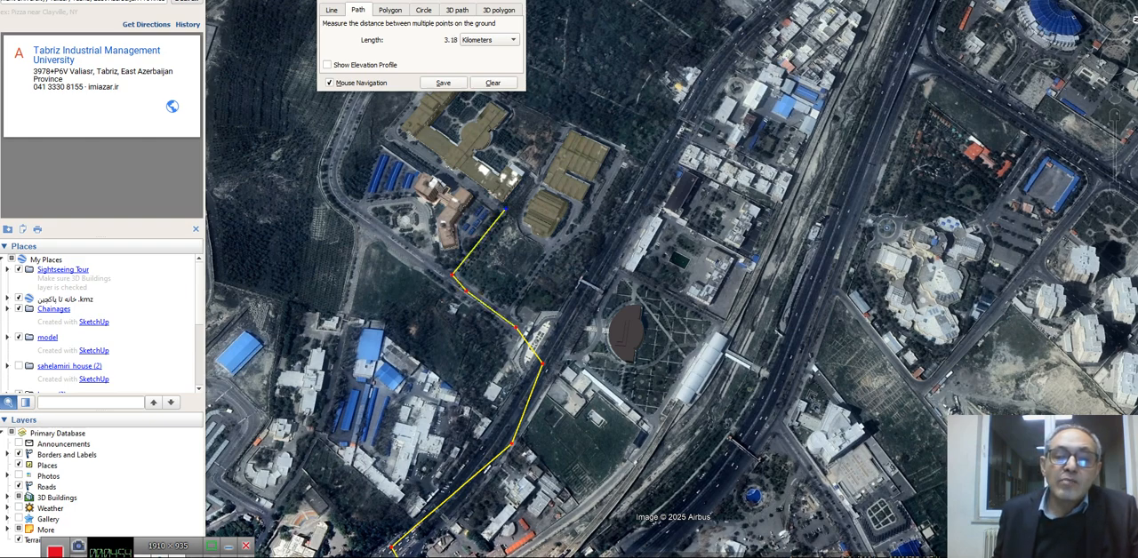
# Continue the path around the large flat-roofed campus building and out to the divided road beyond it, totalling about 3.52 km
pyautogui.scroll(-3, 503, 199)
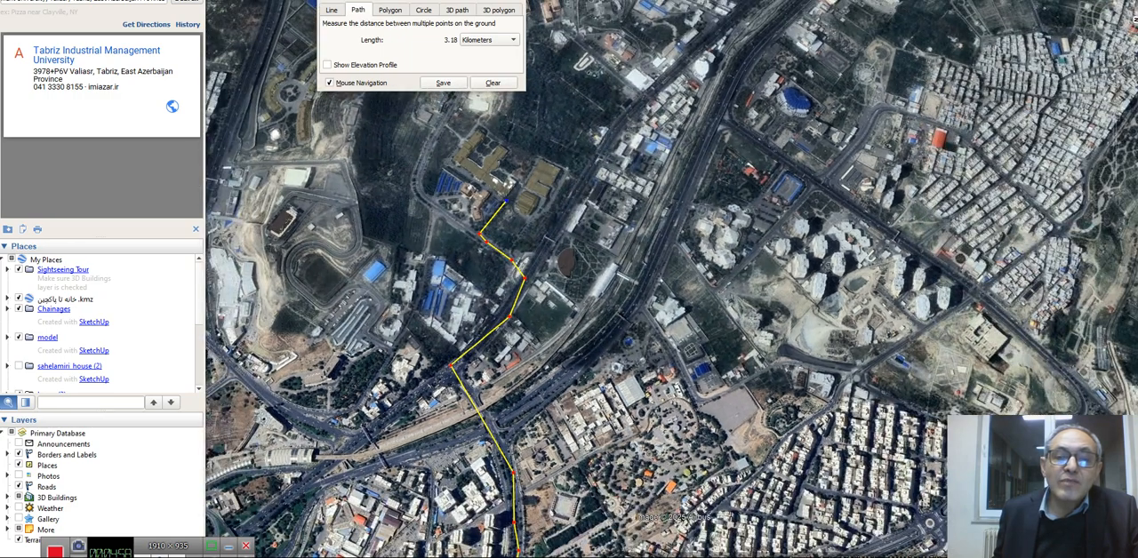
pyautogui.click(444, 160)
pyautogui.scroll(3, 445, 147)
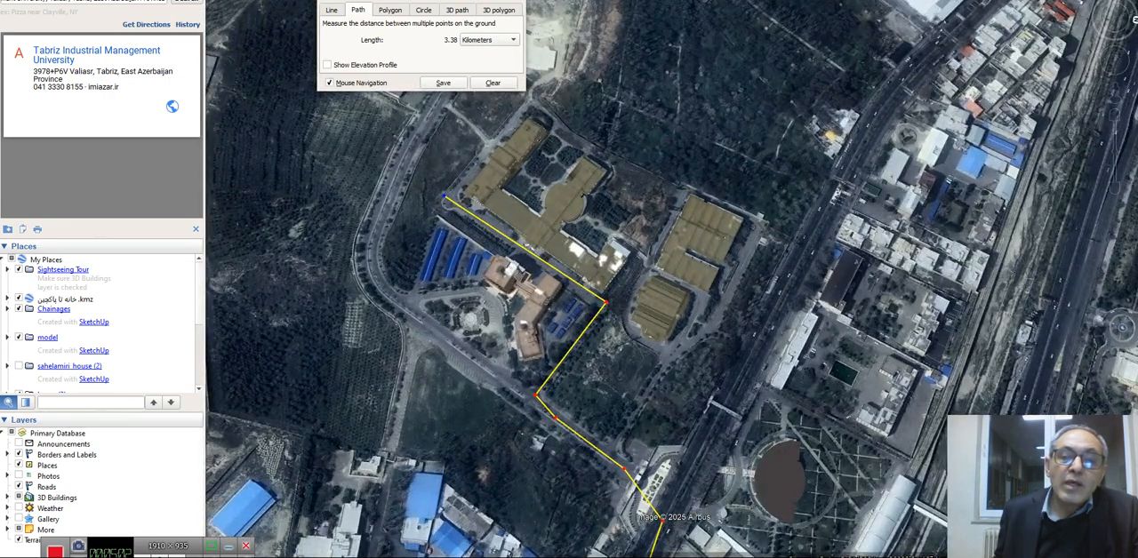
pyautogui.click(488, 146)
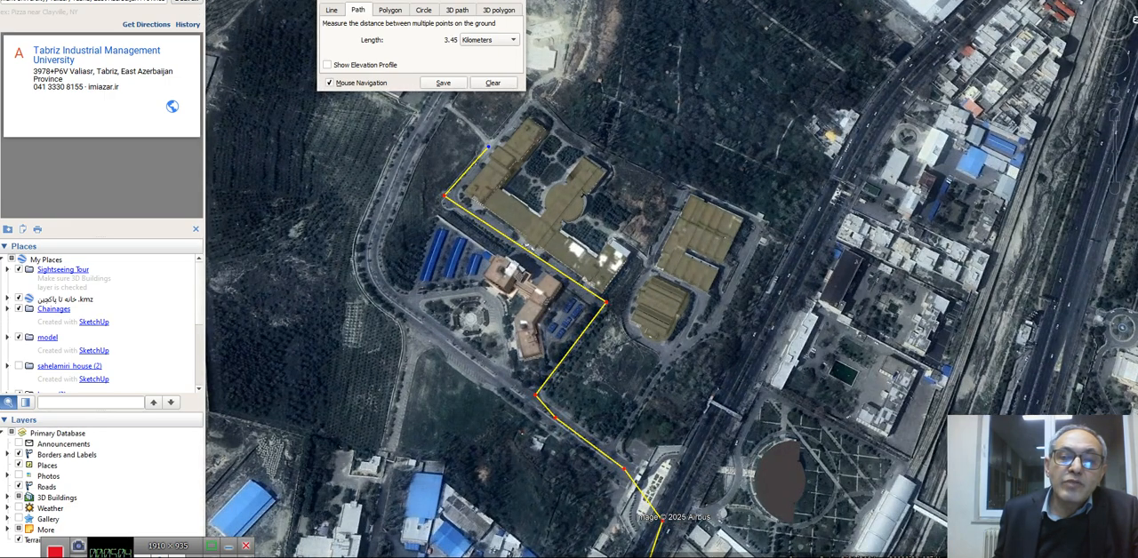
pyautogui.click(443, 102)
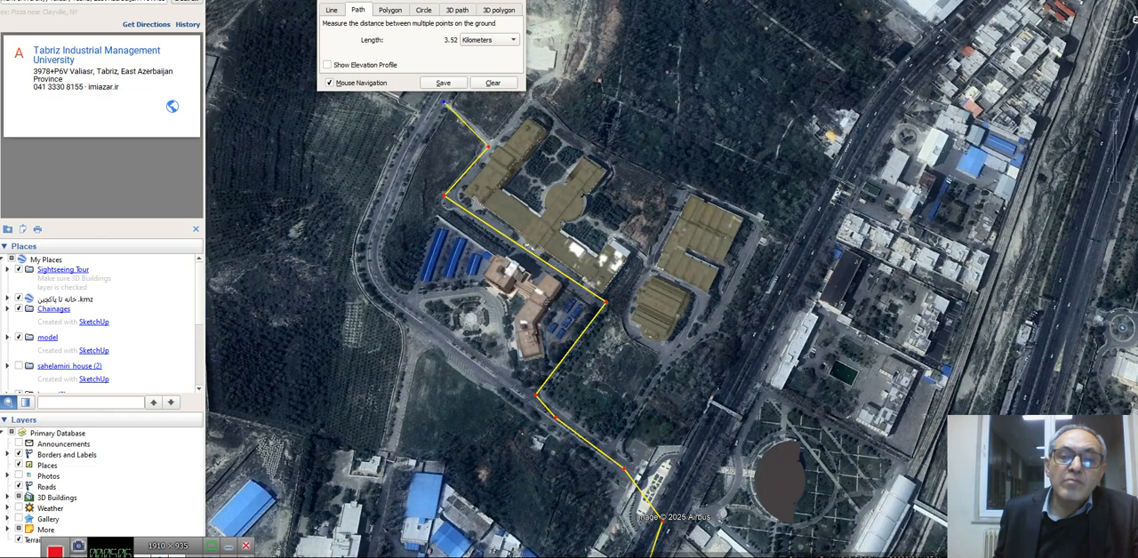
# Extend the path along the divided road to the roundabout and around the domed structure, totalling about 3.83 km
pyautogui.moveTo(427, 149); pyautogui.dragTo(578, 302, button='middle')
pyautogui.scroll(5, 301, 84)
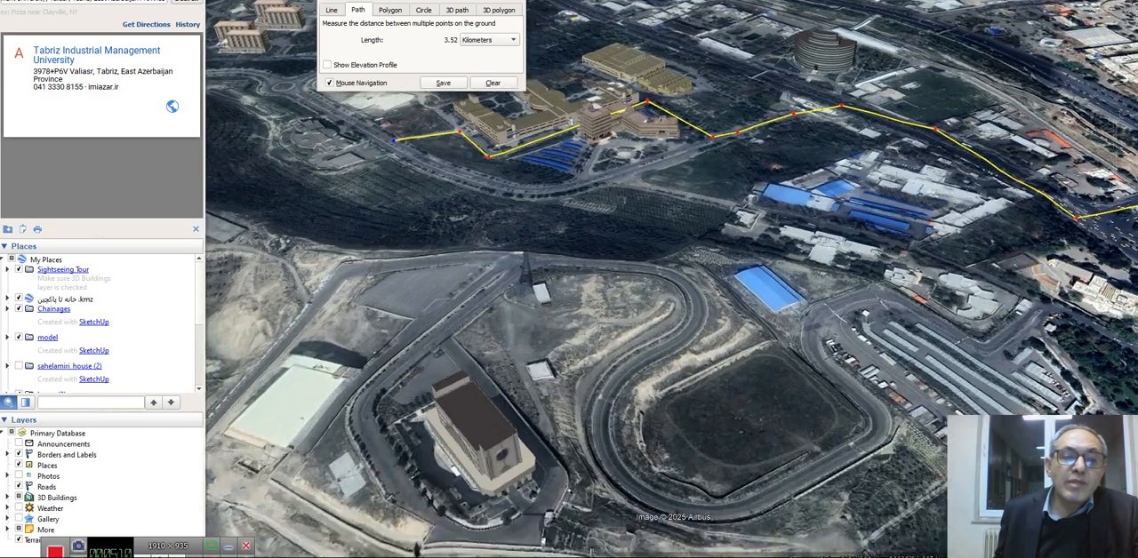
pyautogui.scroll(2, 308, 101)
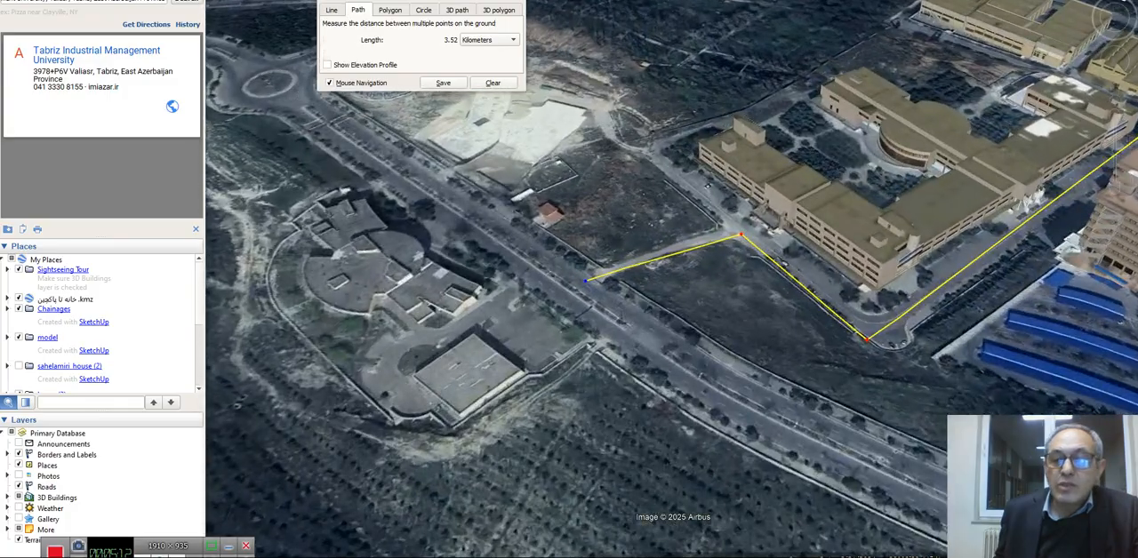
pyautogui.moveTo(558, 235); pyautogui.dragTo(553, 233, button='middle')
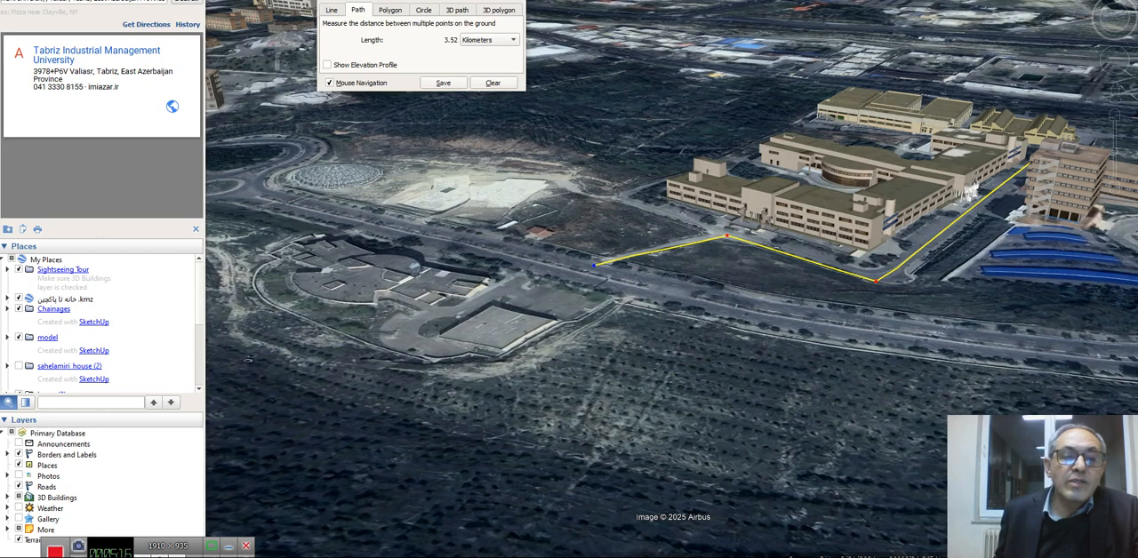
pyautogui.click(254, 190)
pyautogui.click(253, 176)
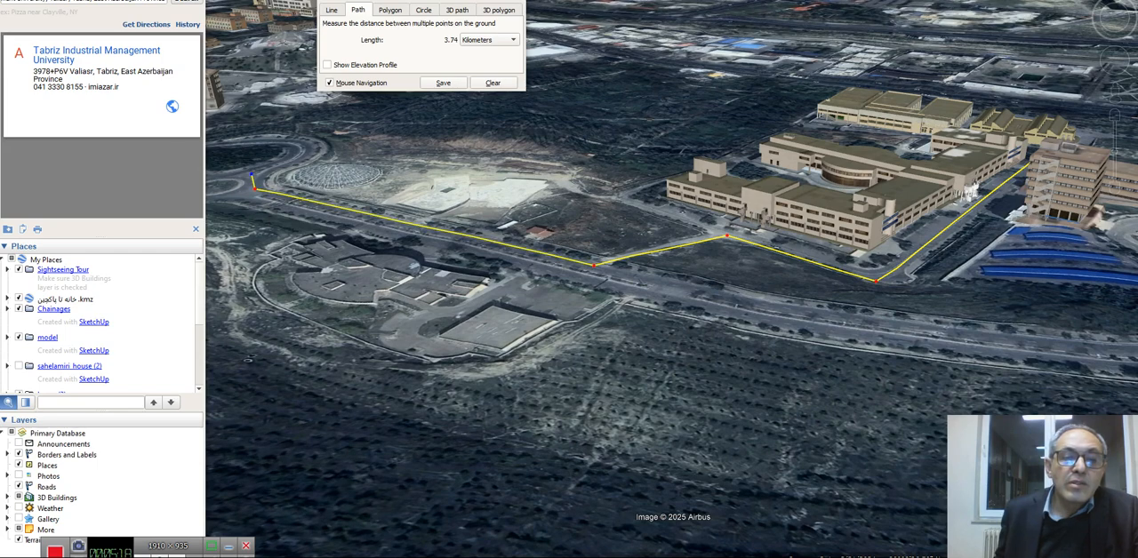
pyautogui.click(302, 148)
pyautogui.click(298, 134)
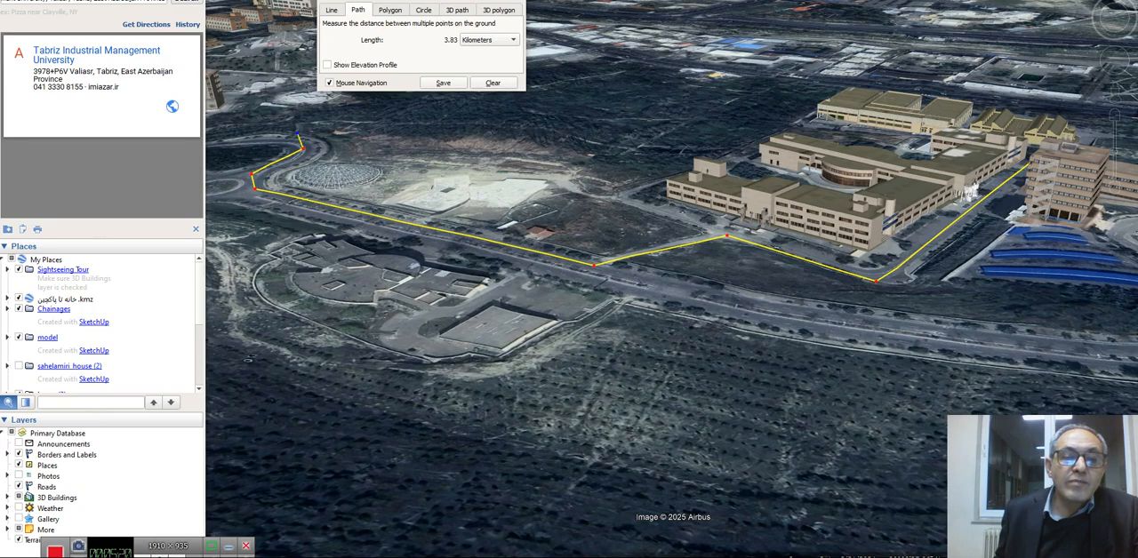
# Remove the last point past the dome and continue the path along the curving road to the junction near the stadium, totalling about 4.07 km
pyautogui.scroll(-5, 418, 163)
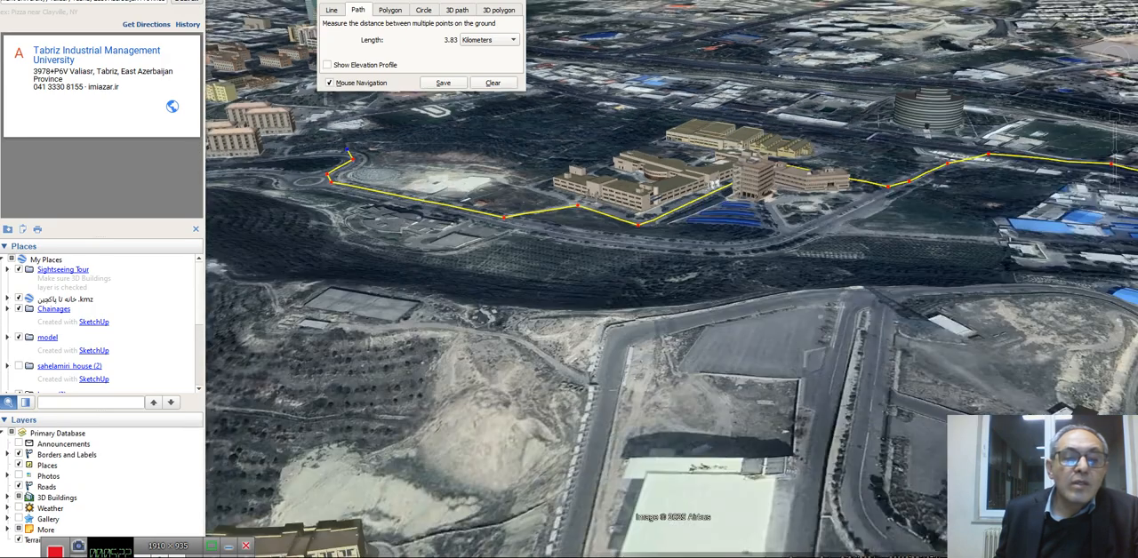
pyautogui.scroll(6, 267, 151)
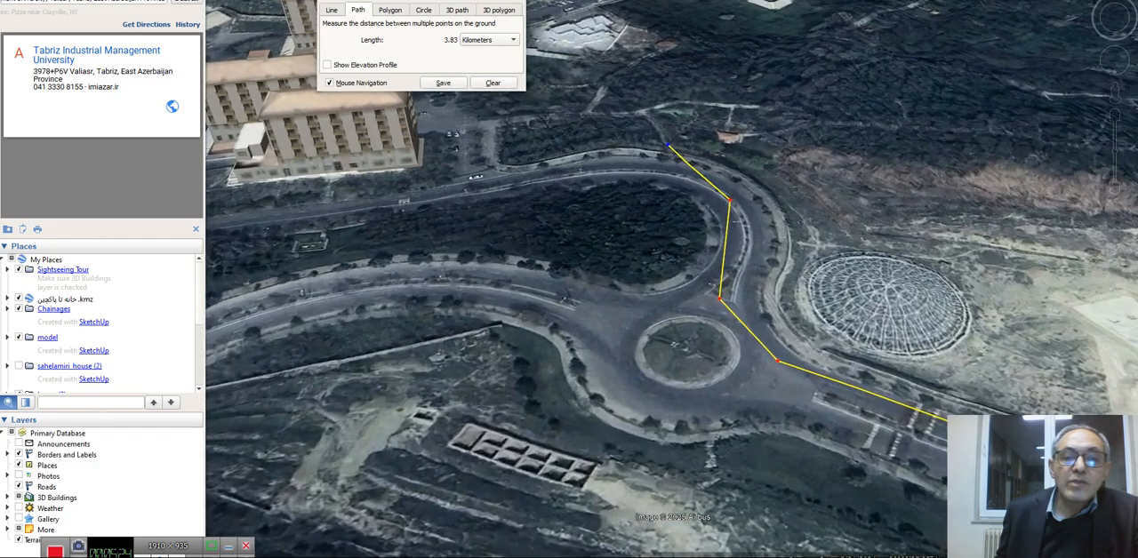
pyautogui.moveTo(350, 250); pyautogui.dragTo(477, 249, button='middle')
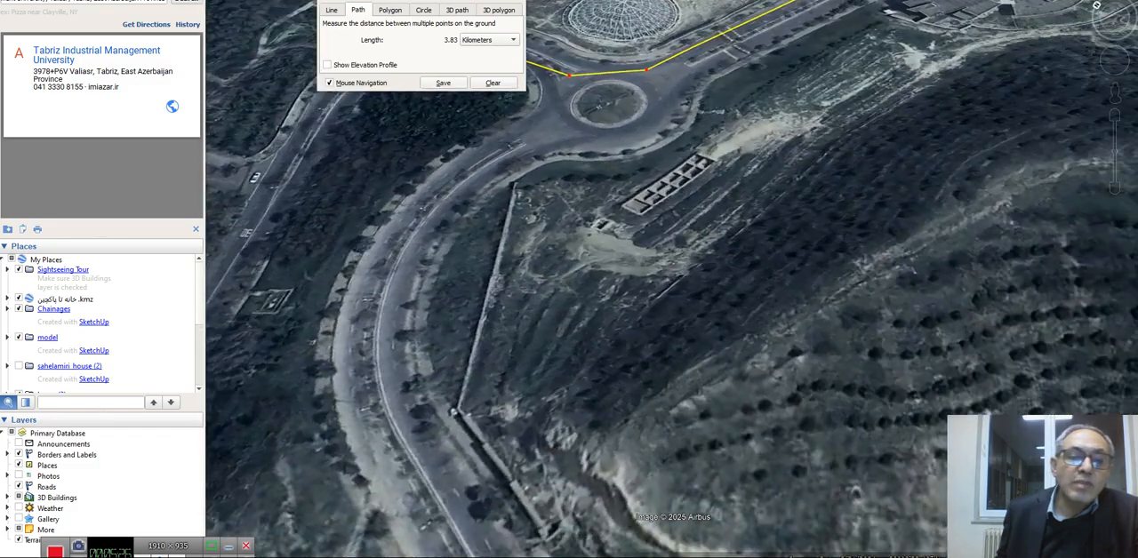
pyautogui.scroll(-3, 673, 216)
pyautogui.scroll(-3, 551, 190)
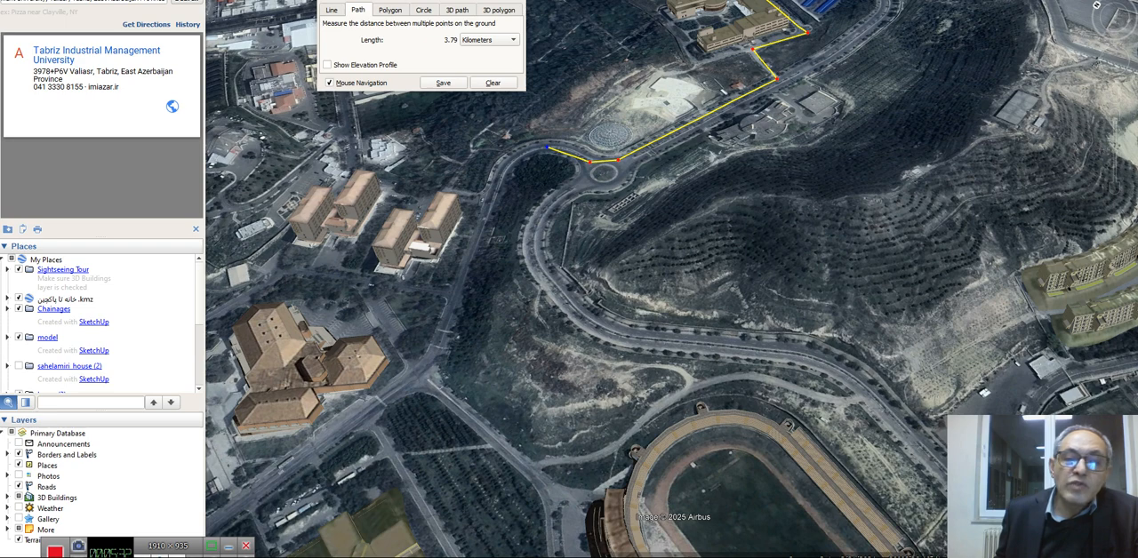
pyautogui.click(526, 152)
pyautogui.click(503, 167)
pyautogui.click(461, 268)
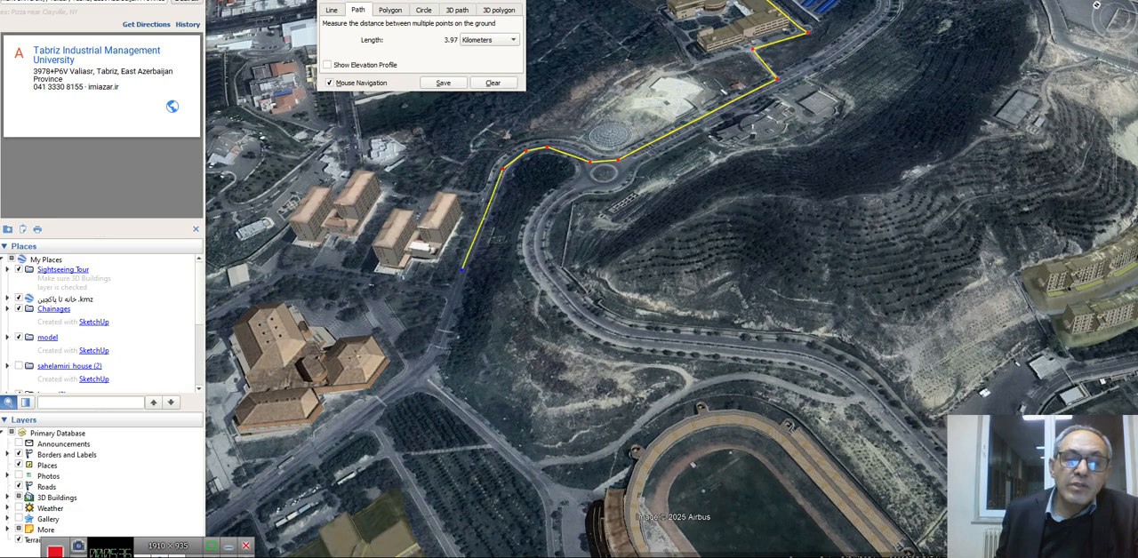
pyautogui.click(427, 370)
# Extend the path along the straight campus road past the polygonal buildings to a total of about 4.50 km
pyautogui.scroll(-3, 540, 260)
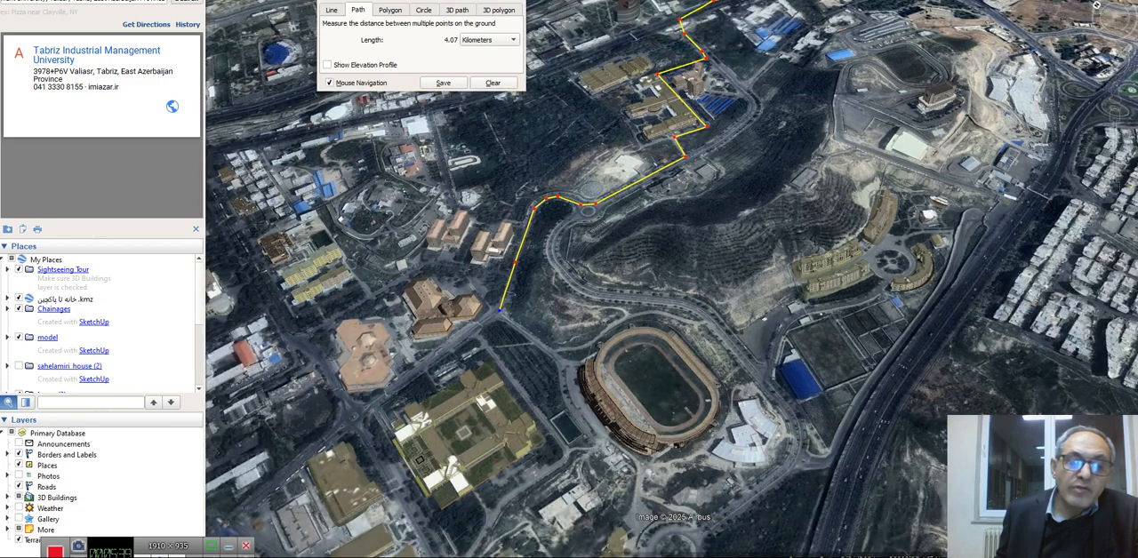
pyautogui.click(382, 397)
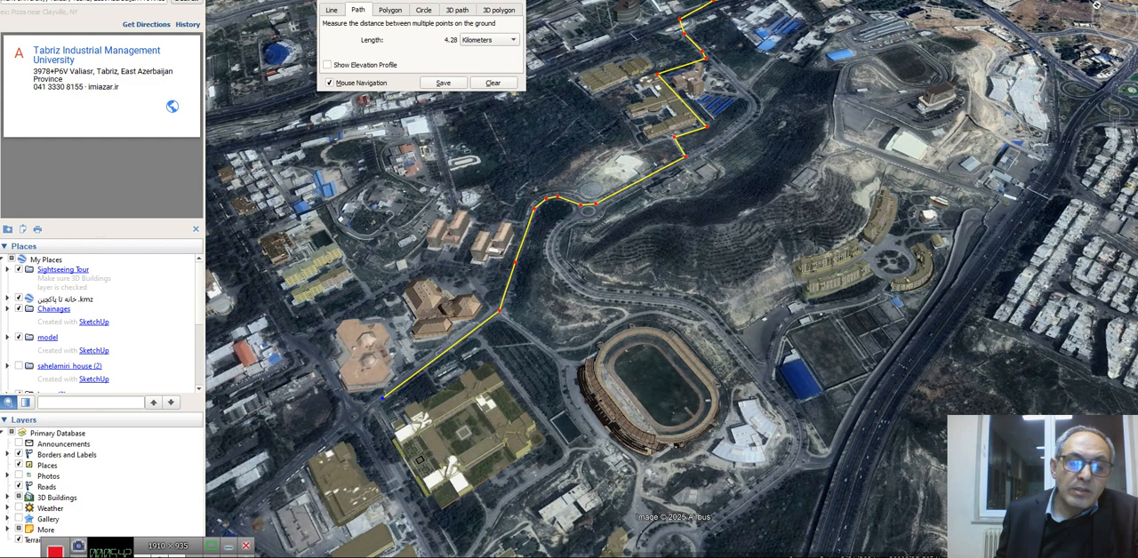
pyautogui.click(243, 504)
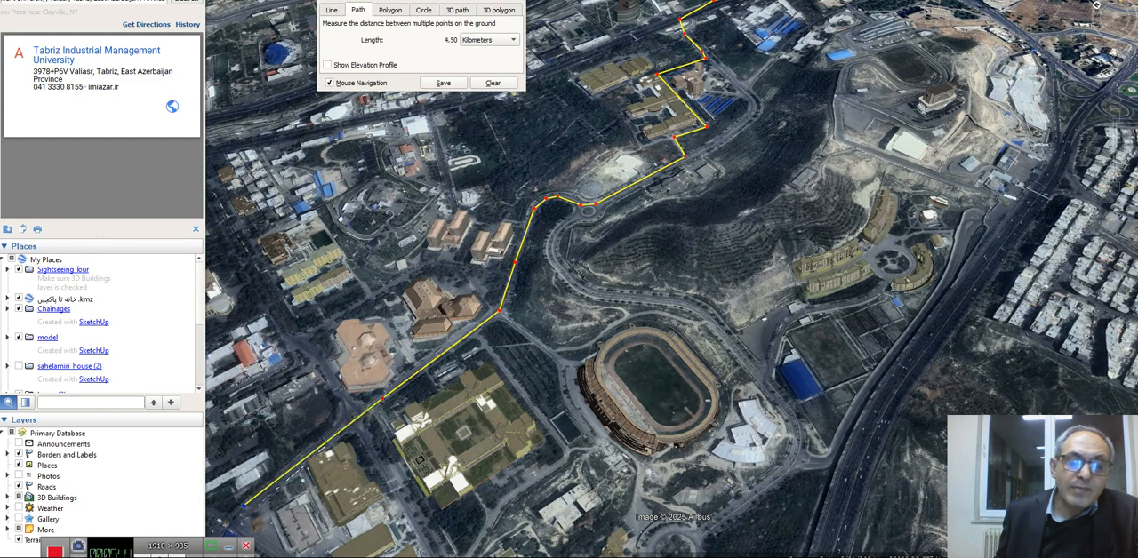
# Continue the path out of the campus, down the straight street and diagonally to the wide avenue, totalling about 5.32 km
pyautogui.moveTo(341, 404); pyautogui.dragTo(444, 400, button='middle')
pyautogui.moveTo(488, 212); pyautogui.dragTo(515, 213, button='middle')
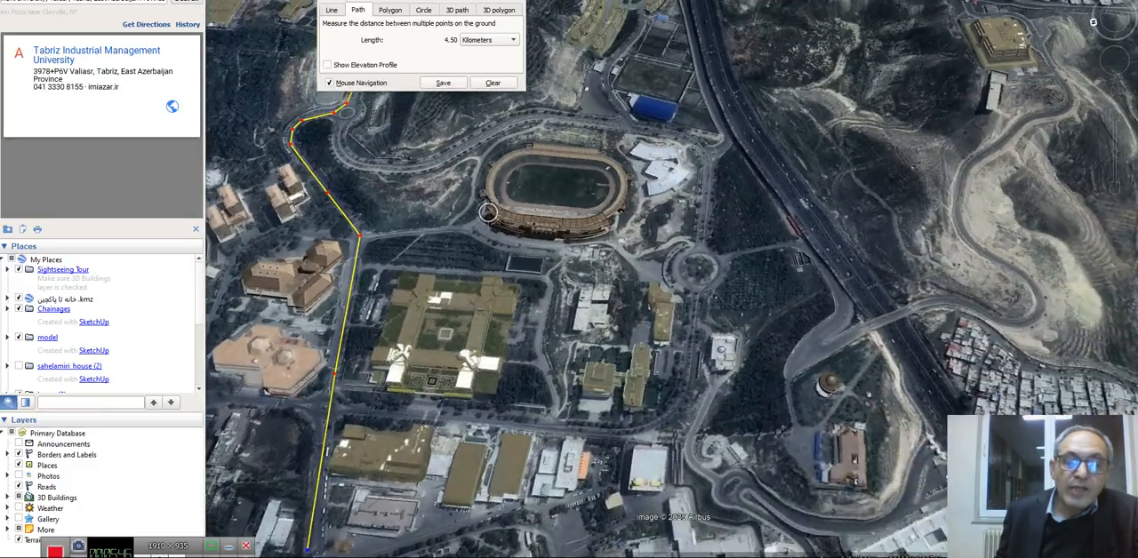
pyautogui.scroll(-5, 488, 212)
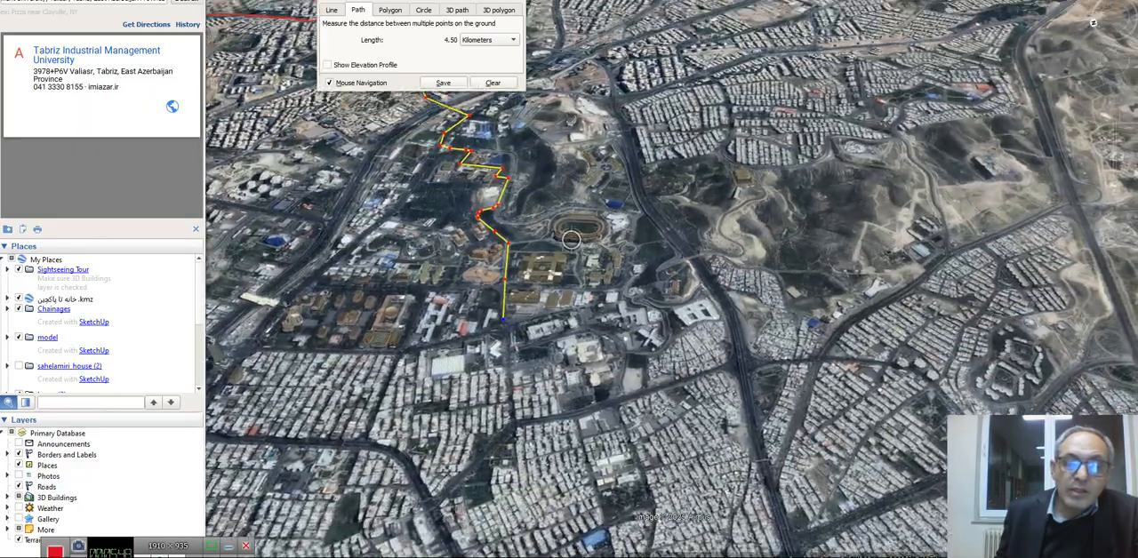
pyautogui.scroll(5, 572, 239)
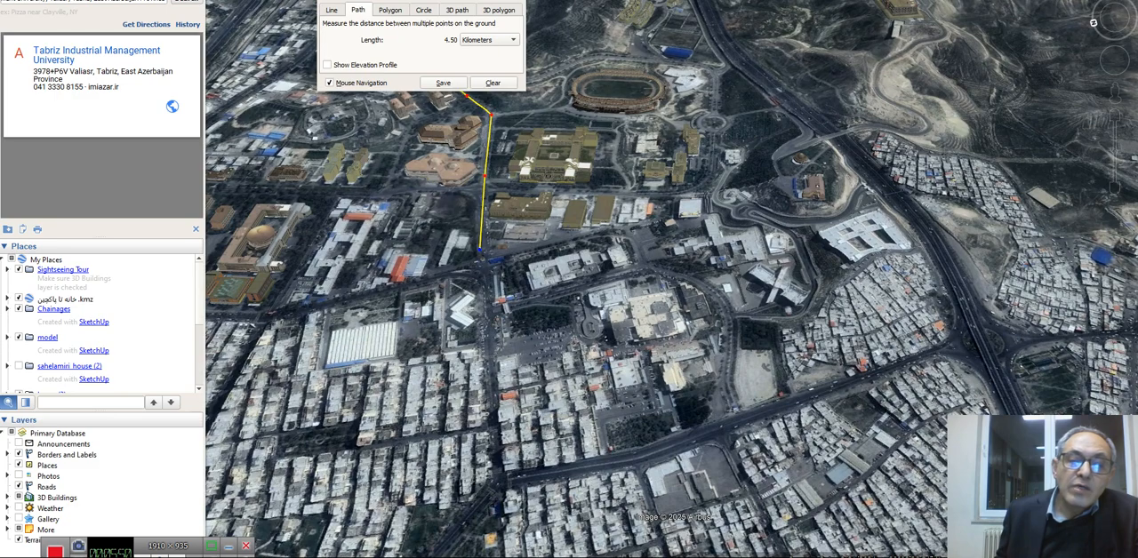
pyautogui.click(488, 291)
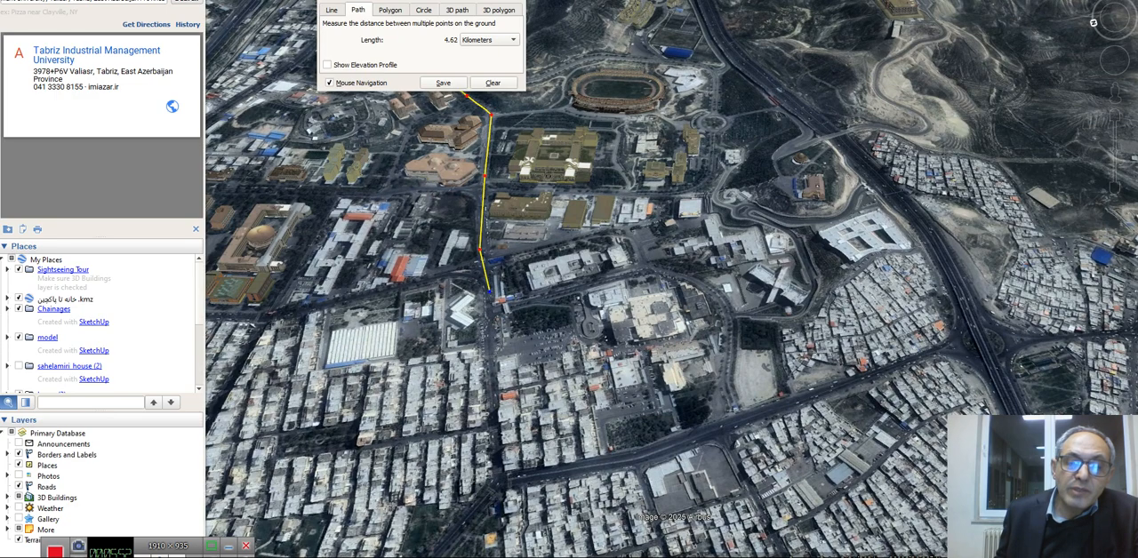
pyautogui.click(493, 476)
pyautogui.scroll(-3, 494, 477)
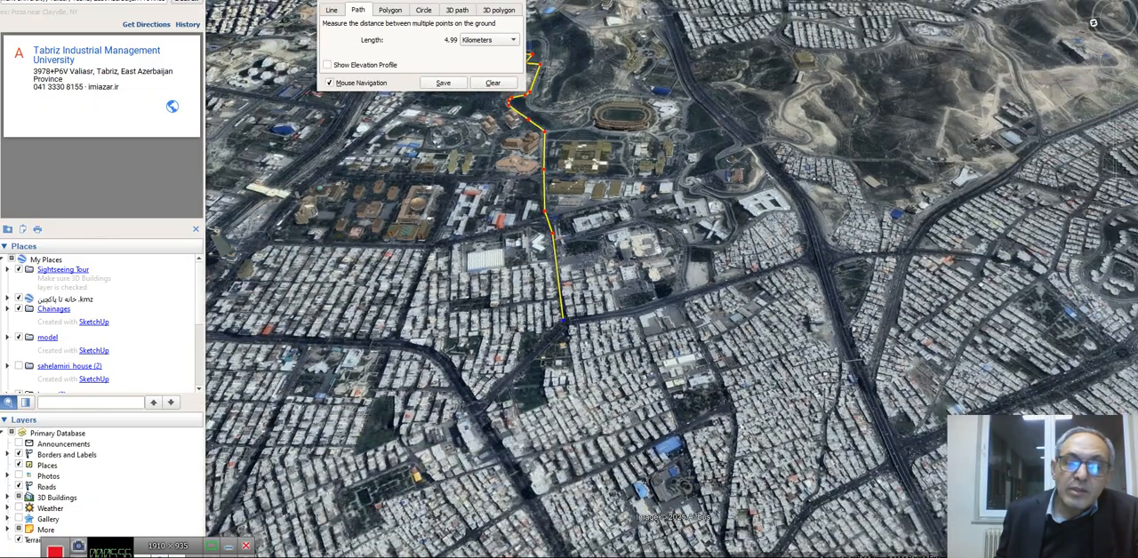
pyautogui.click(482, 408)
# Turn the path onto the wide avenue and extend it to the bend beside the bare building plots, totalling about 6.81 km
pyautogui.scroll(-4, 482, 408)
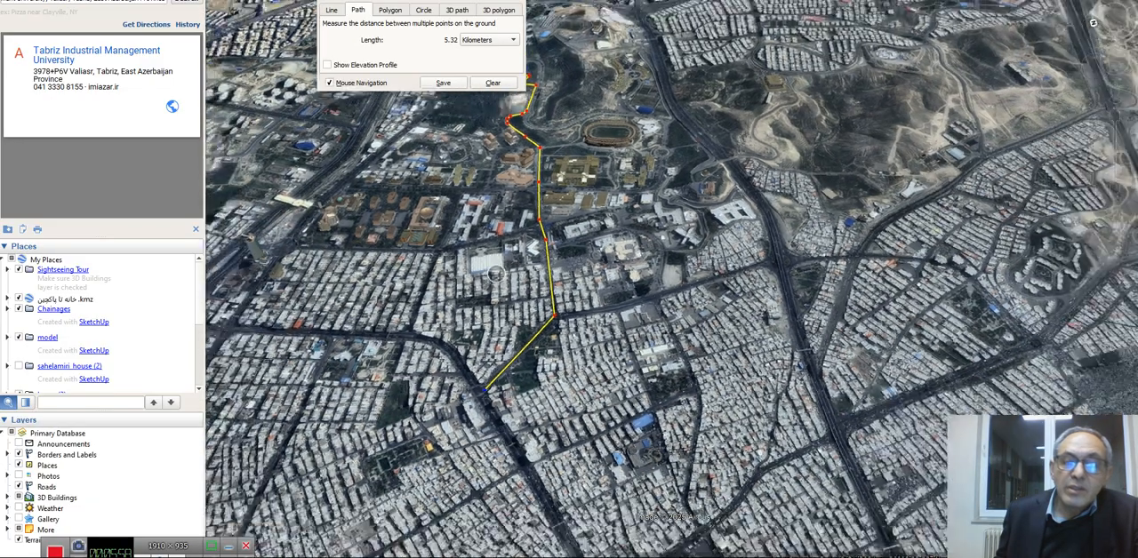
pyautogui.moveTo(601, 351); pyautogui.dragTo(840, 379, button='middle')
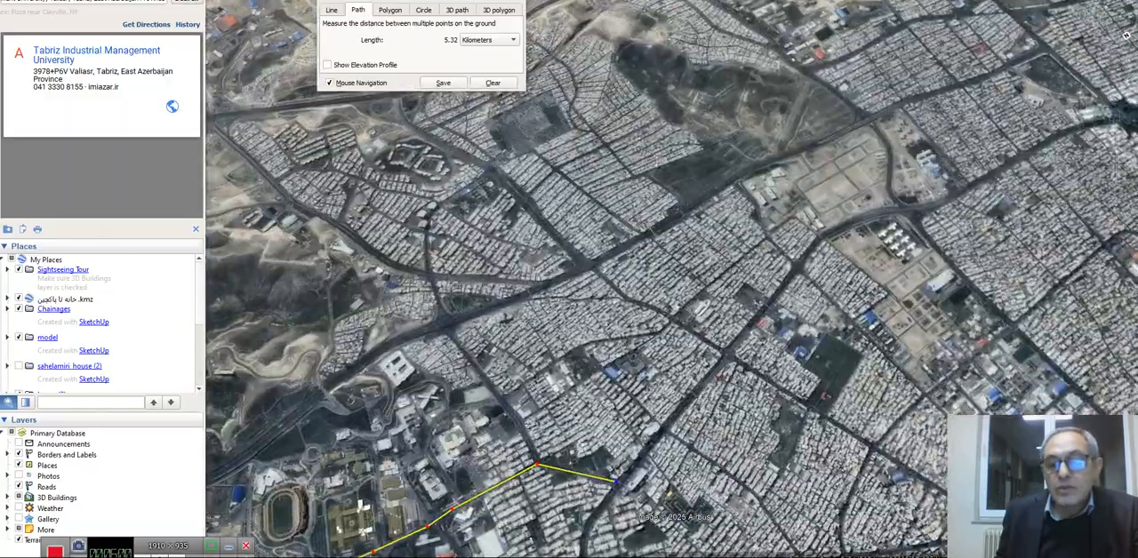
pyautogui.scroll(3, 840, 379)
pyautogui.scroll(-2, 840, 380)
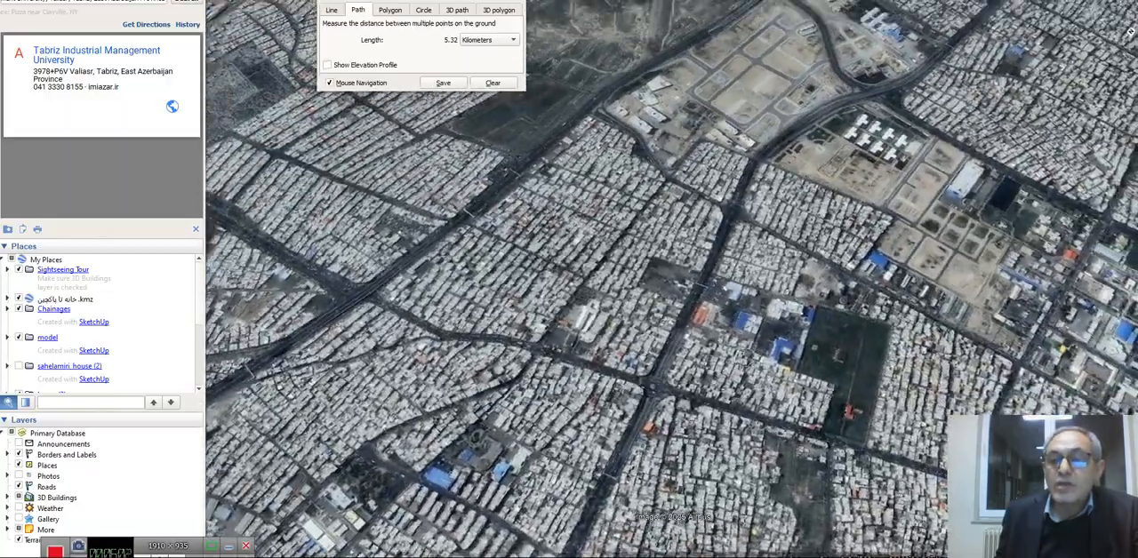
pyautogui.moveTo(743, 358); pyautogui.dragTo(862, 345, button='middle')
pyautogui.scroll(-3, 861, 344)
pyautogui.scroll(-3, 729, 244)
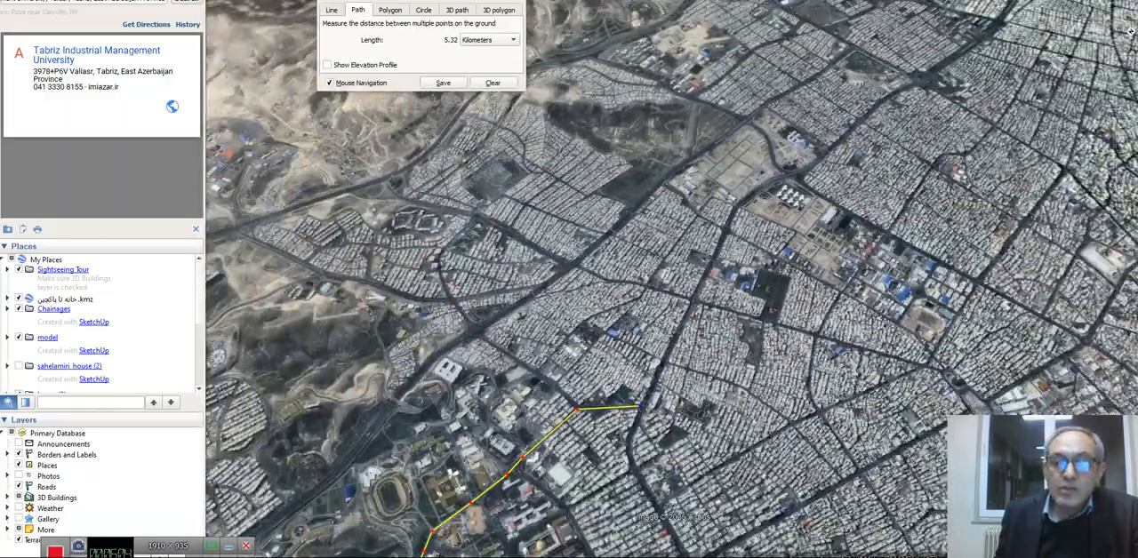
pyautogui.scroll(1, 644, 426)
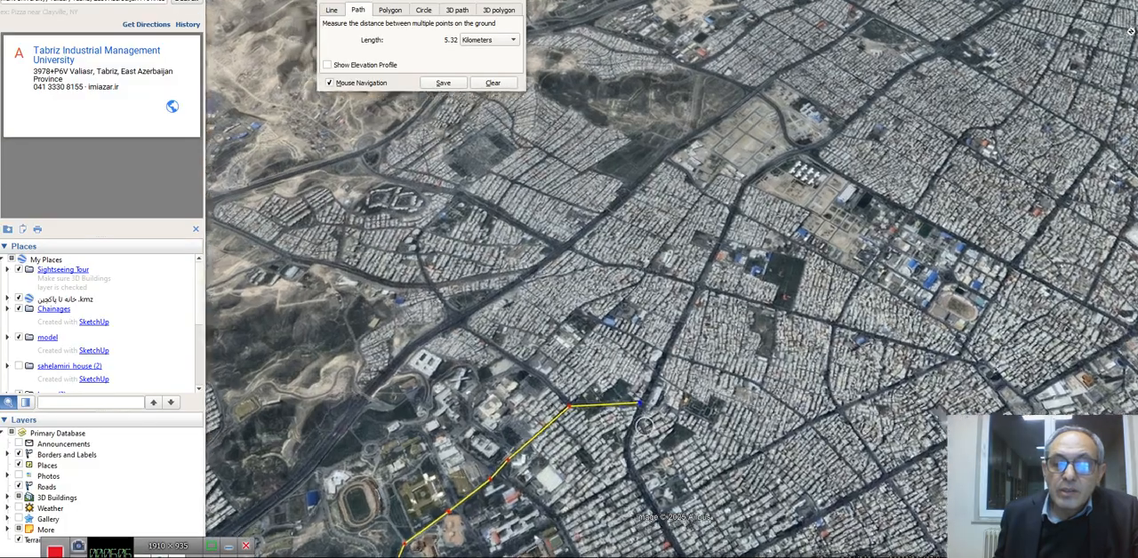
pyautogui.scroll(4, 644, 426)
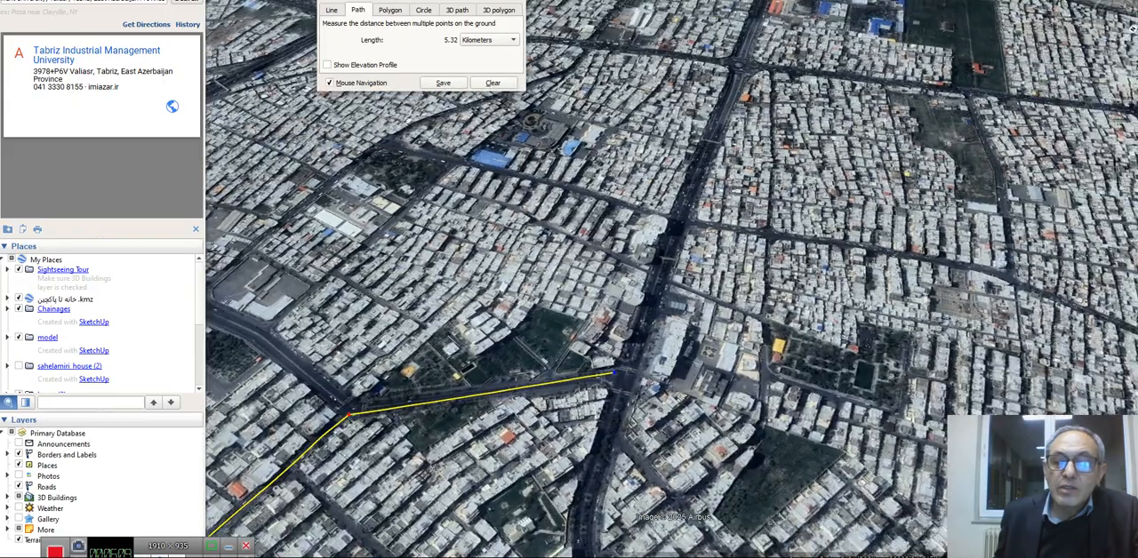
pyautogui.click(628, 368)
pyautogui.scroll(-3, 646, 352)
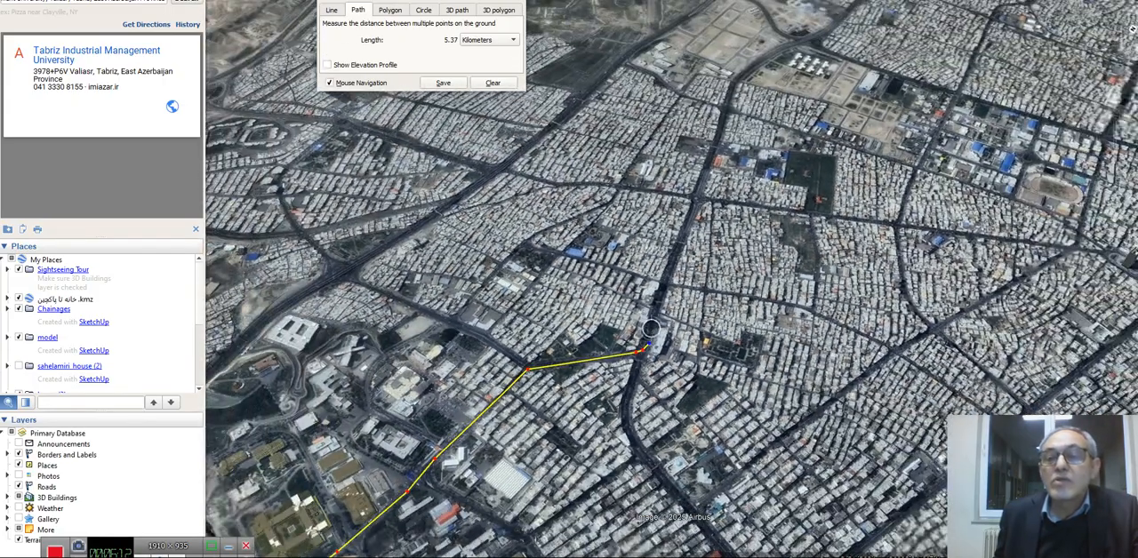
pyautogui.click(735, 80)
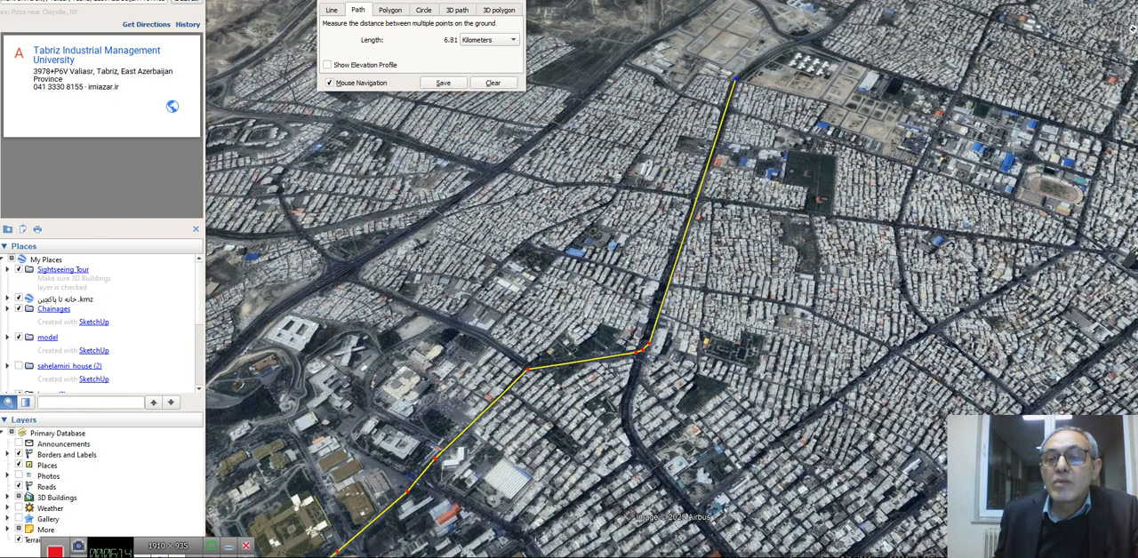
# Continue the path around the bend beside the bare plots and along the wide avenue to the roundabout, totalling about 8.54 km
pyautogui.click(776, 51)
pyautogui.click(807, 39)
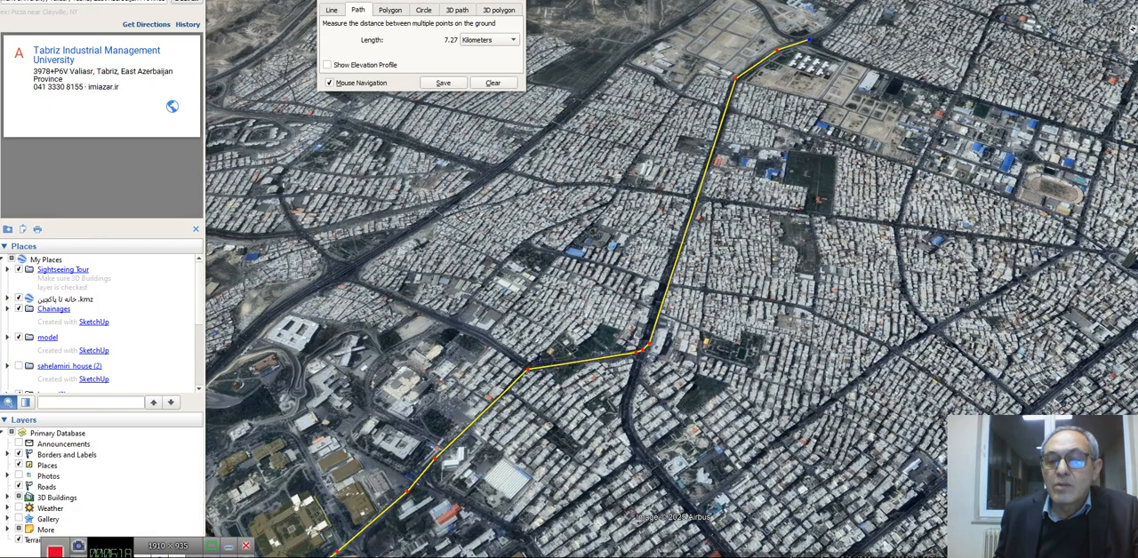
pyautogui.scroll(-3, 808, 40)
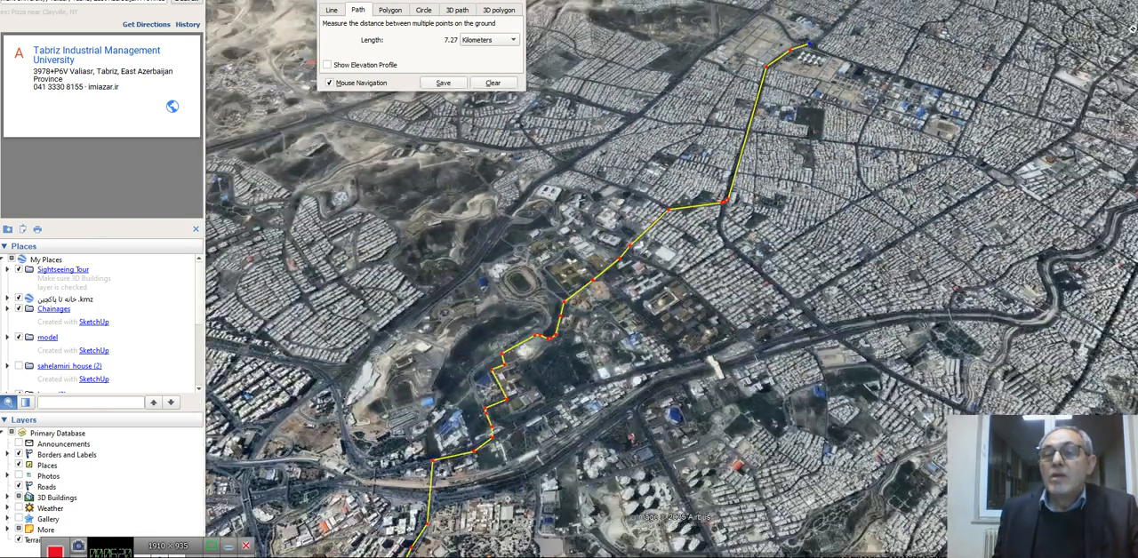
pyautogui.moveTo(962, 17); pyautogui.dragTo(870, 42, button='middle')
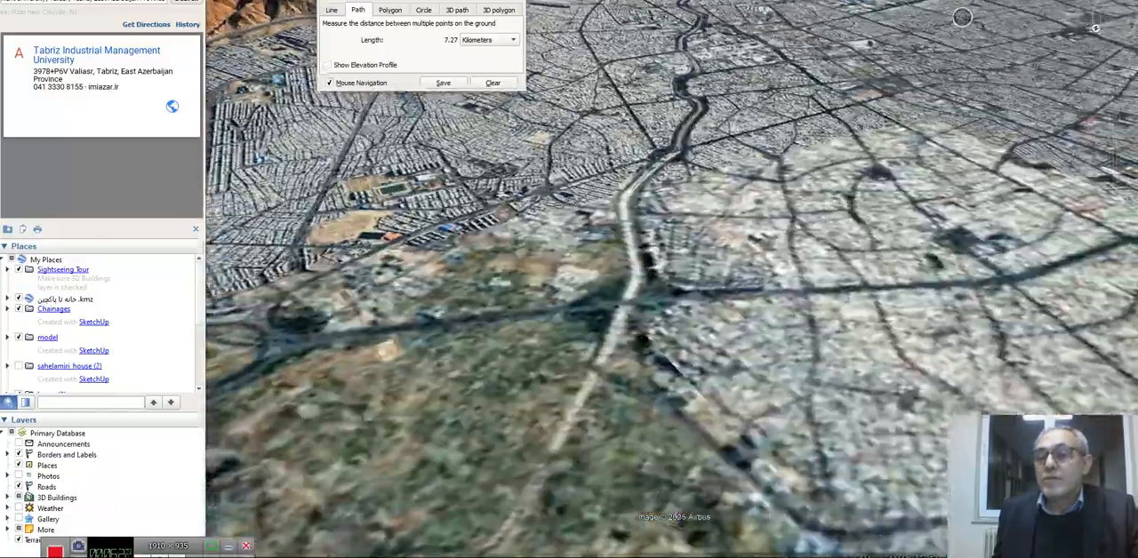
pyautogui.scroll(-3, 962, 16)
pyautogui.moveTo(962, 17); pyautogui.dragTo(921, 21, button='middle')
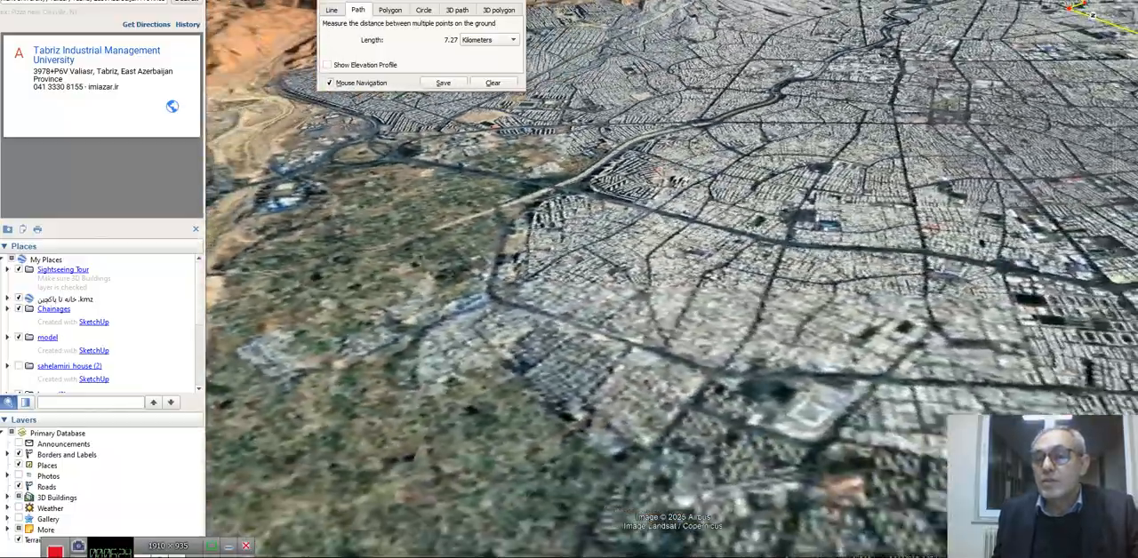
pyautogui.scroll(-5, 839, 184)
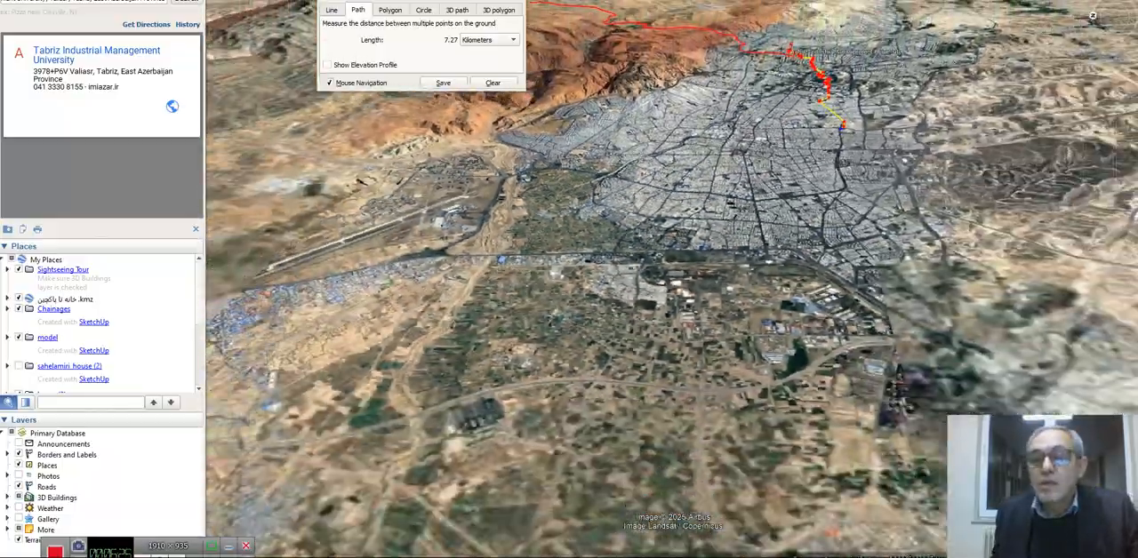
pyautogui.moveTo(839, 184); pyautogui.dragTo(851, 184, button='middle')
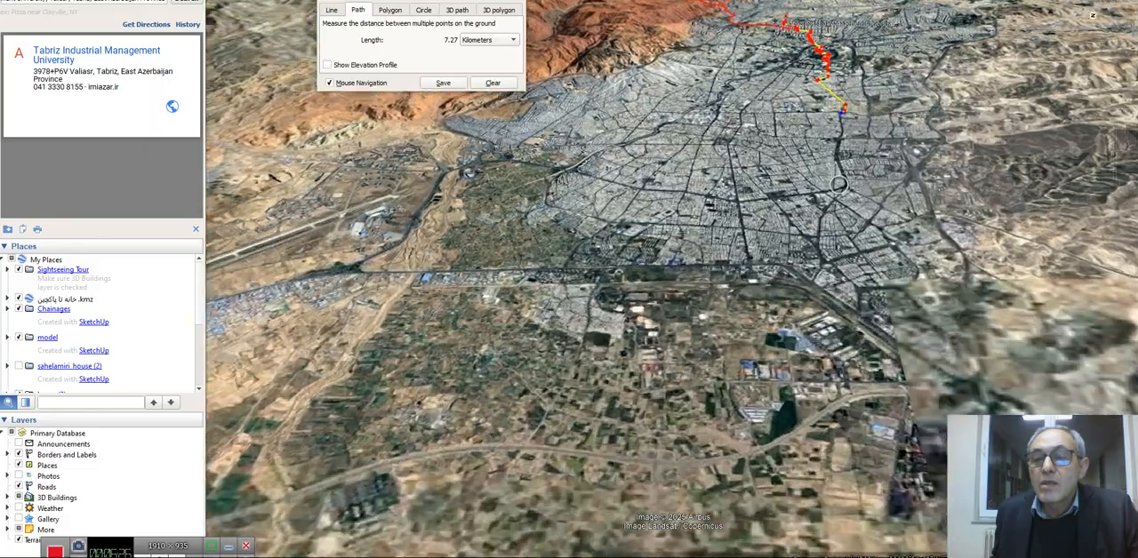
pyautogui.scroll(4, 838, 184)
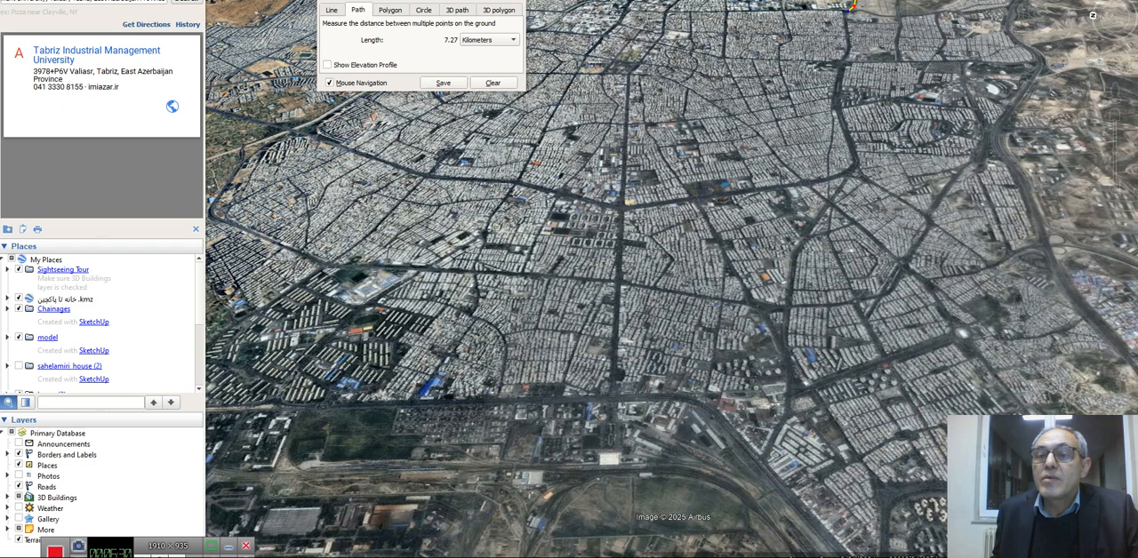
pyautogui.click(849, 38)
pyautogui.click(845, 62)
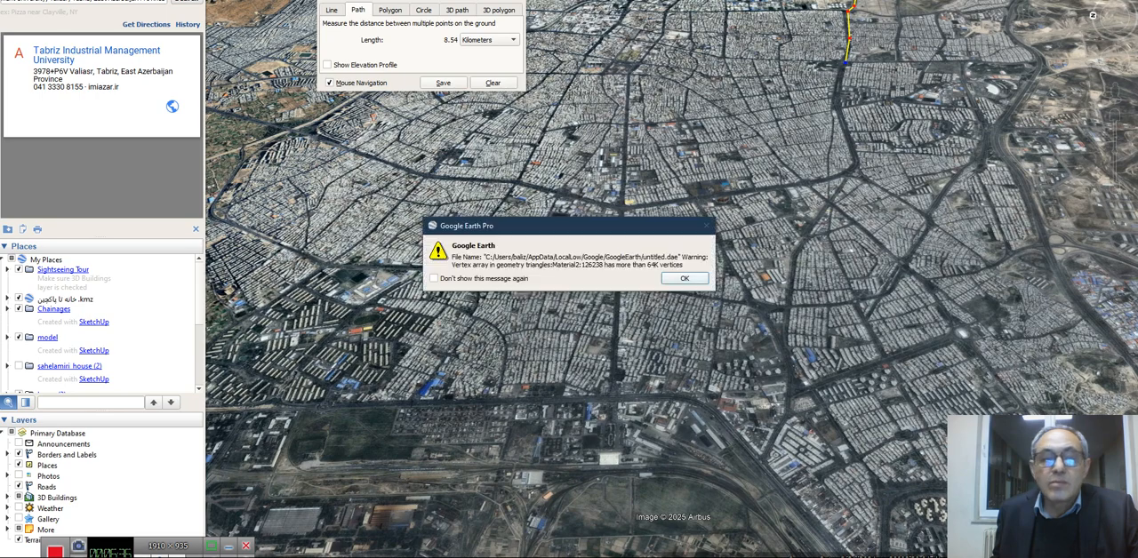
# Dismiss the model vertex warning and extend the path farther along the avenue past the roundabout to a total of about 9.05 km
pyautogui.click(685, 279)
pyautogui.moveTo(685, 280); pyautogui.dragTo(692, 458)
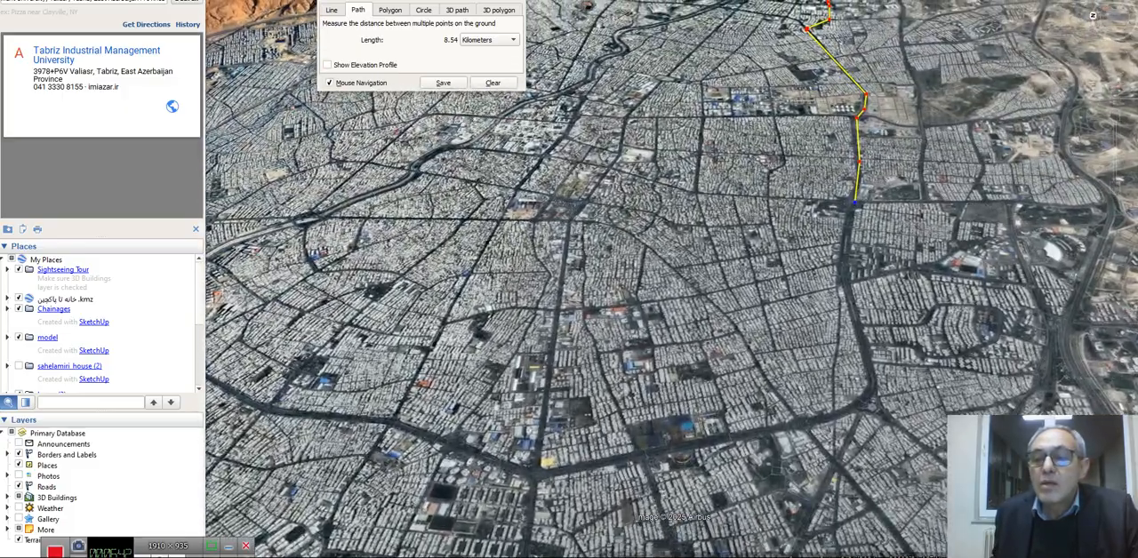
pyautogui.click(849, 243)
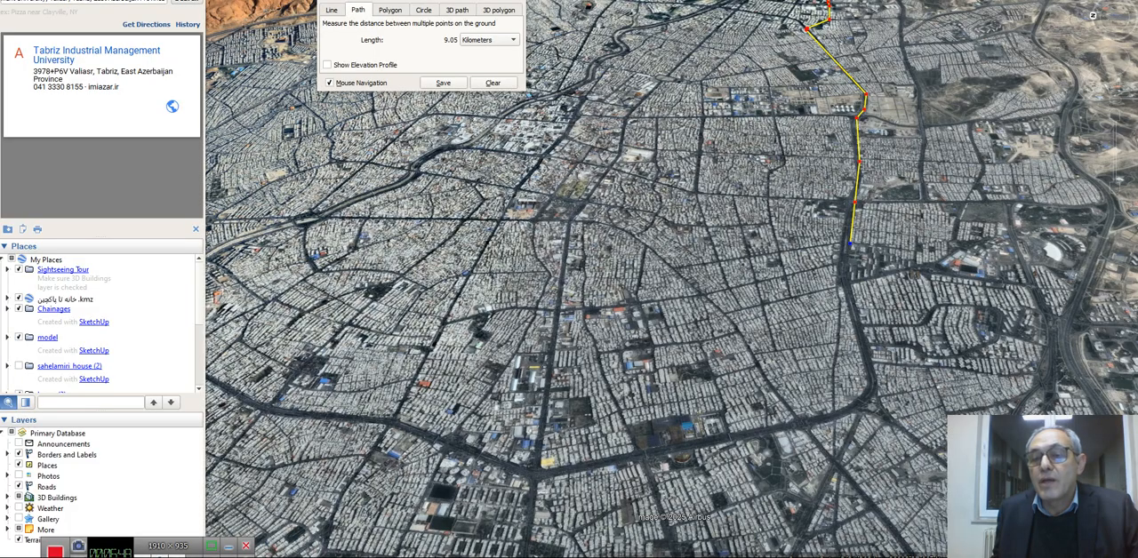
# Remove the last two path points so the path ends on the avenue before the roundabout, at a total of about 7.97 km
pyautogui.scroll(4, 850, 242)
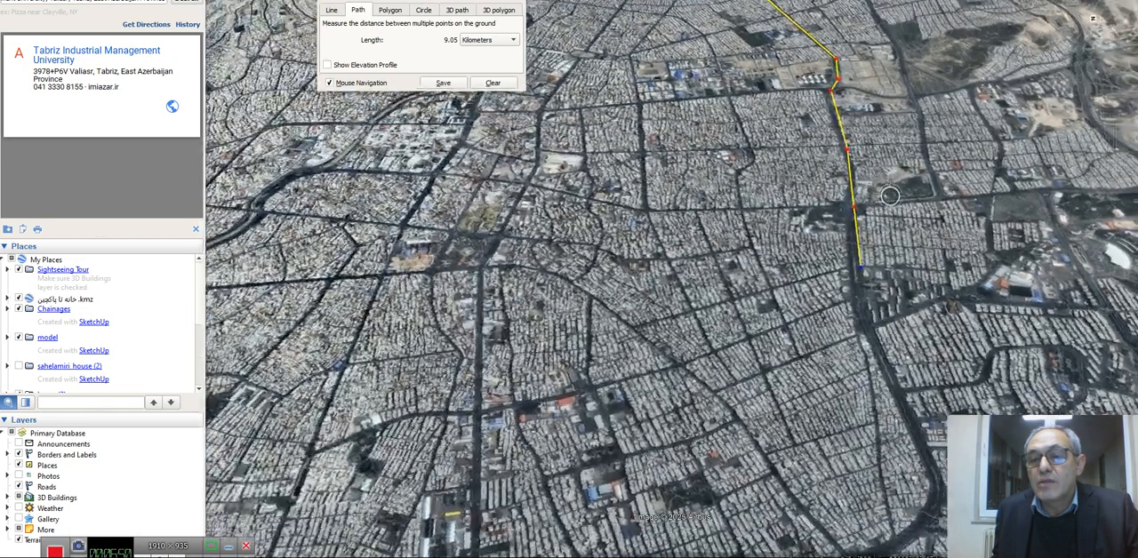
pyautogui.moveTo(889, 195); pyautogui.dragTo(978, 200, button='middle')
pyautogui.scroll(4, 870, 211)
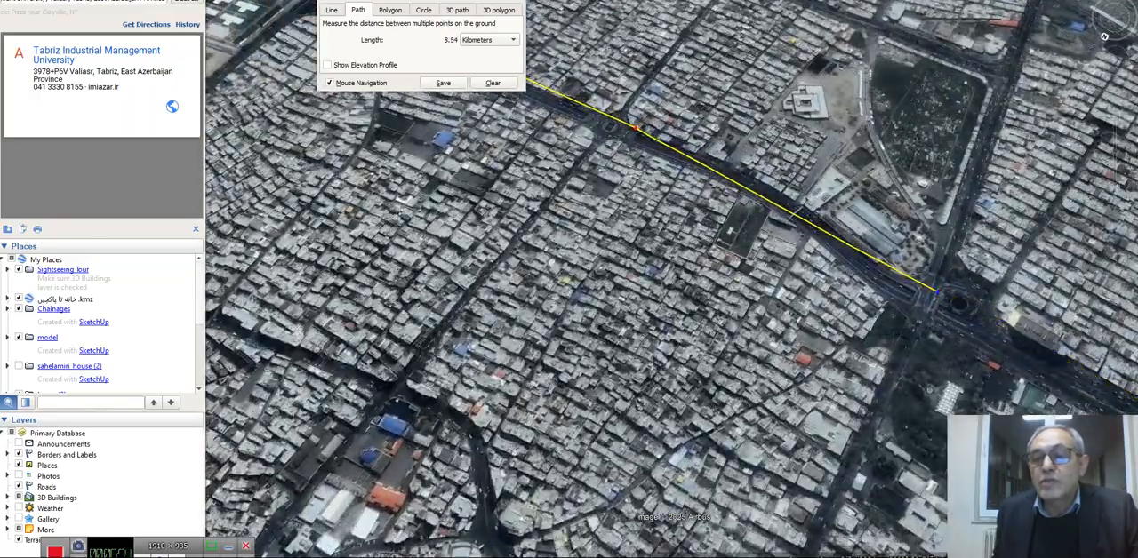
pyautogui.press('Delete')
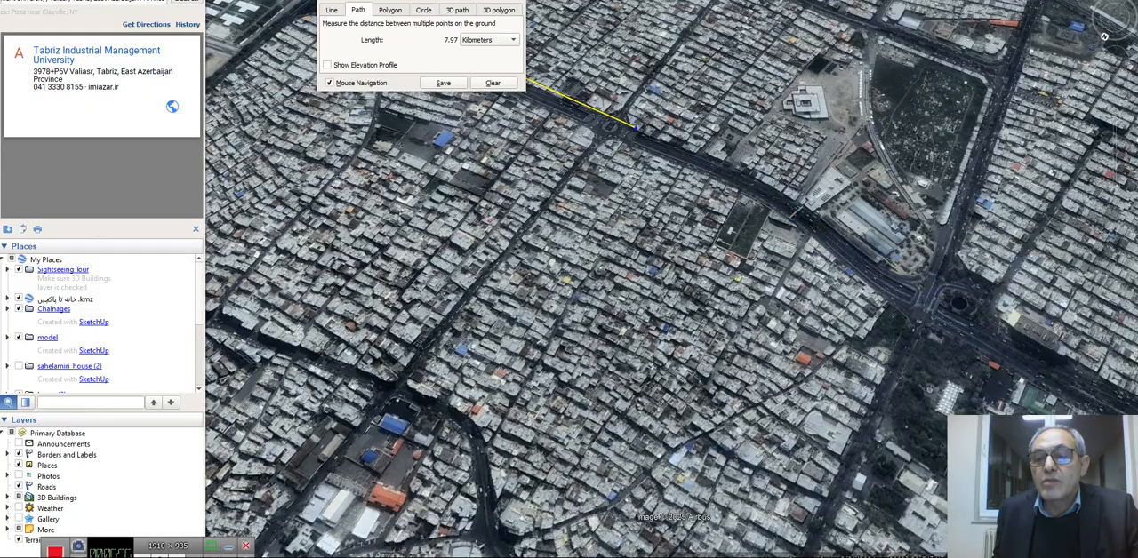
# Extend the path along the avenue to the footbridge and turn it along the side of the large flat-roofed building, totalling about 8.36 km
pyautogui.scroll(3, 783, 187)
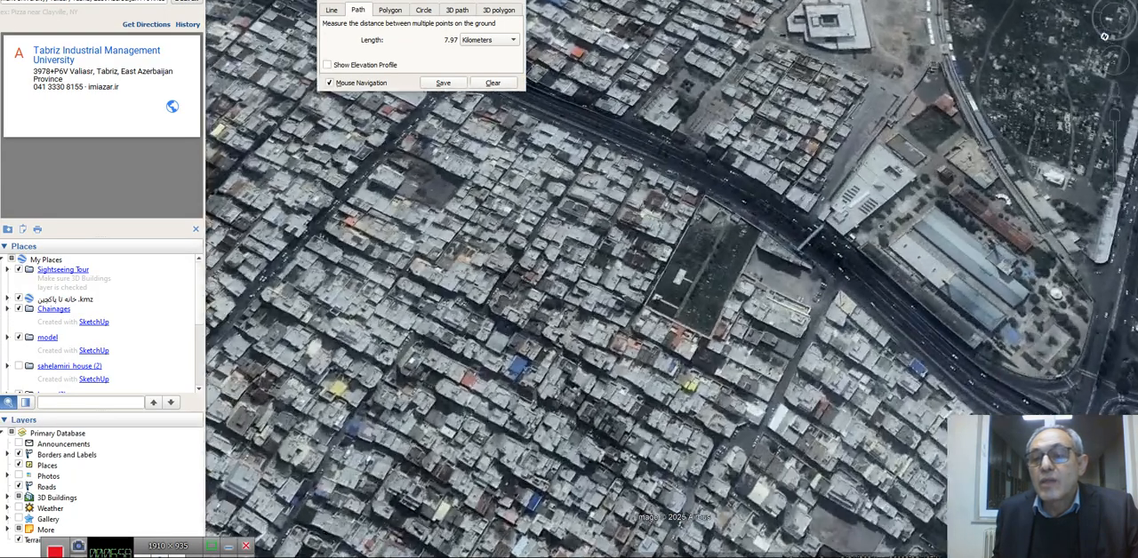
pyautogui.scroll(2, 725, 182)
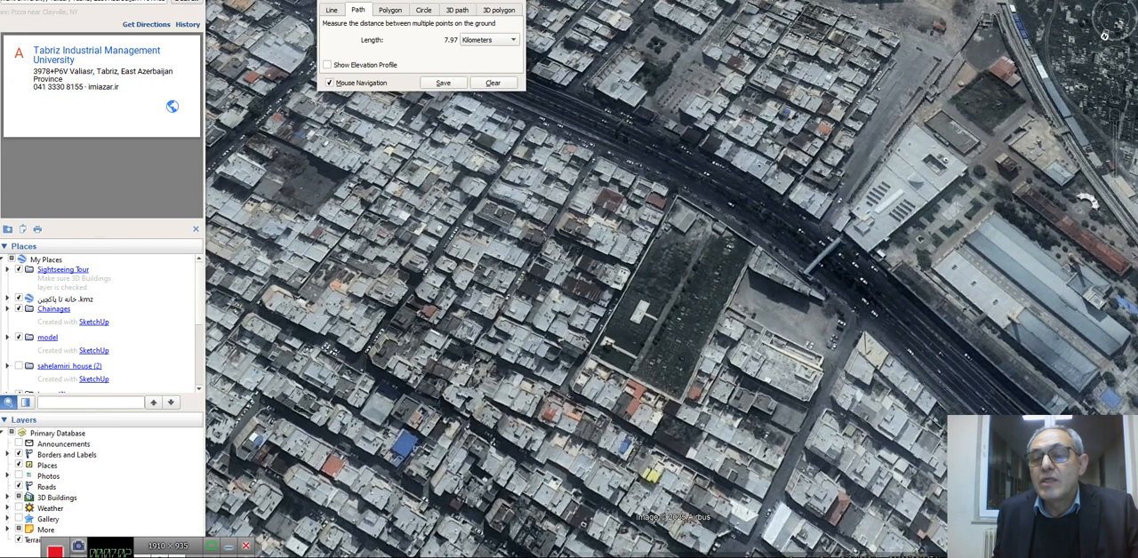
pyautogui.click(825, 231)
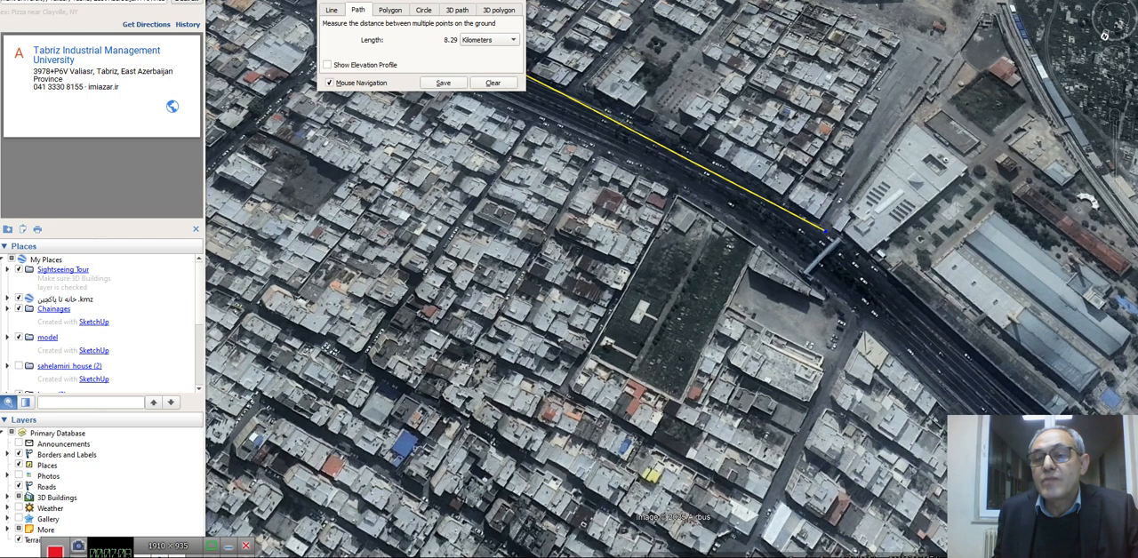
pyautogui.click(880, 161)
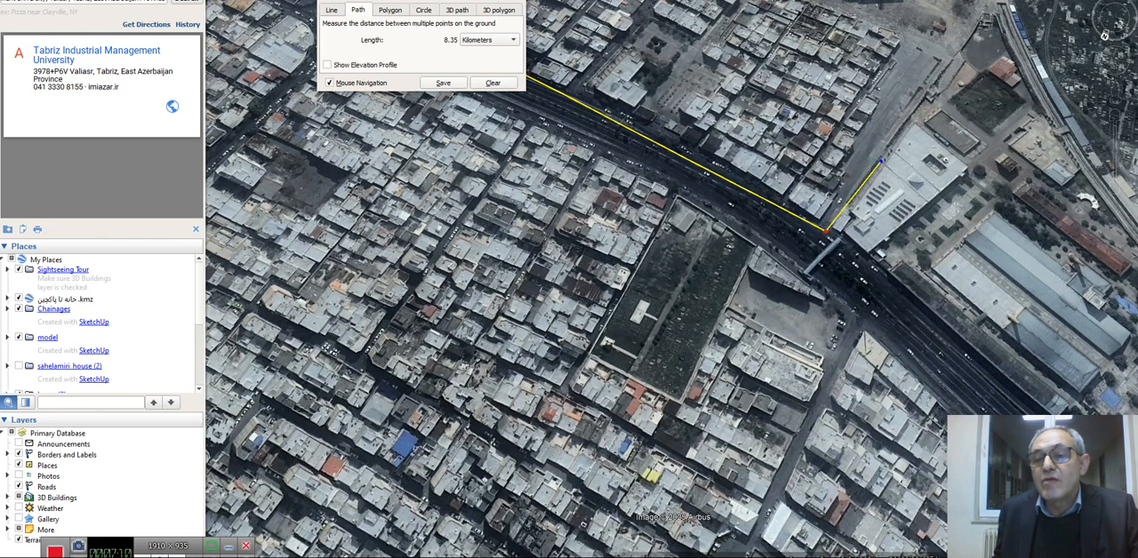
pyautogui.click(883, 155)
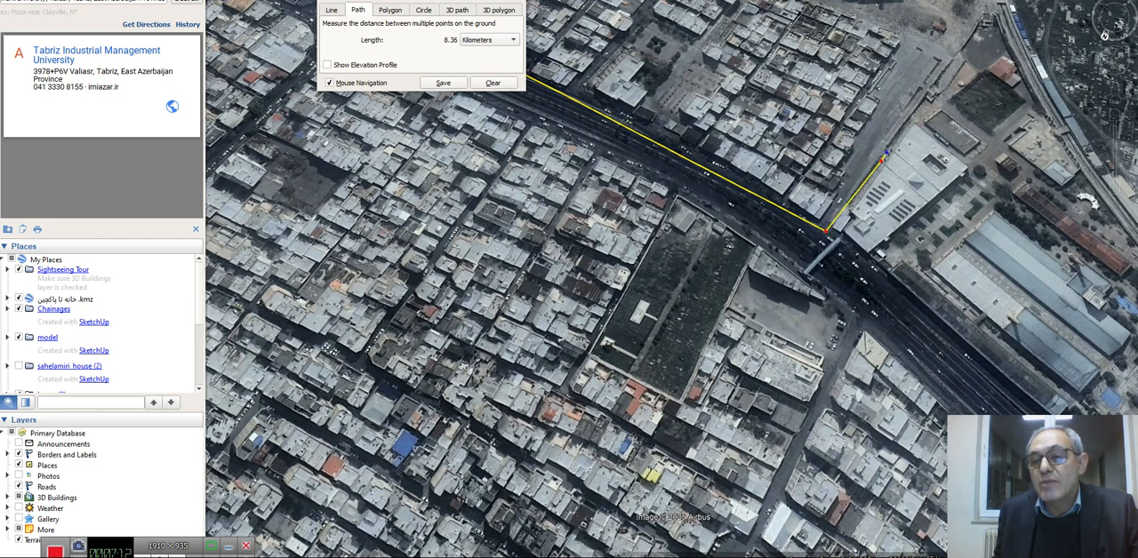
# Continue the path across the flat-roofed building and through the grounds behind it, totalling about 8.49 km
pyautogui.click(937, 203)
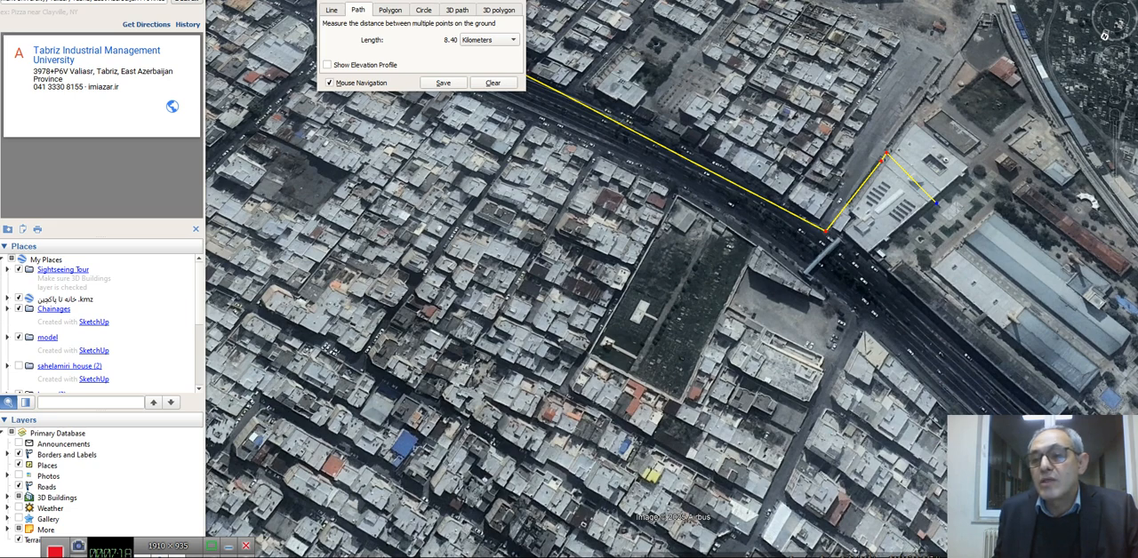
pyautogui.click(970, 183)
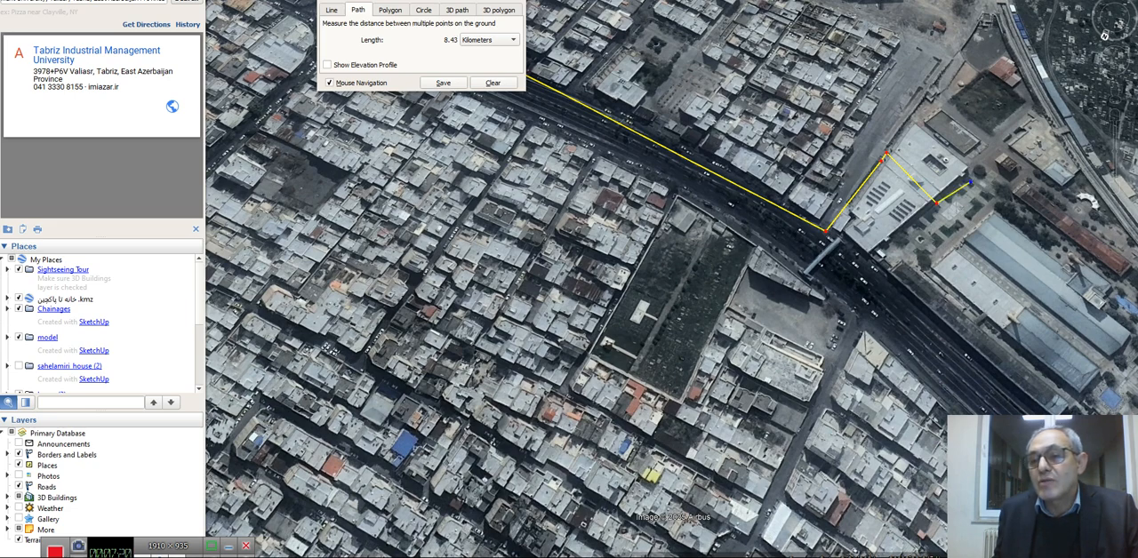
pyautogui.click(1000, 145)
pyautogui.click(1027, 166)
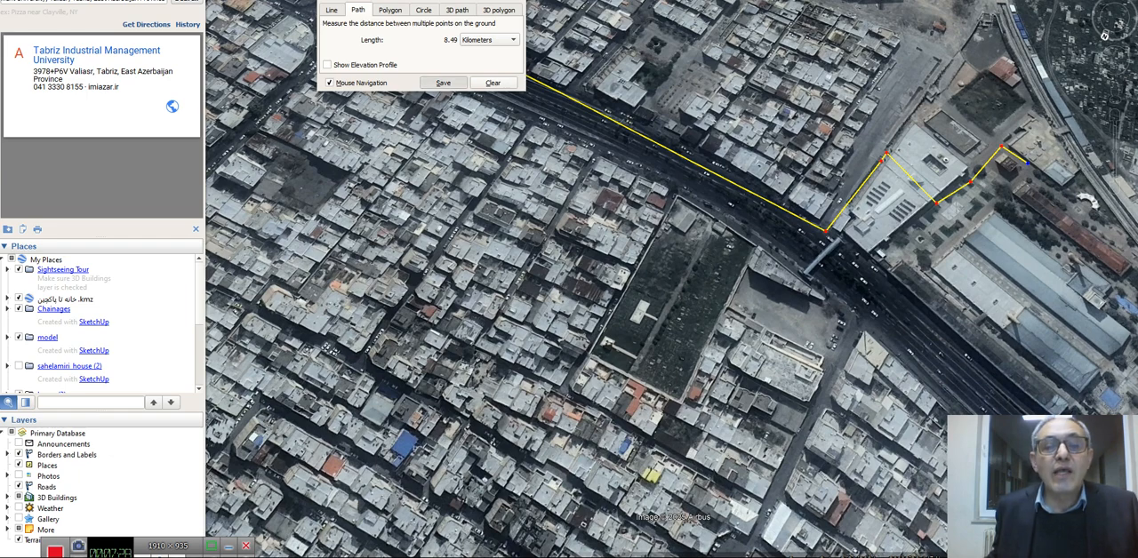
# Save the measured path under the name "imiazar to tabriziau.ac.ir through tabriz university"
pyautogui.click(443, 82)
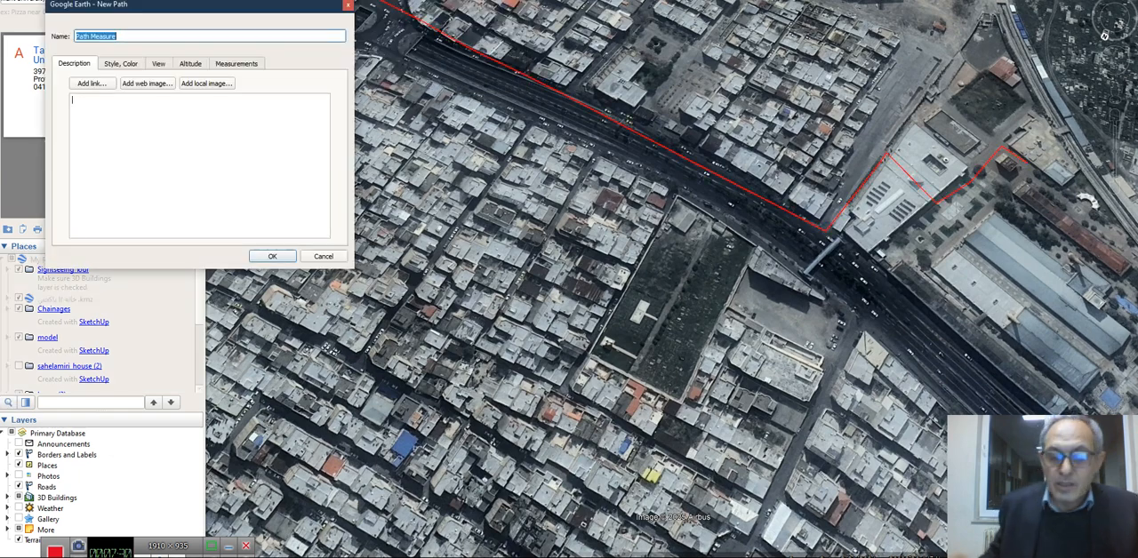
pyautogui.write('m')
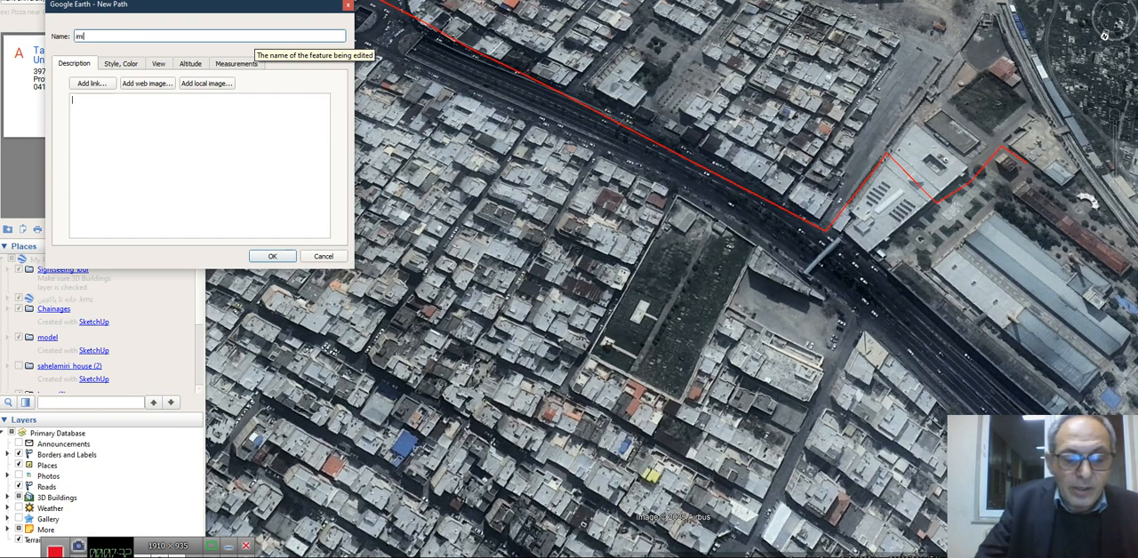
pyautogui.write('iazar')
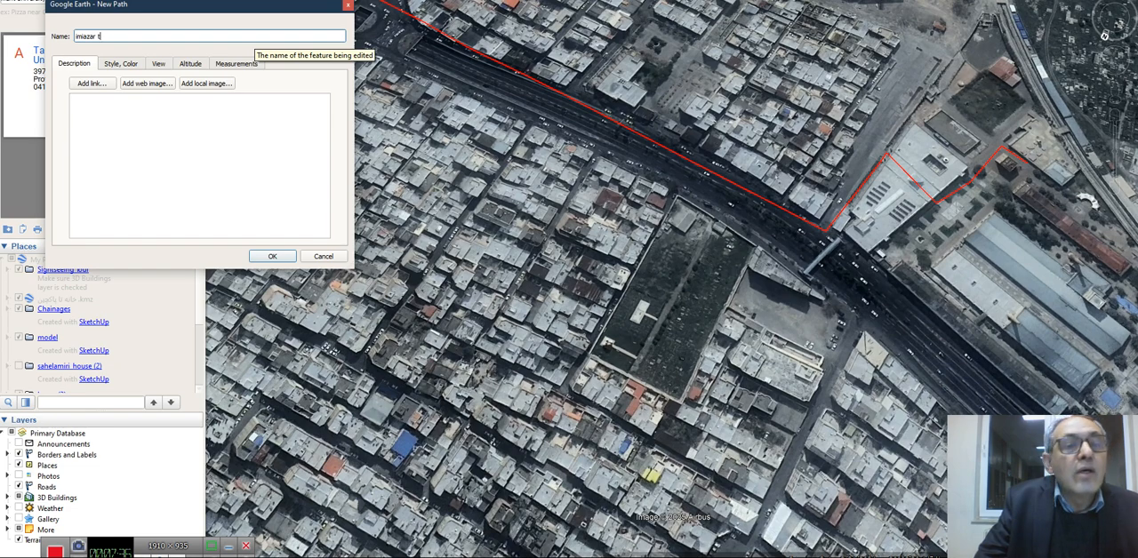
pyautogui.write(' to')
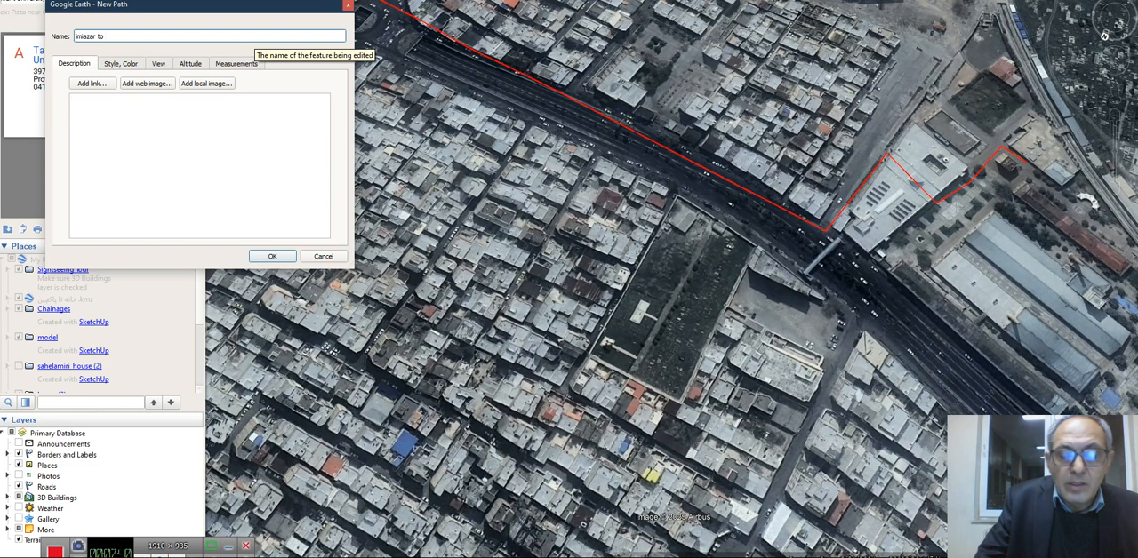
pyautogui.write(' tabriz')
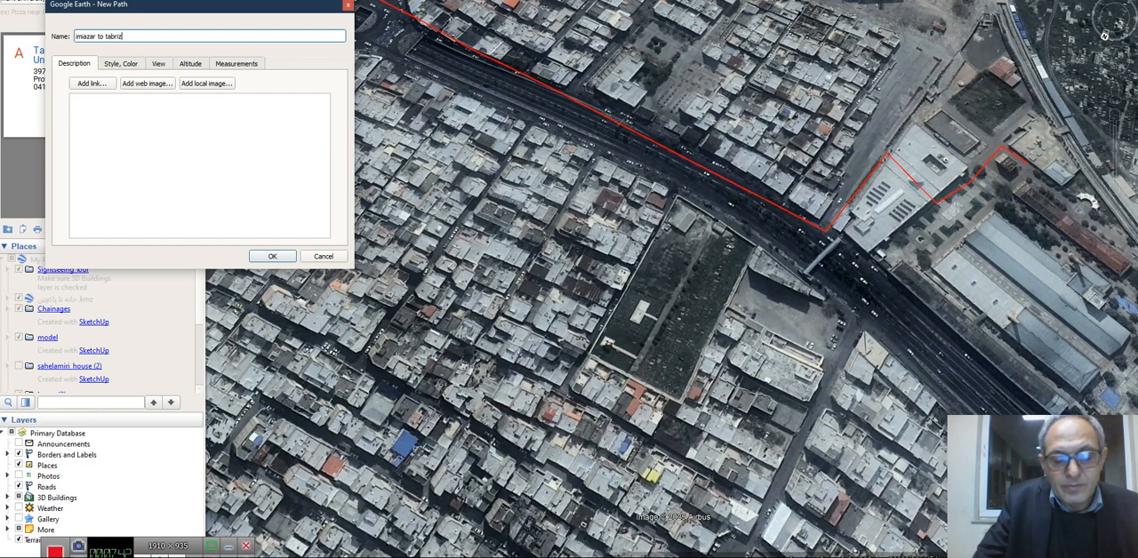
pyautogui.write('iau.ac')
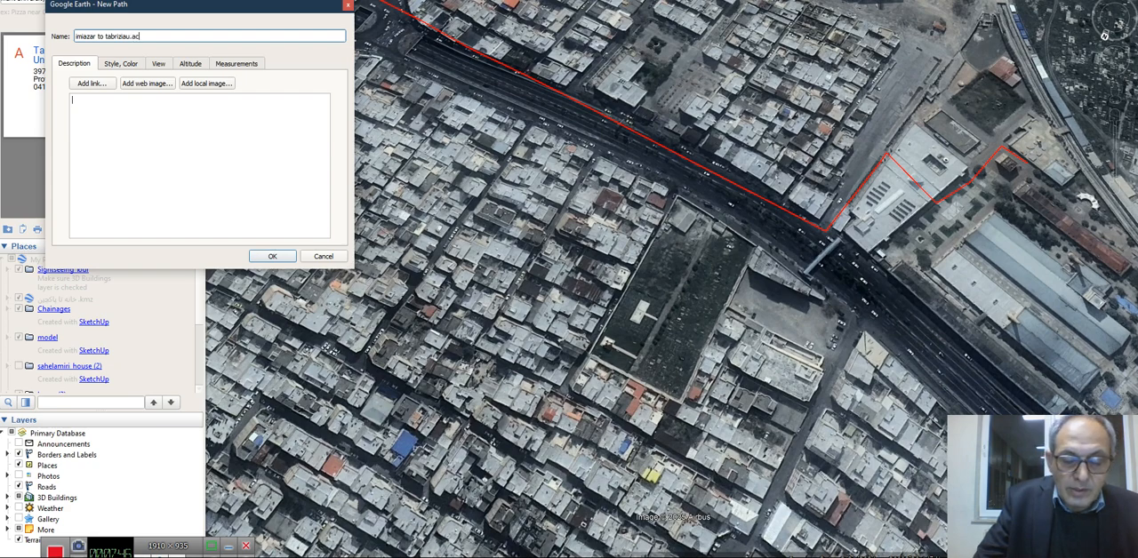
pyautogui.write('.ir')
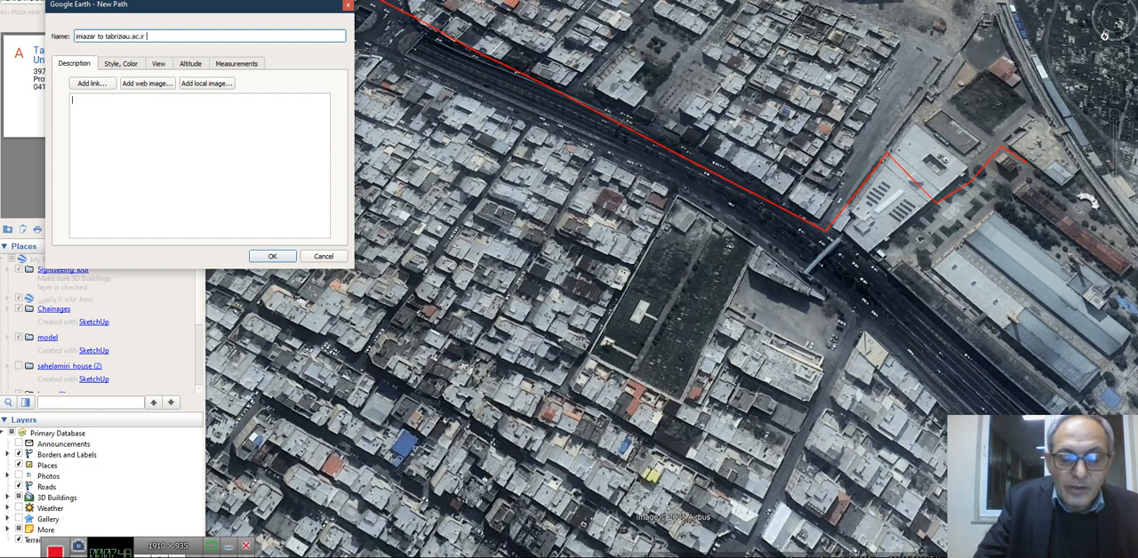
pyautogui.write(' thr')
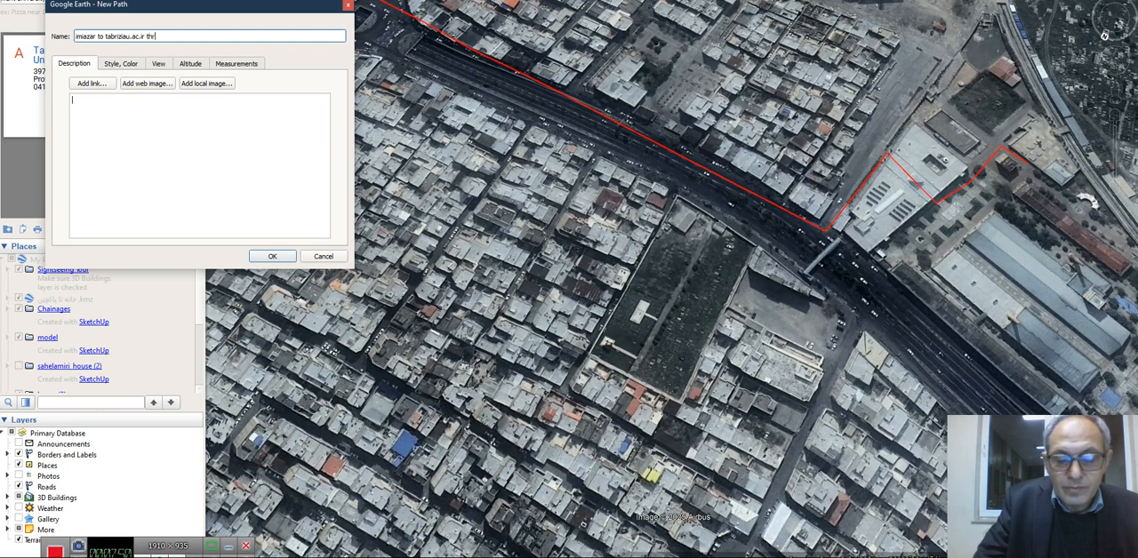
pyautogui.write('ough ')
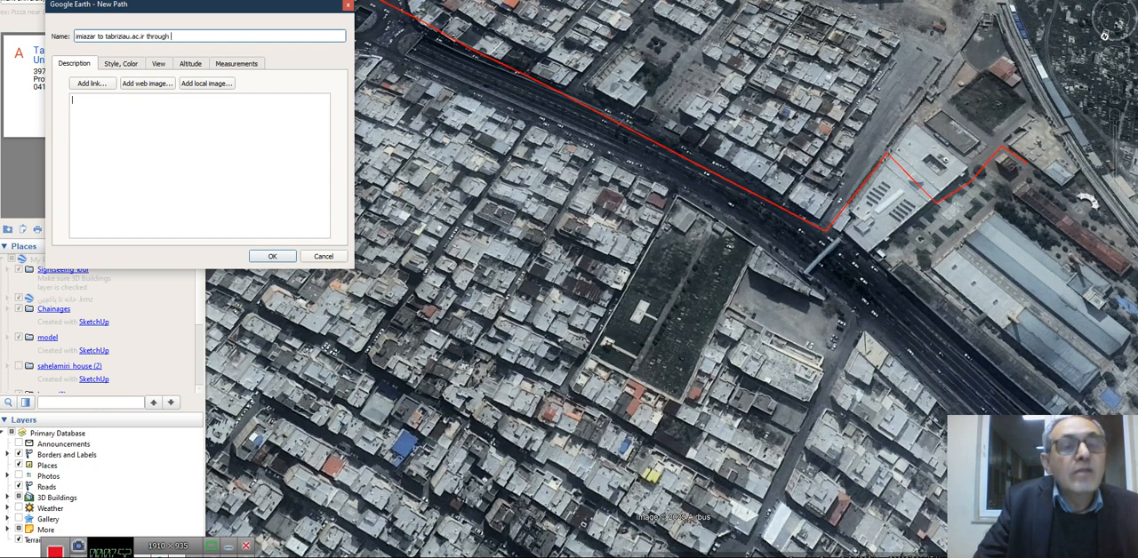
pyautogui.write('tabriz')
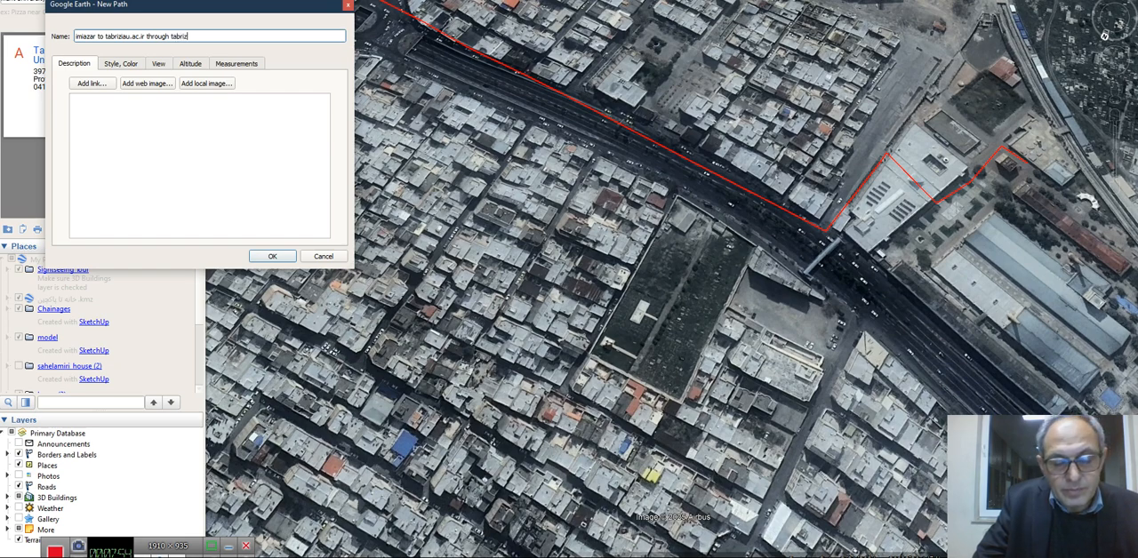
pyautogui.write(' univ')
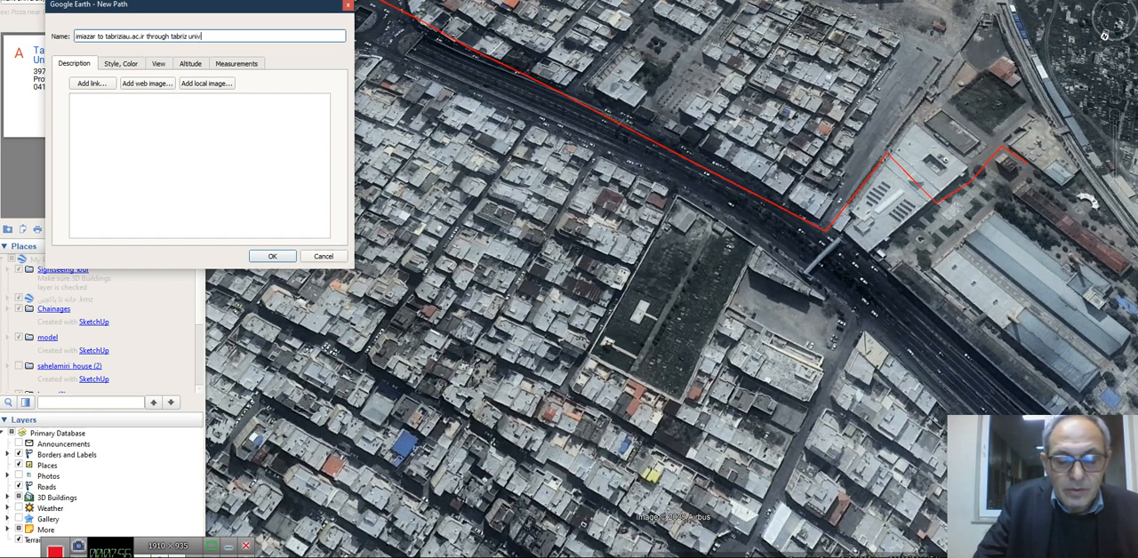
pyautogui.write('ersity')
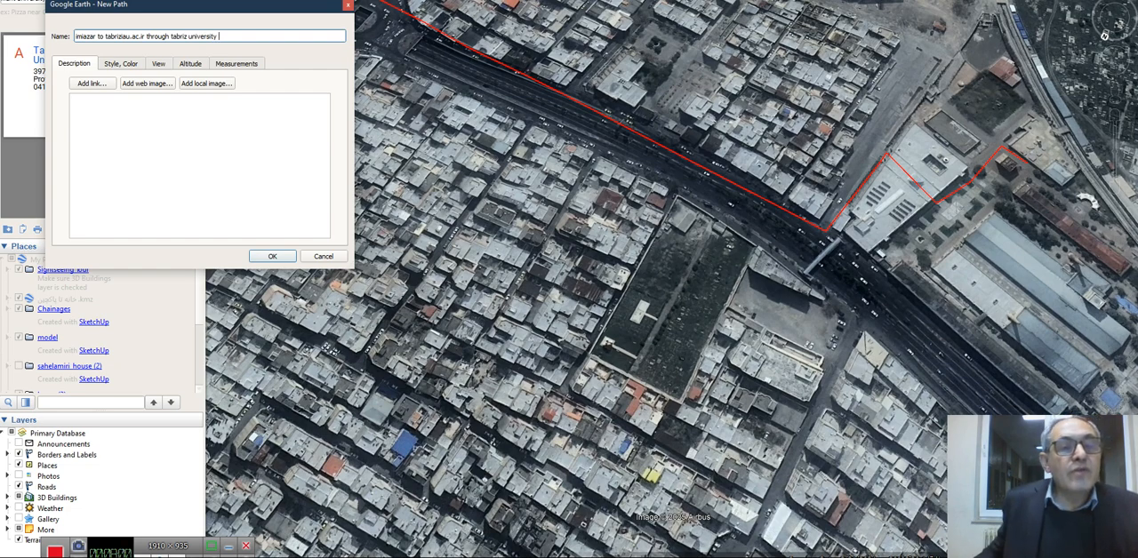
pyautogui.press('Return')
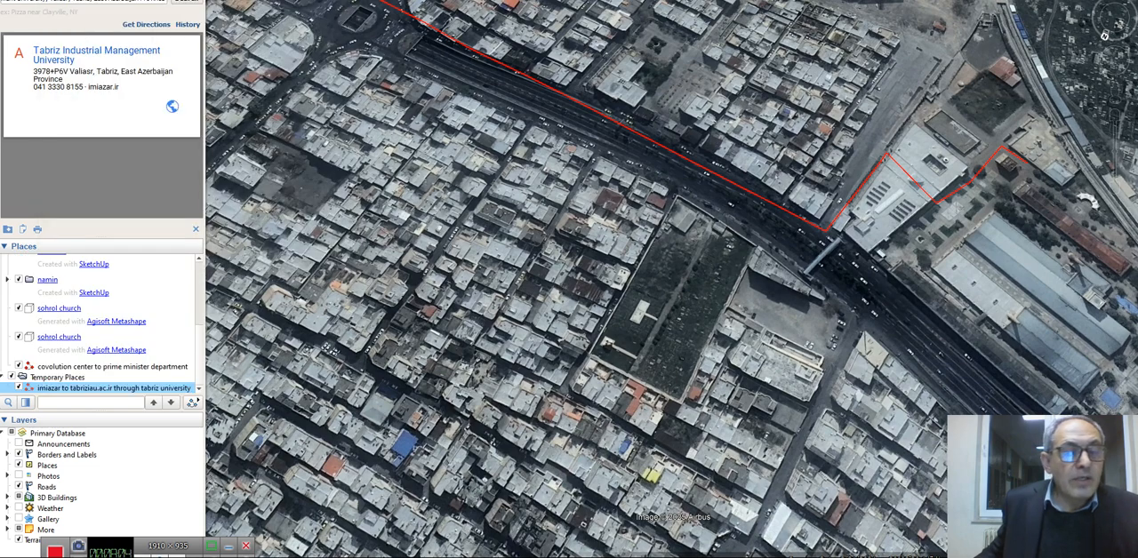
# Move the new path from Temporary Places into My Places so it is stored permanently
pyautogui.rightClick(109, 388)
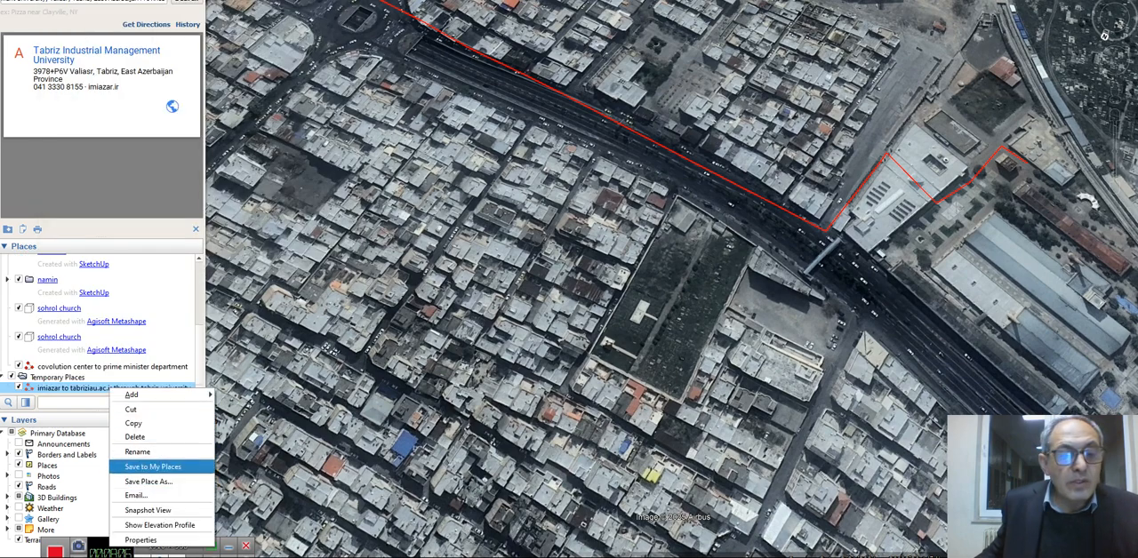
pyautogui.click(153, 467)
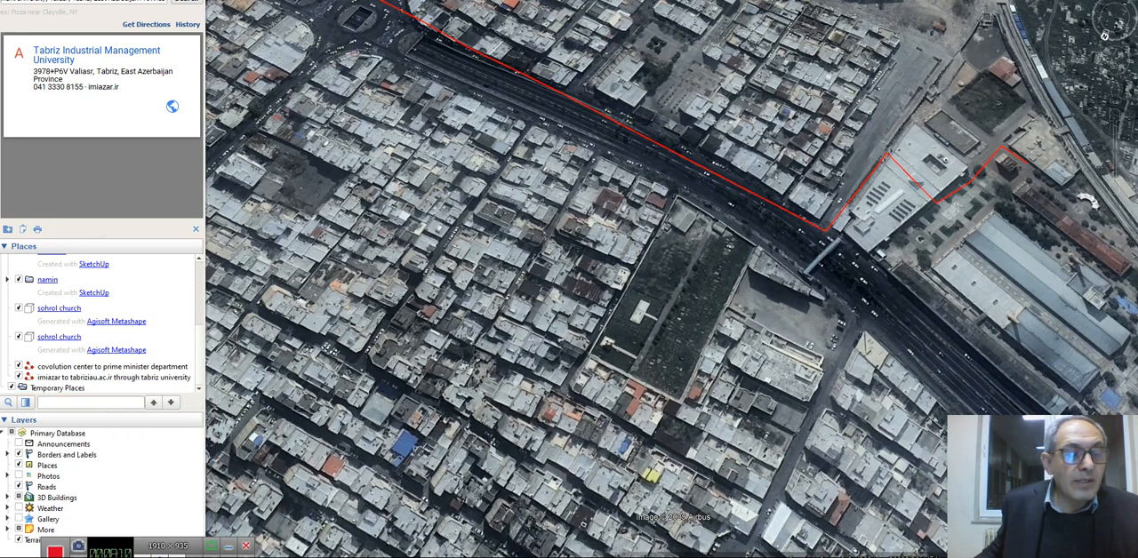
# Change the line colour of the path "imiazar to tabriziau.ac.ir through tabriz university" to yellow (#ffff00) and display its elevation profile
pyautogui.rightClick(41, 378)
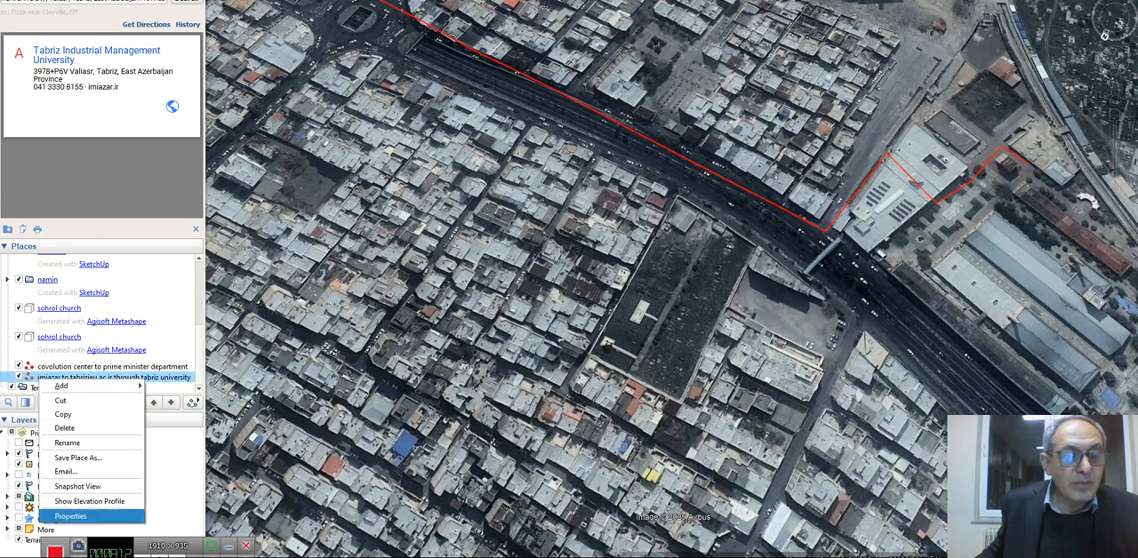
pyautogui.click(70, 516)
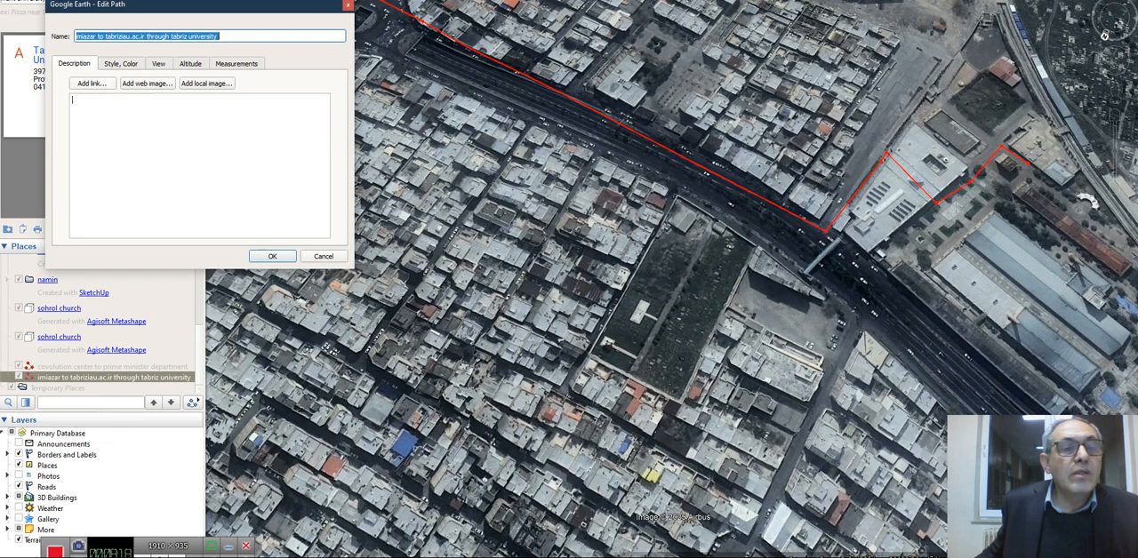
pyautogui.click(121, 64)
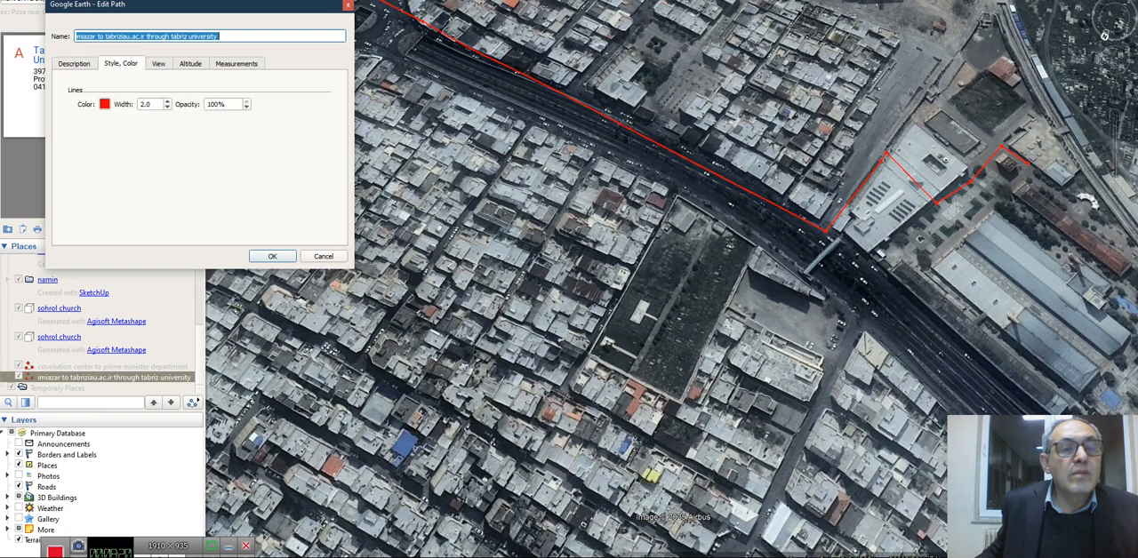
pyautogui.click(104, 104)
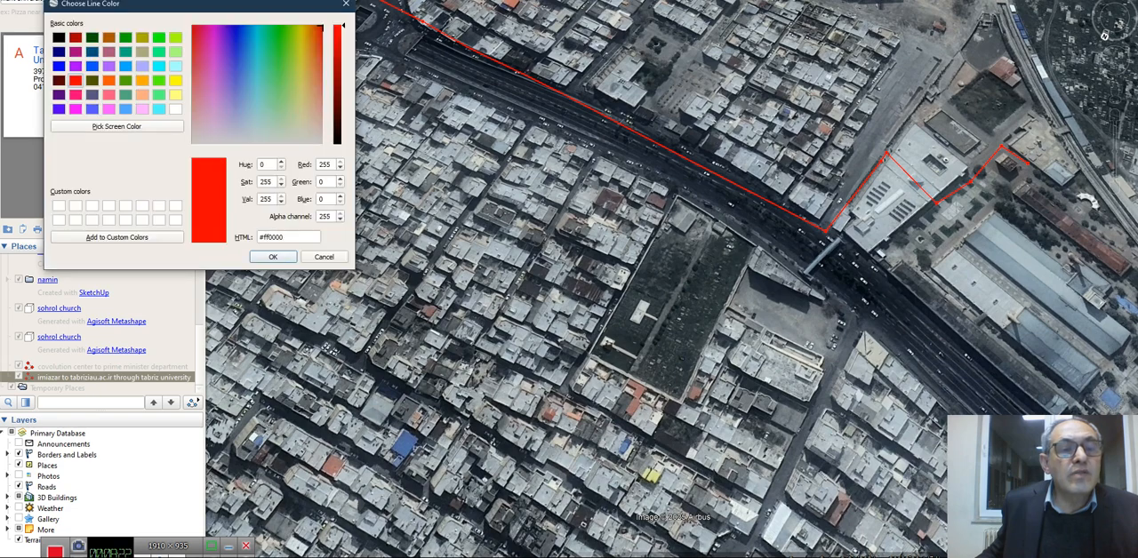
pyautogui.click(175, 80)
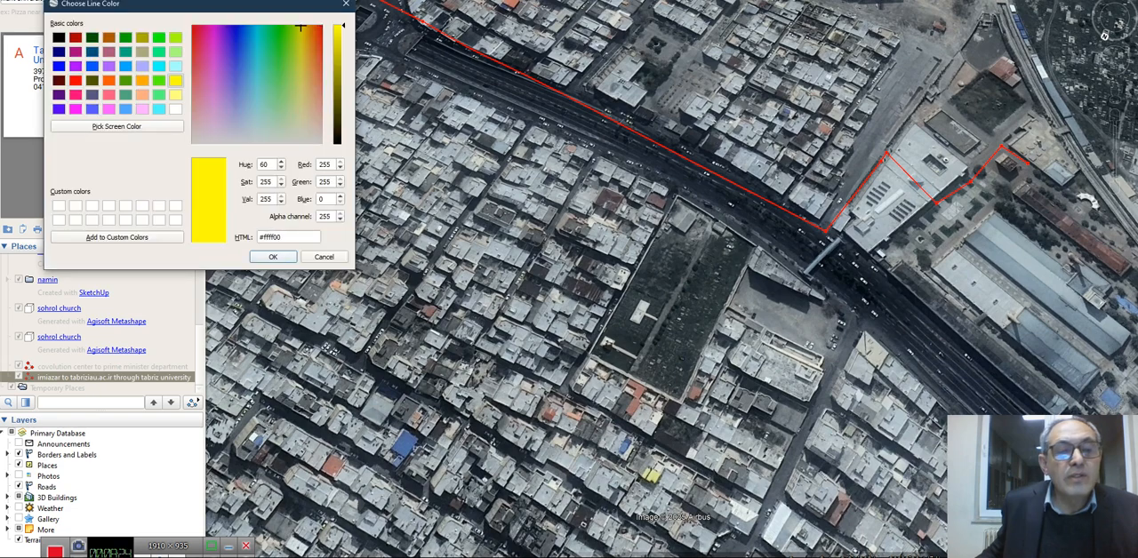
pyautogui.click(273, 257)
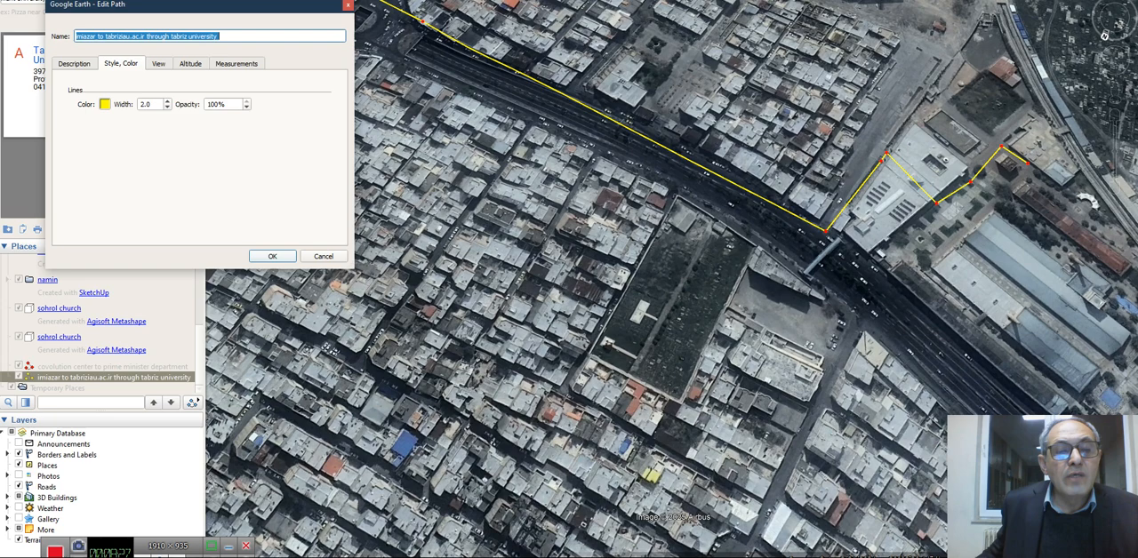
pyautogui.press('Return')
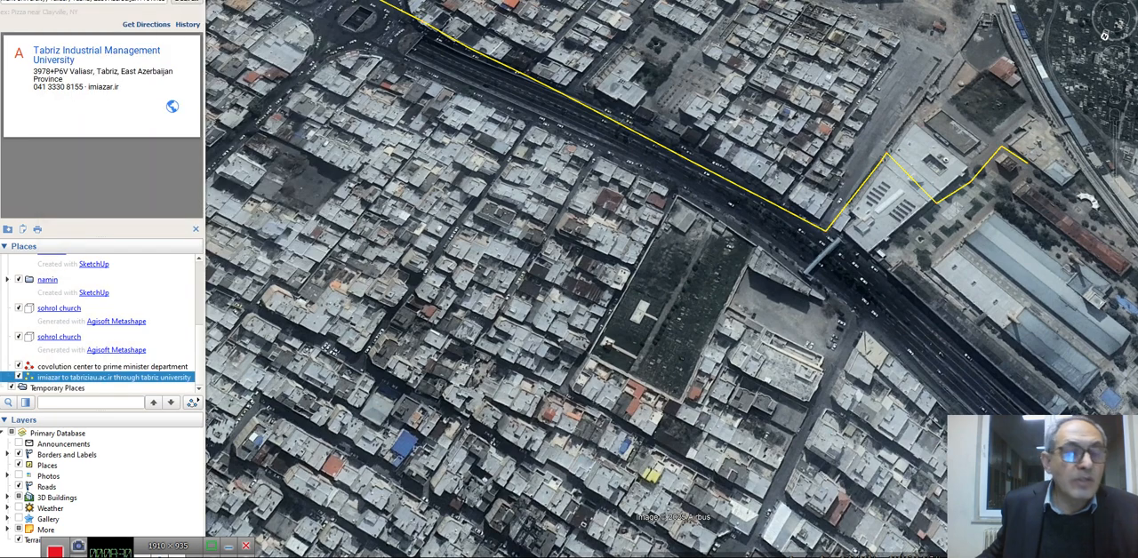
pyautogui.rightClick(111, 377)
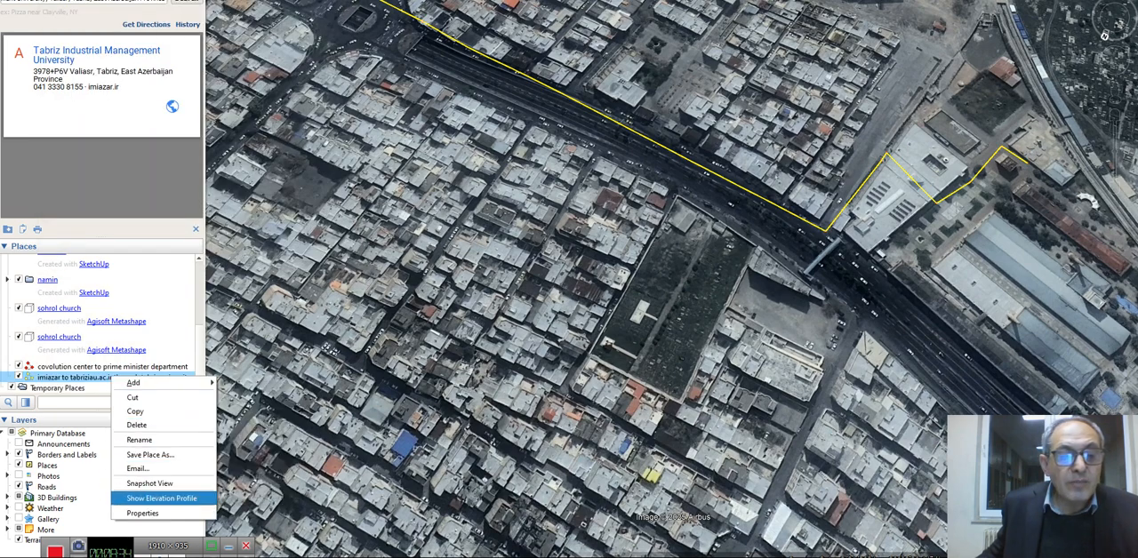
pyautogui.click(161, 498)
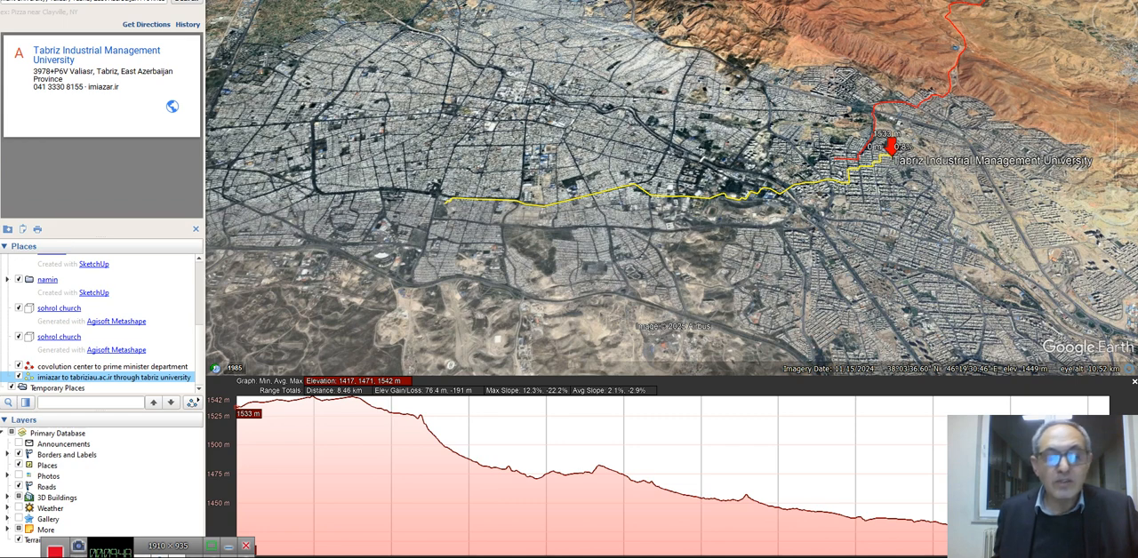
# Switch to Telegram, find and open the Saved Messages chat, and reduce the window so that Google Earth stays accessible beside it
pyautogui.moveTo(546, 557)
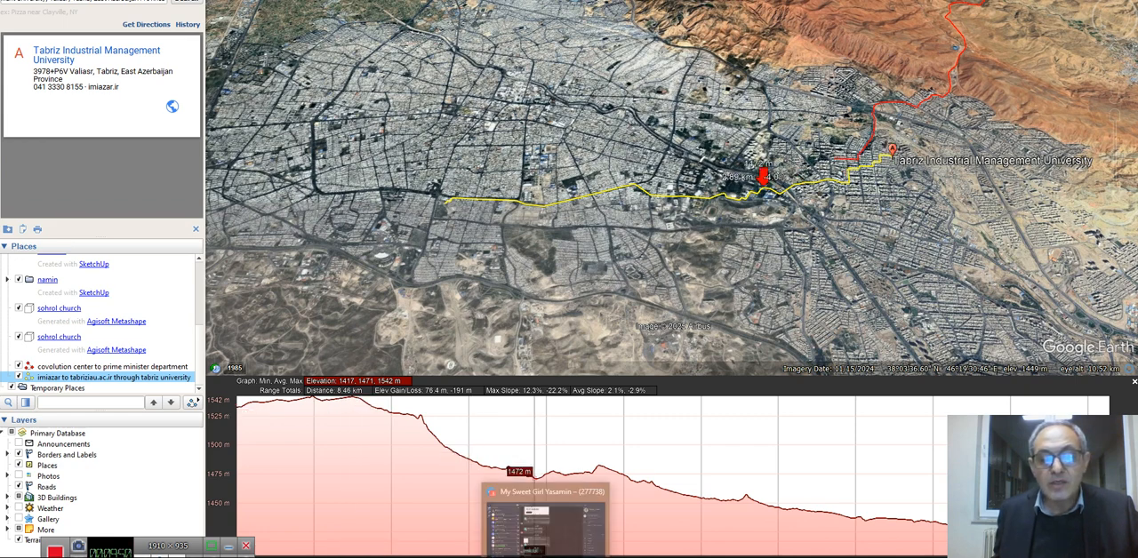
pyautogui.click(545, 522)
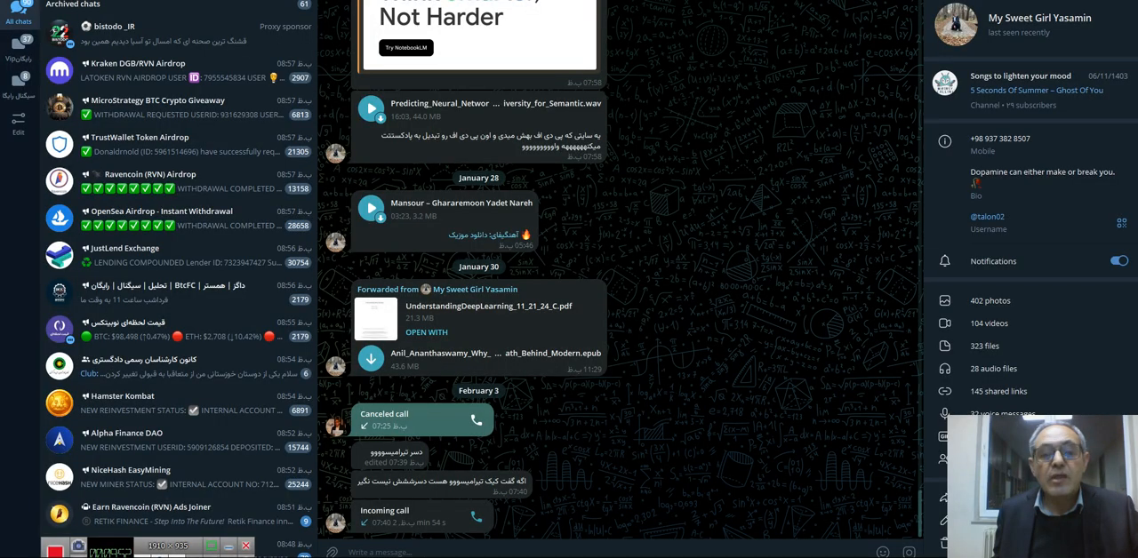
pyautogui.click(178, 0)
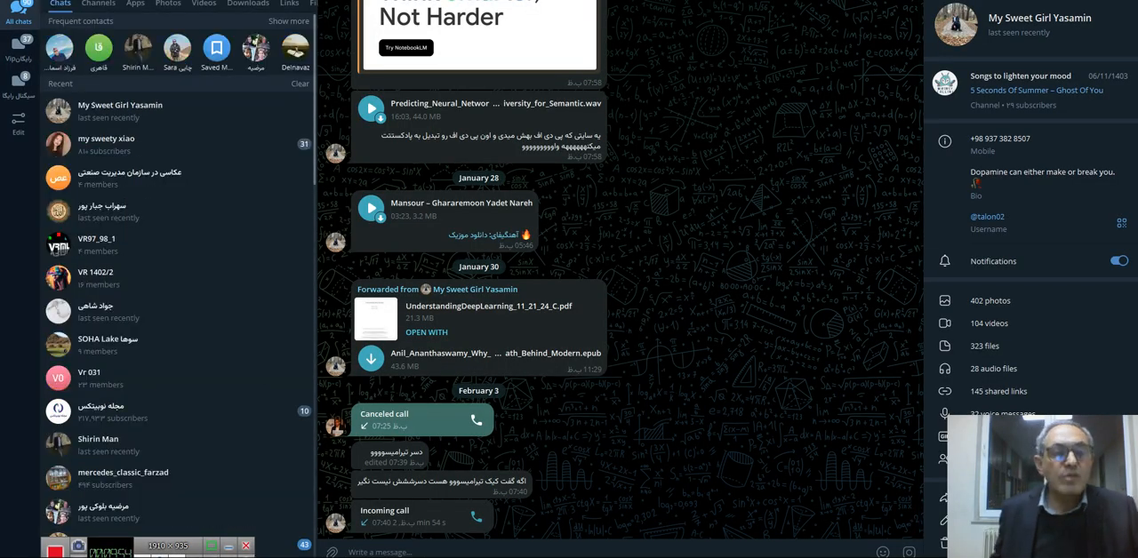
pyautogui.write('save')
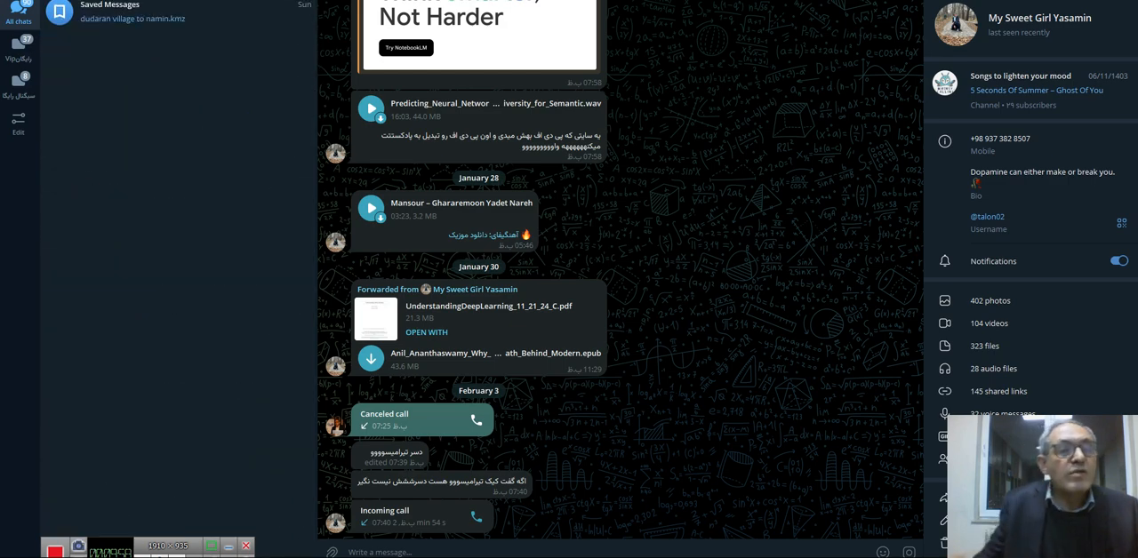
pyautogui.press('Return')
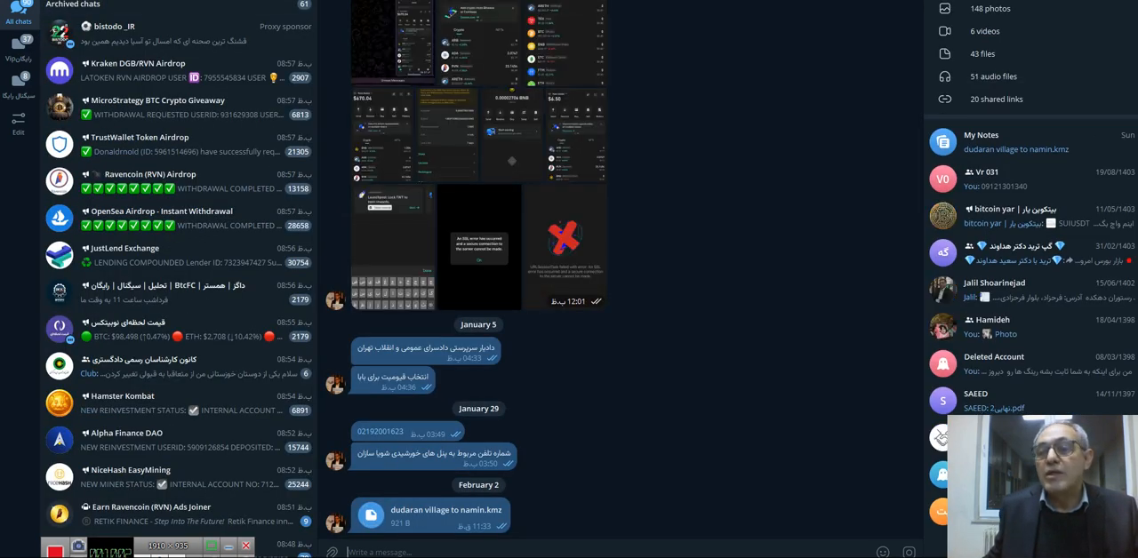
pyautogui.moveTo(1053, 0); pyautogui.dragTo(1057, 0)
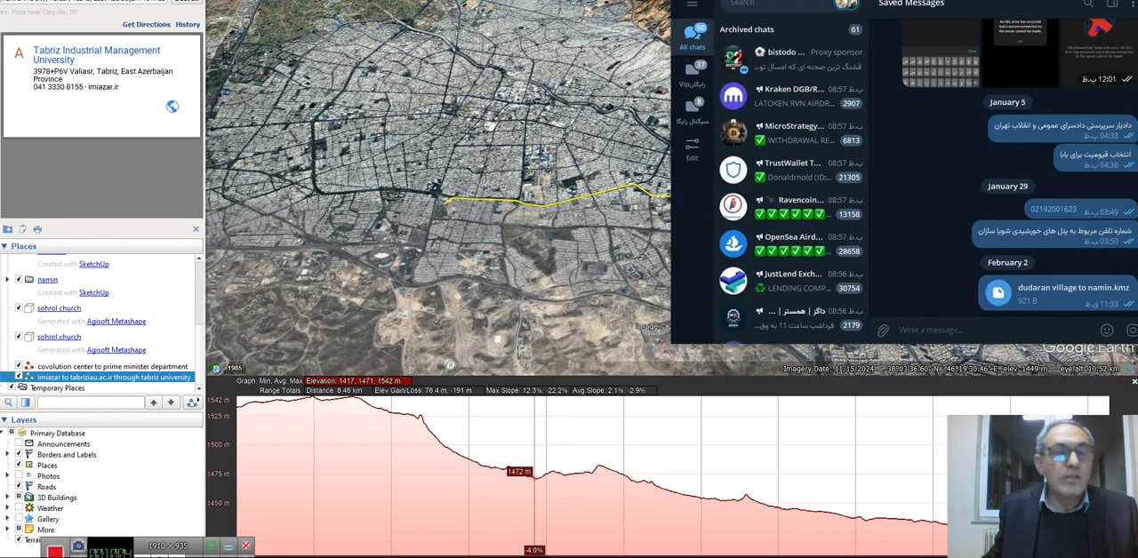
# Save the path to the Documents folder as the Kmz file "imiazar to tabriziau.ac.ir through tabriz university .kmz"
pyautogui.rightClick(59, 378)
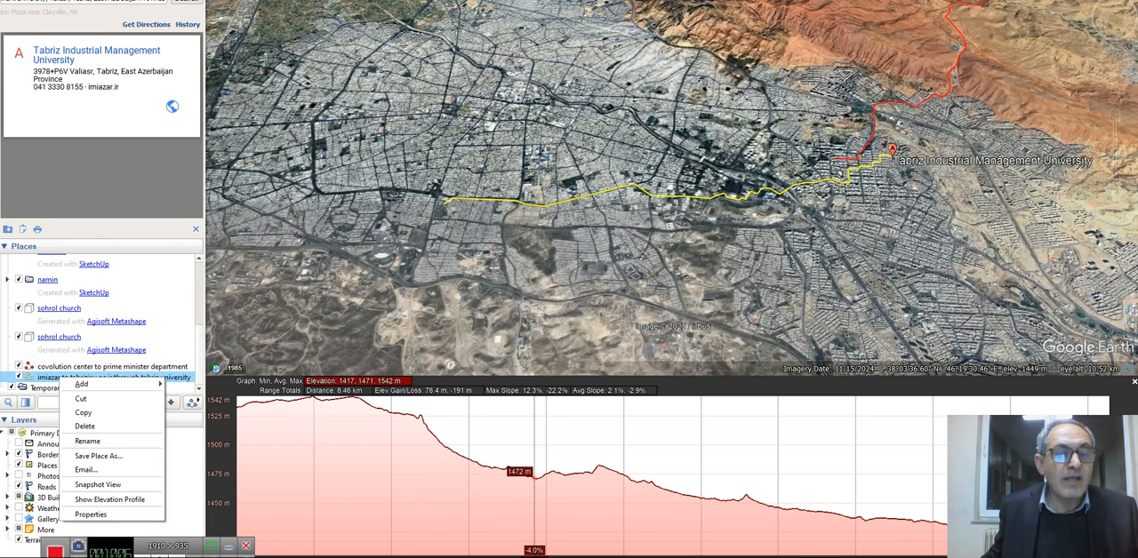
pyautogui.click(100, 456)
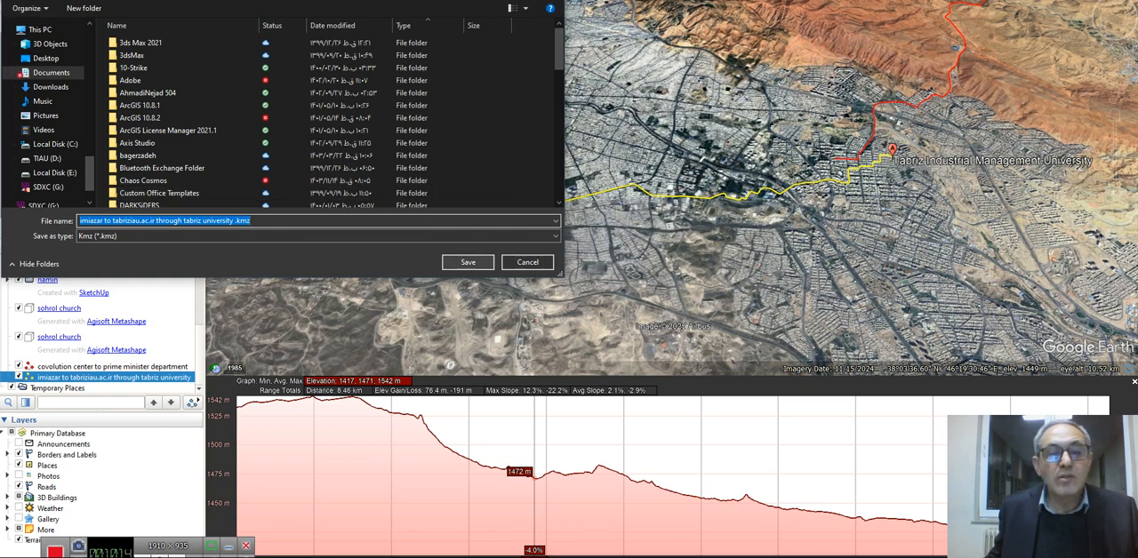
pyautogui.press('Return')
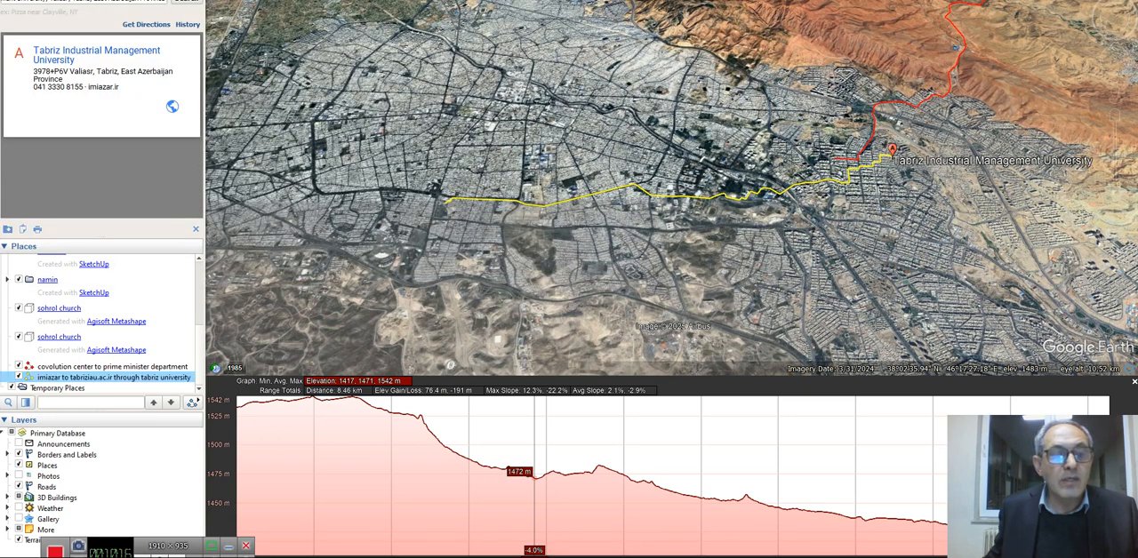
# Locate the saved path KMZ through the save dialog's Documents listing, send it to Telegram's Saved Messages, and return to Google Earth without saving again
pyautogui.rightClick(125, 377)
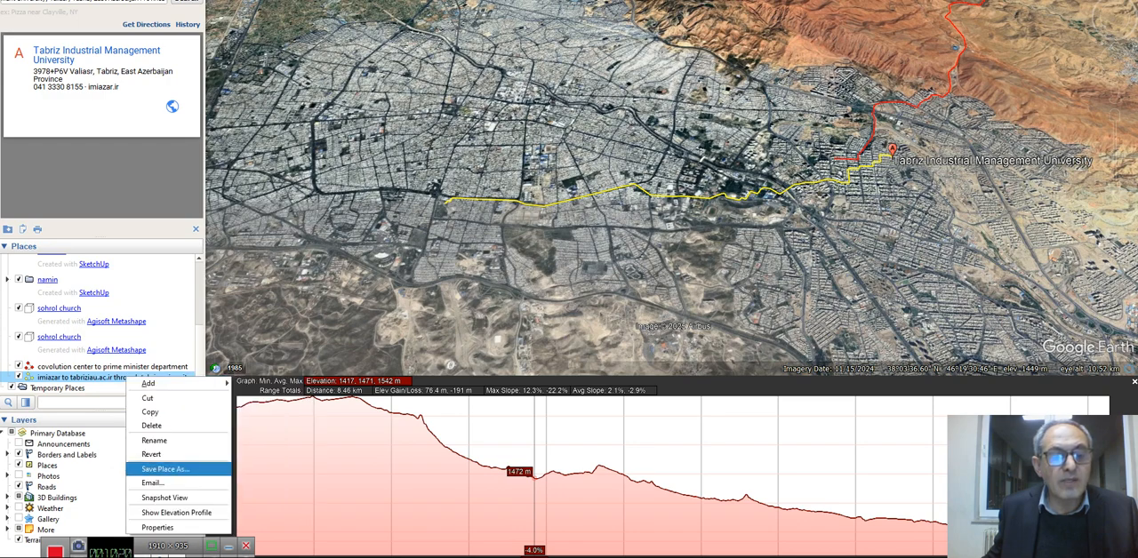
pyautogui.click(166, 469)
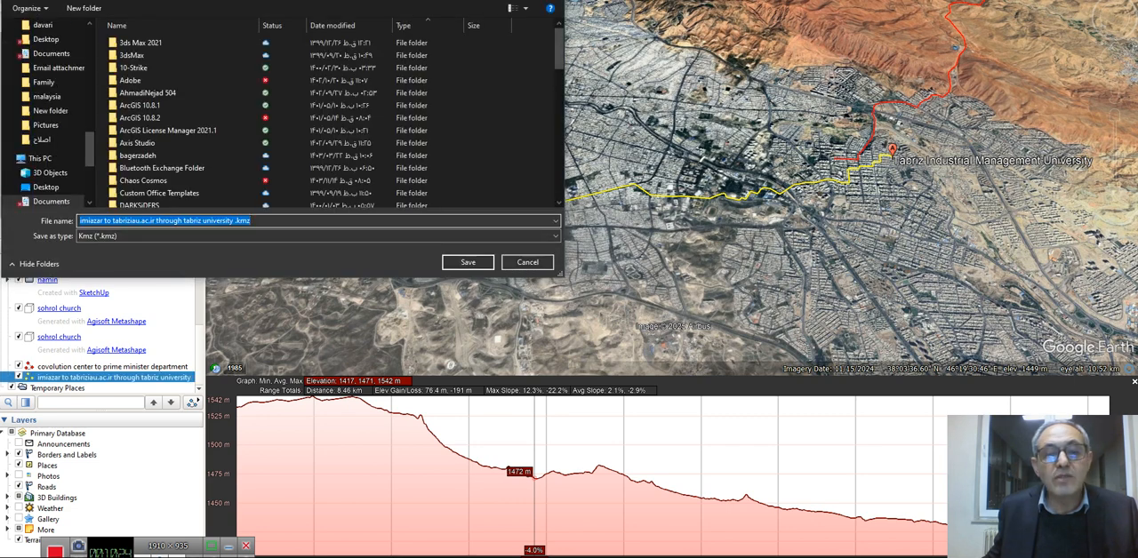
pyautogui.moveTo(576, 279); pyautogui.dragTo(721, 355)
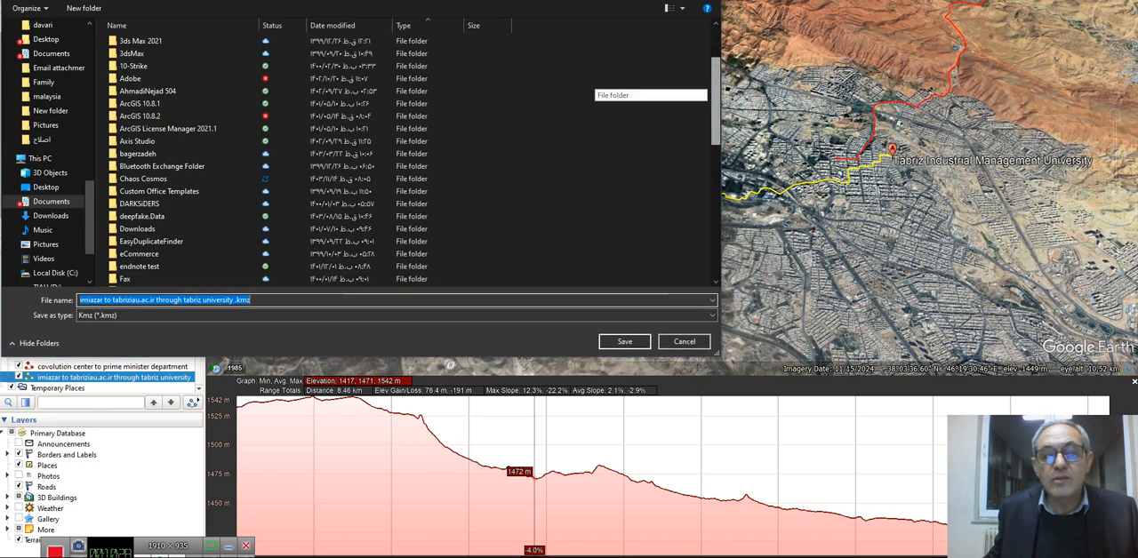
pyautogui.scroll(-2, 587, 85)
pyautogui.scroll(-8, 586, 85)
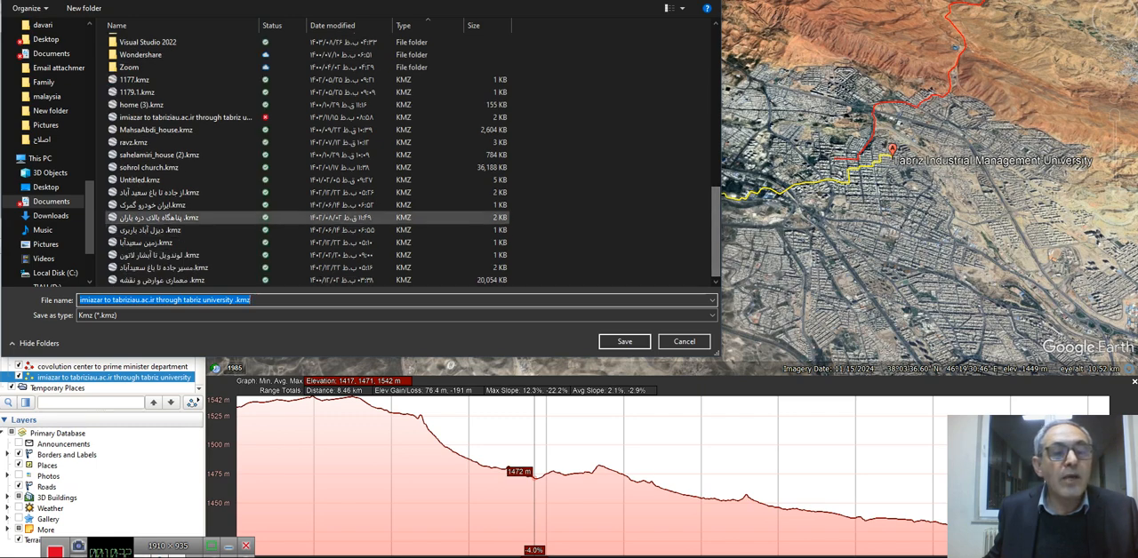
pyautogui.moveTo(213, 118); pyautogui.dragTo(950, 300)
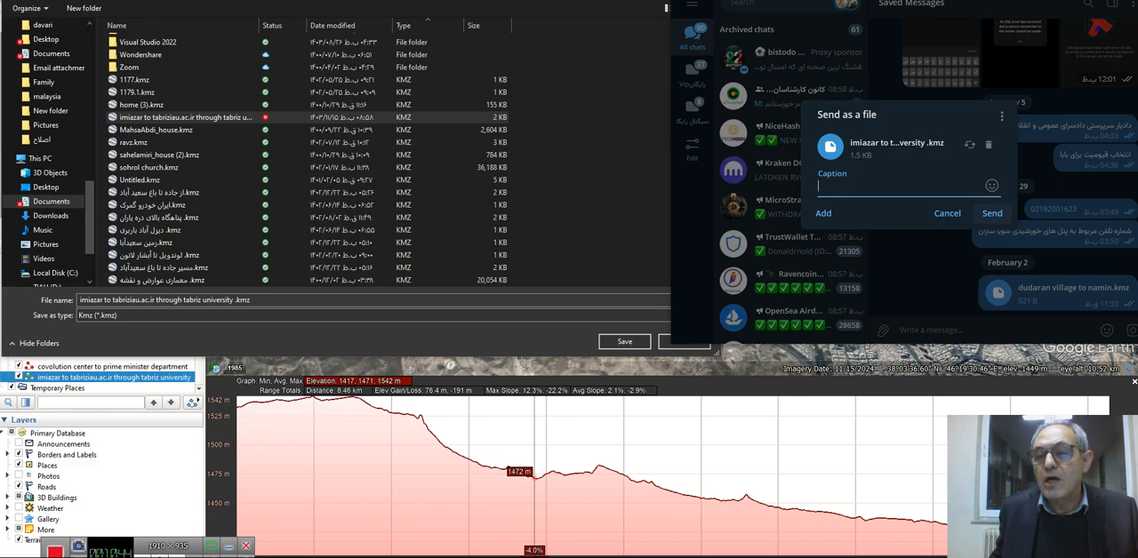
pyautogui.press('Return')
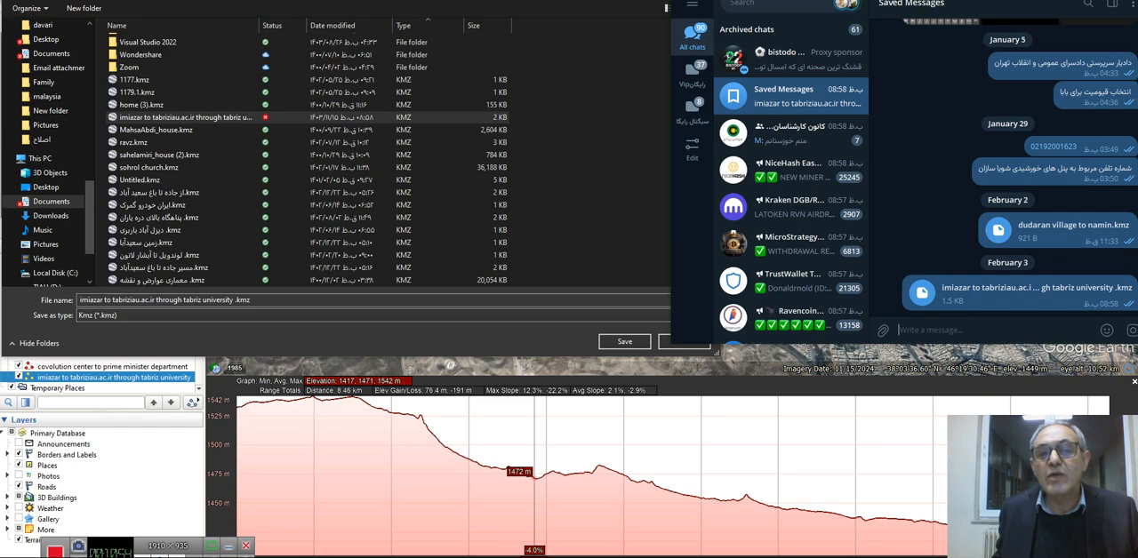
pyautogui.moveTo(772, 0); pyautogui.dragTo(434, 2)
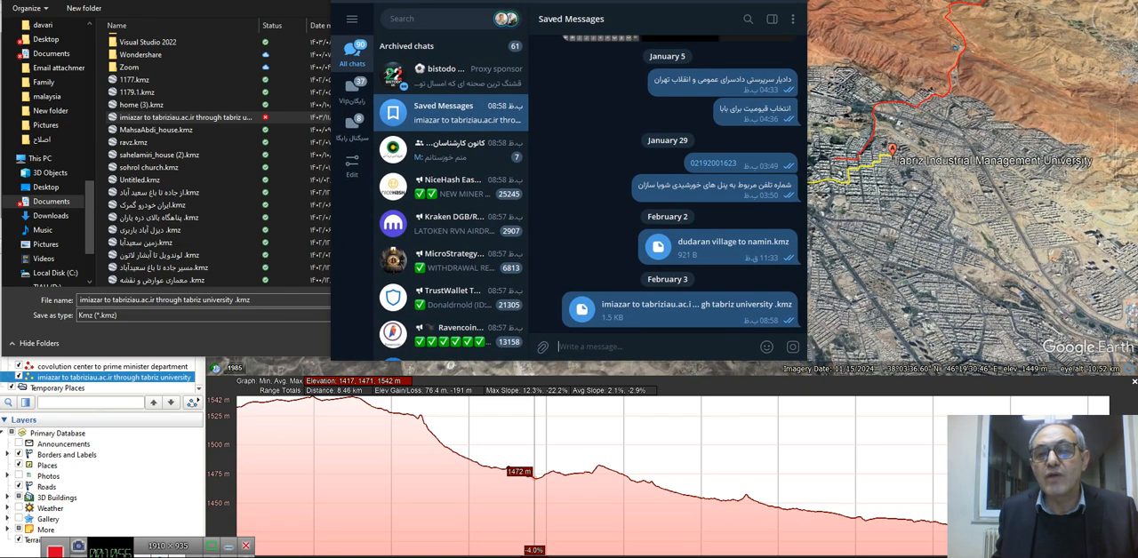
pyautogui.hotkey('alt', 'Tab')
pyautogui.press('Escape')
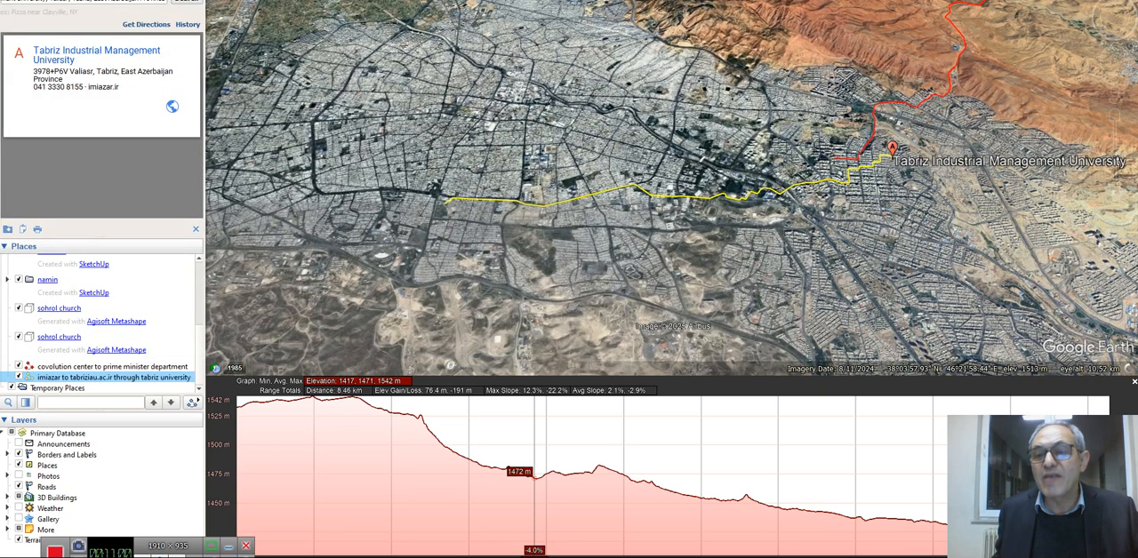
# Examine the yellow path from its tabriziau.ac.ir end back along the avenue, in close-up and tilted views, together with its elevation profile
pyautogui.scroll(3, 495, 221)
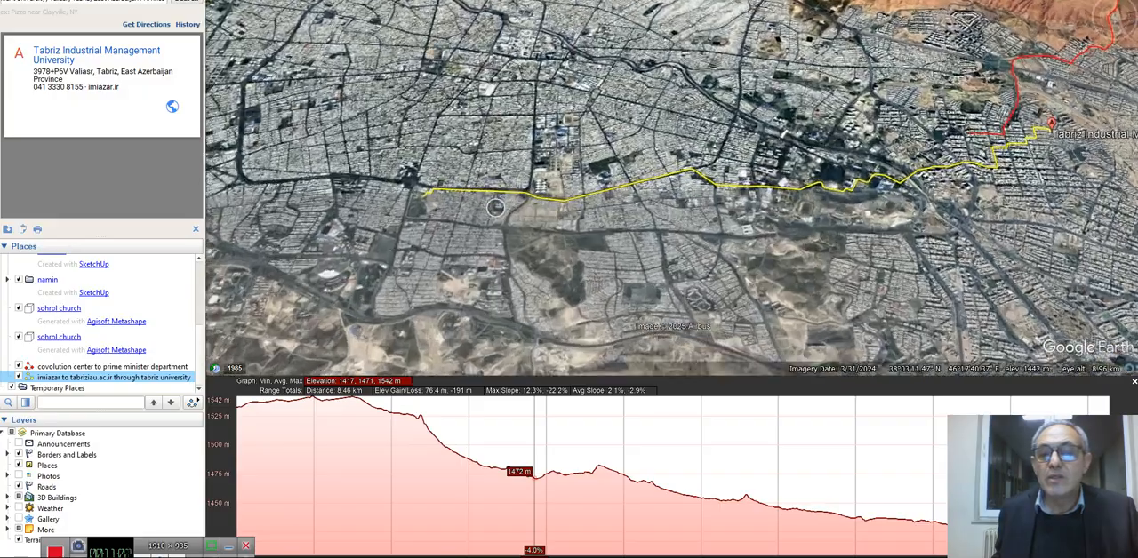
pyautogui.moveTo(556, 214)
pyautogui.mouseDown(button='middle')
pyautogui.moveTo(558, 254)
pyautogui.moveTo(588, 182)
pyautogui.mouseUp(button='middle')
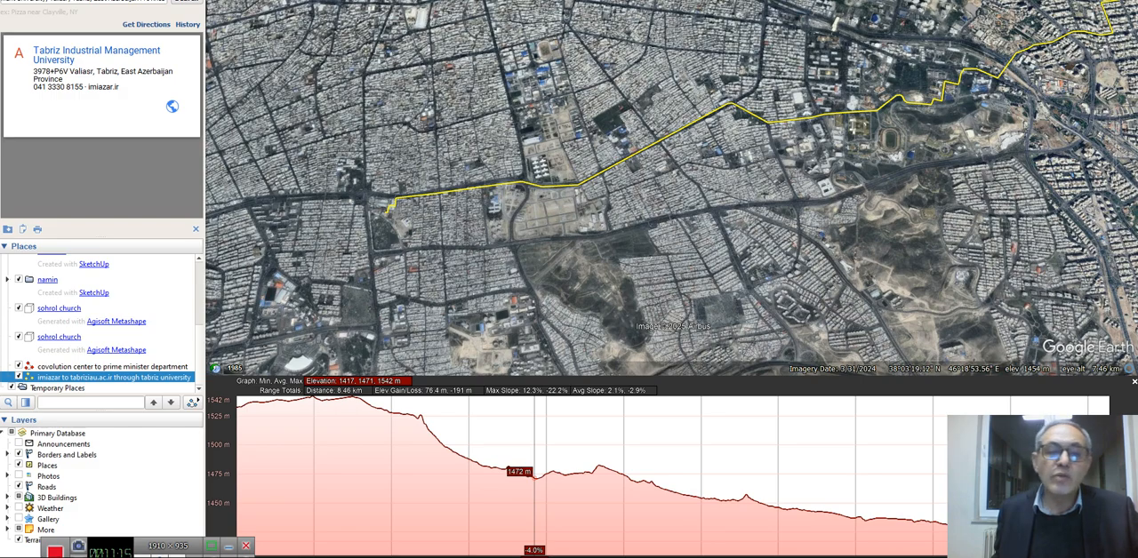
pyautogui.scroll(7, 389, 218)
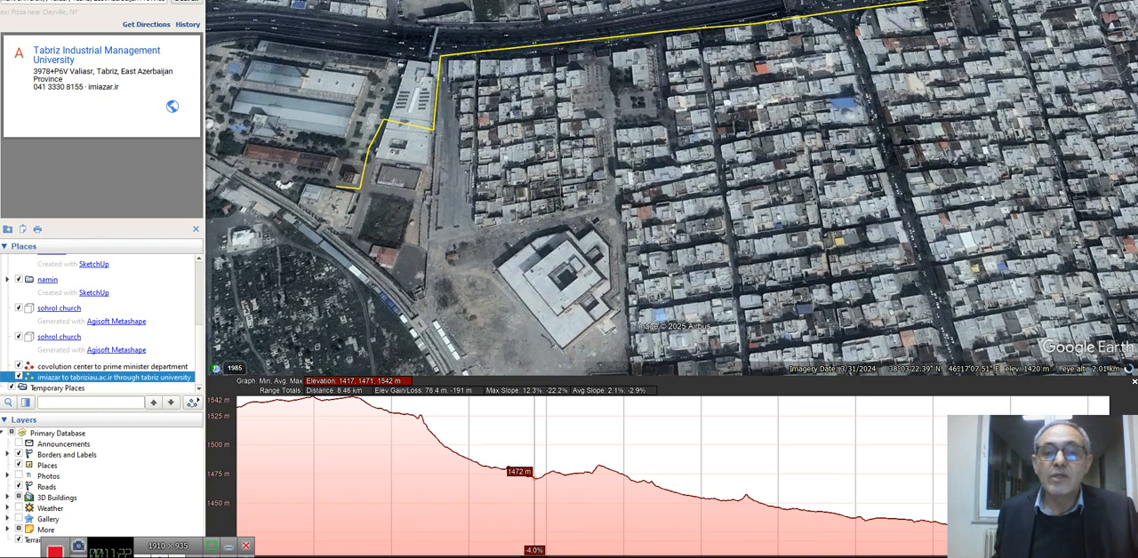
pyautogui.scroll(-4, 322, 146)
pyautogui.scroll(-2, 316, 147)
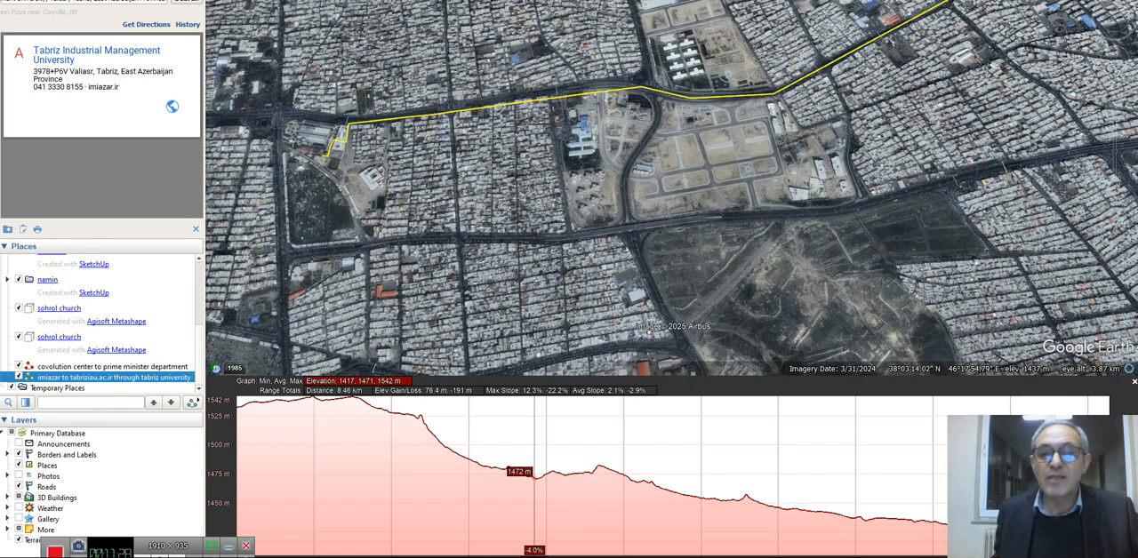
pyautogui.scroll(5, 697, 120)
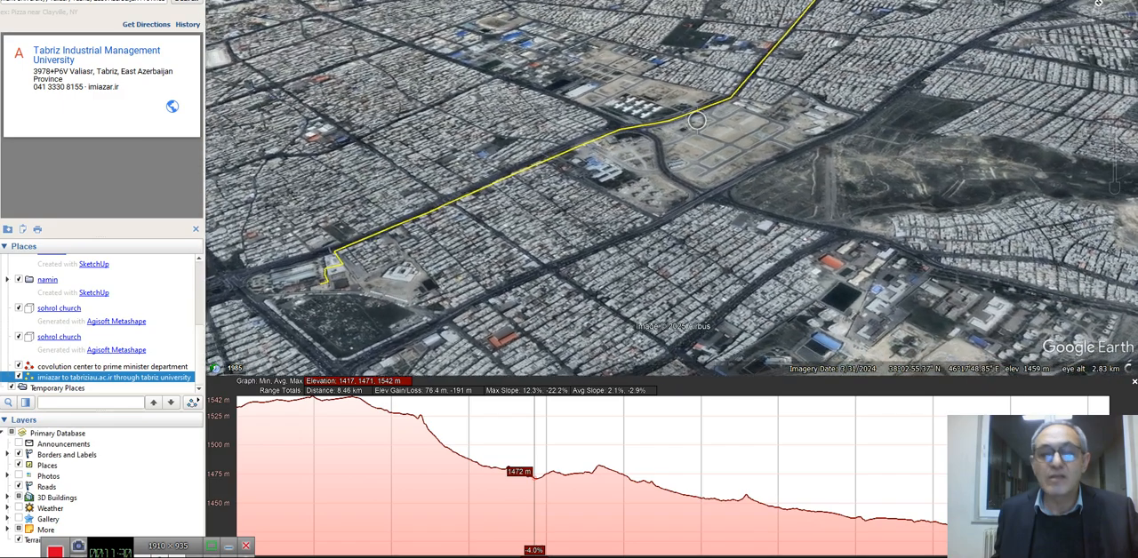
pyautogui.moveTo(697, 120); pyautogui.dragTo(693, 130, button='middle')
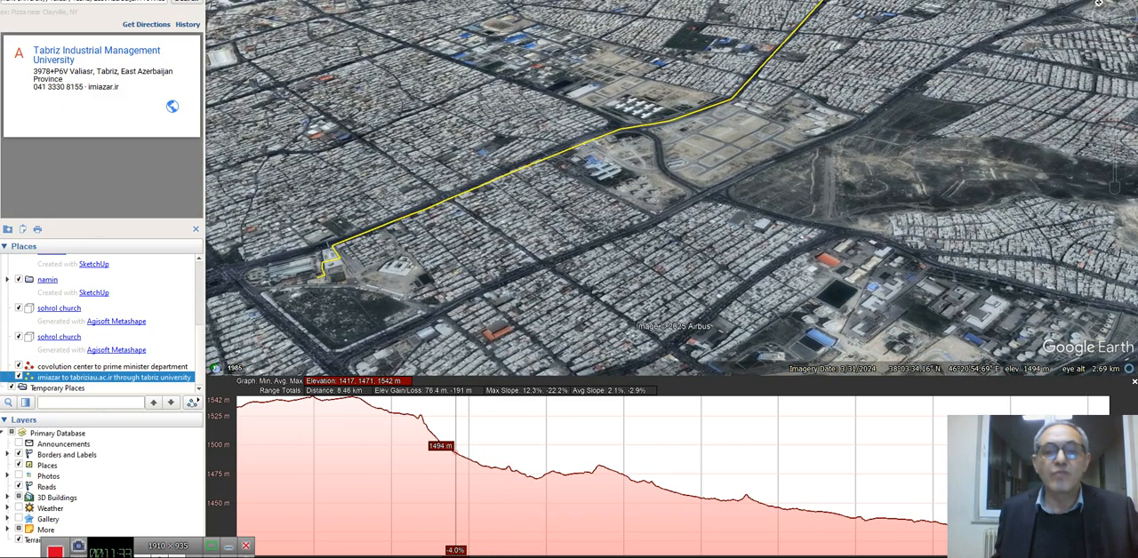
pyautogui.click(456, 471)
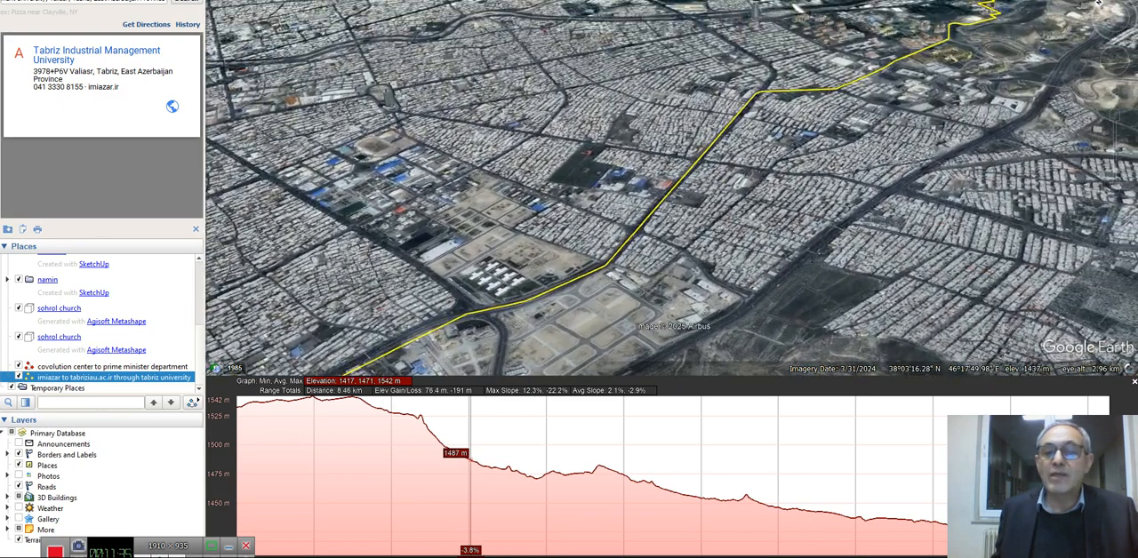